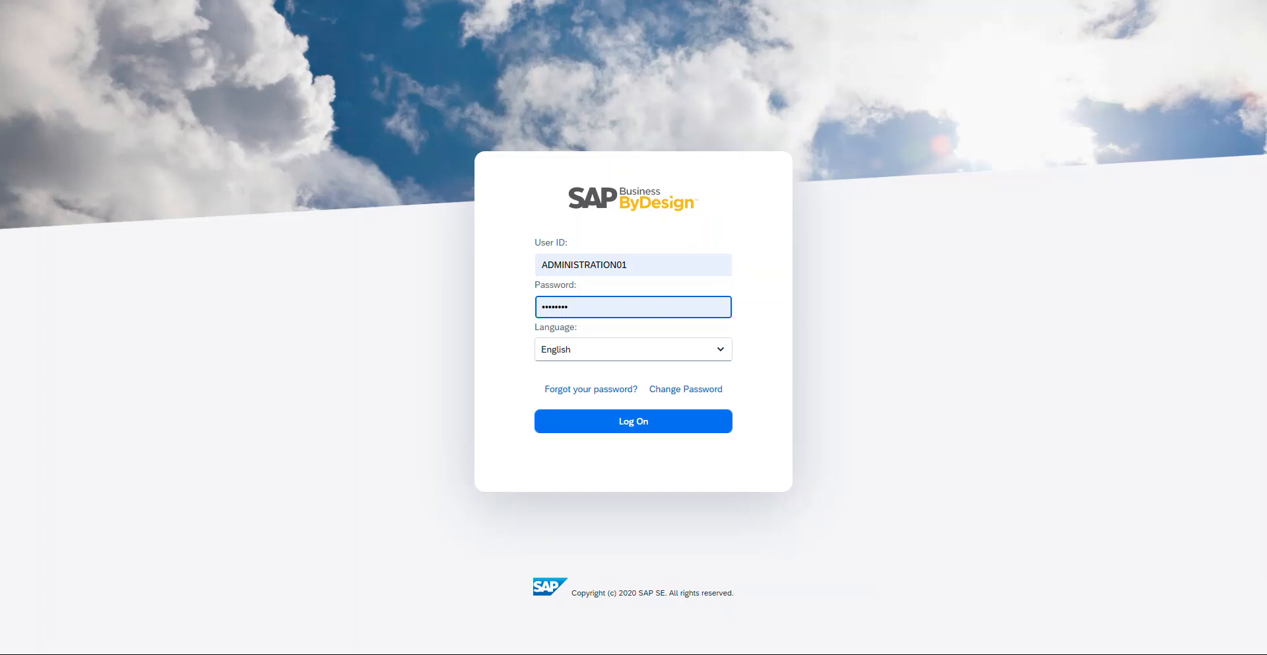
# Log on in English with the prefilled administrator credentials and dismiss the saved-password warning
pyautogui.press('Return')
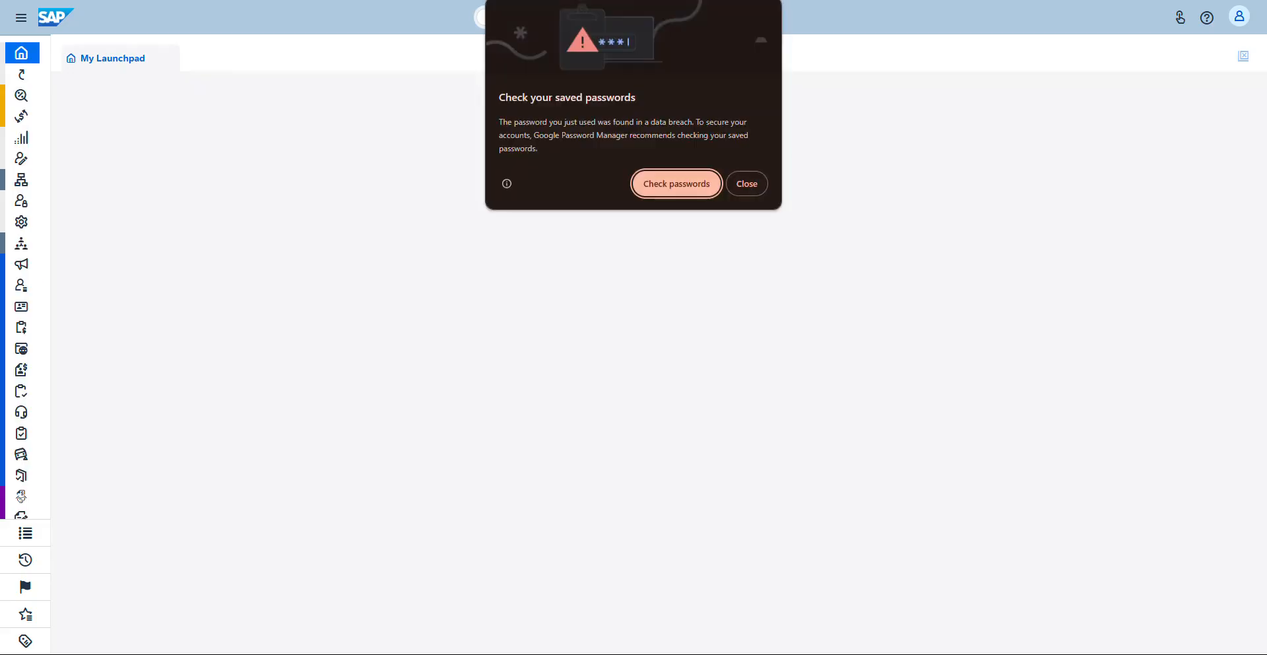
pyautogui.click(747, 183)
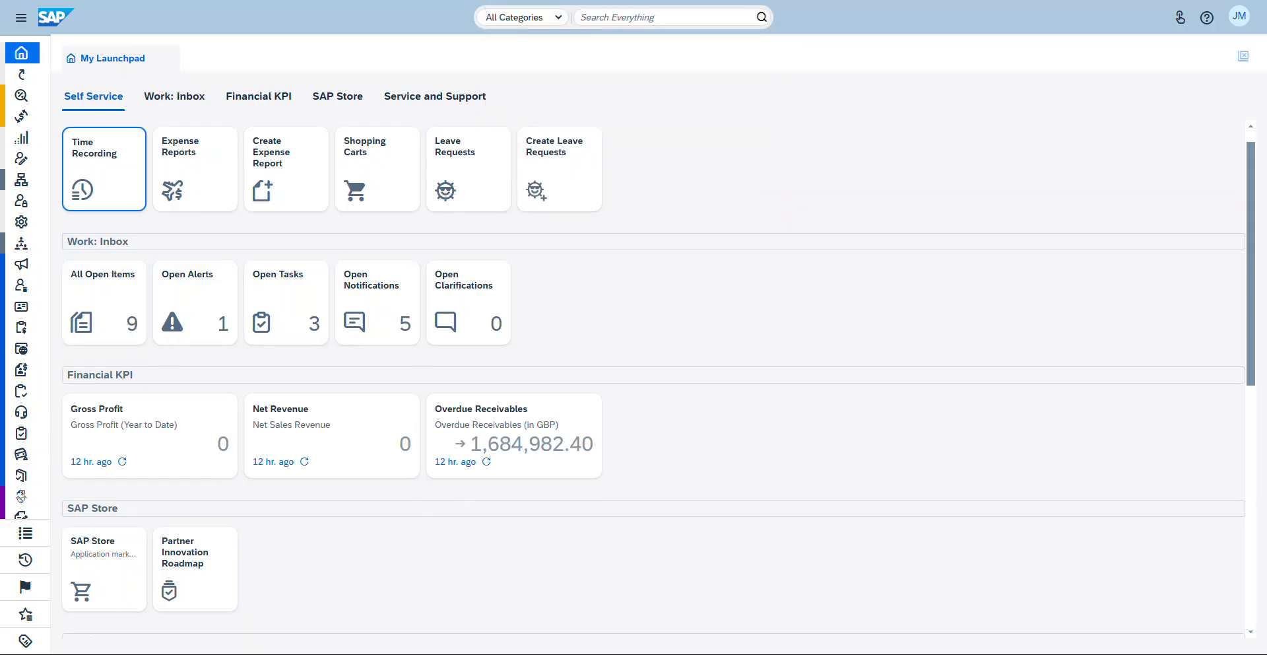
# Open the Purchase Orders view of the Purchase Requests and Orders work center
pyautogui.click(20, 17)
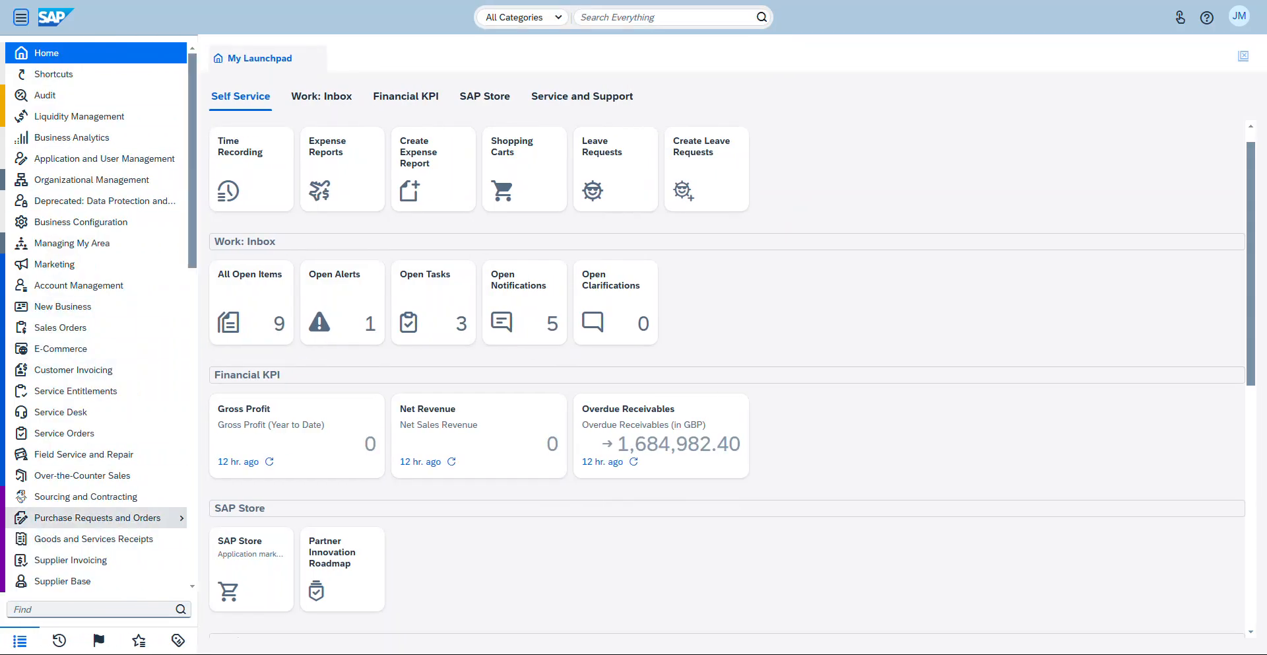
pyautogui.click(97, 518)
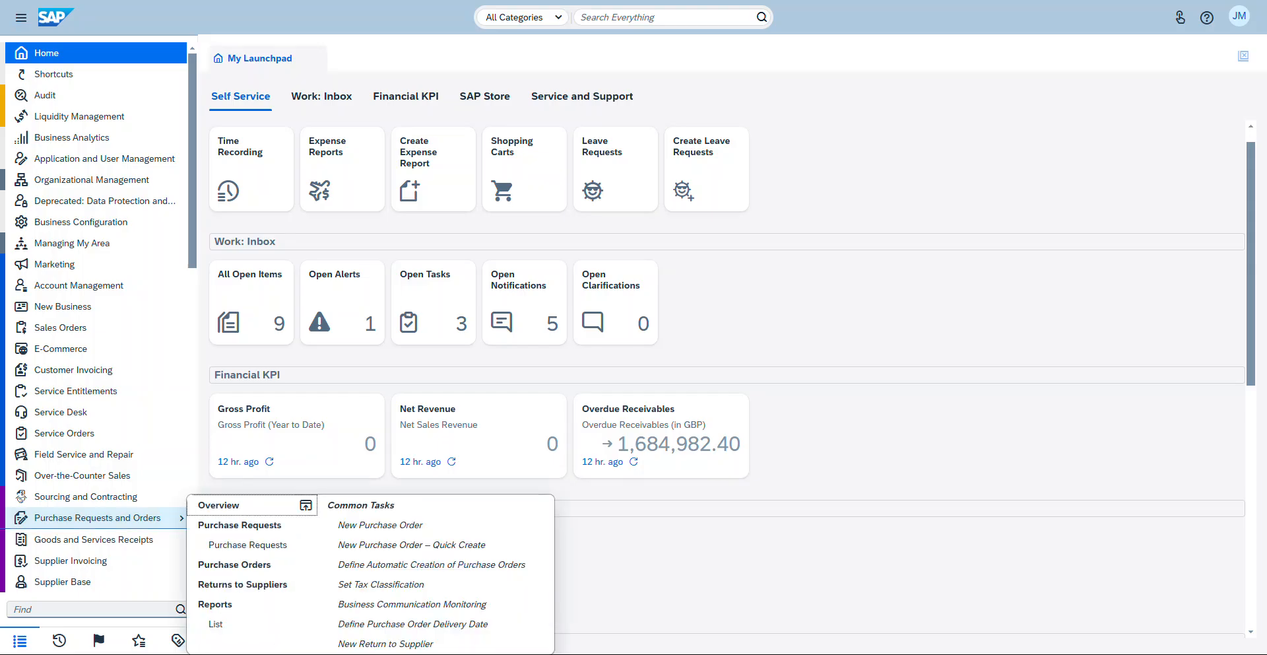
pyautogui.press('Down')
pyautogui.press('Down')
pyautogui.press('Down')
pyautogui.press('Up')
pyautogui.press('Return')
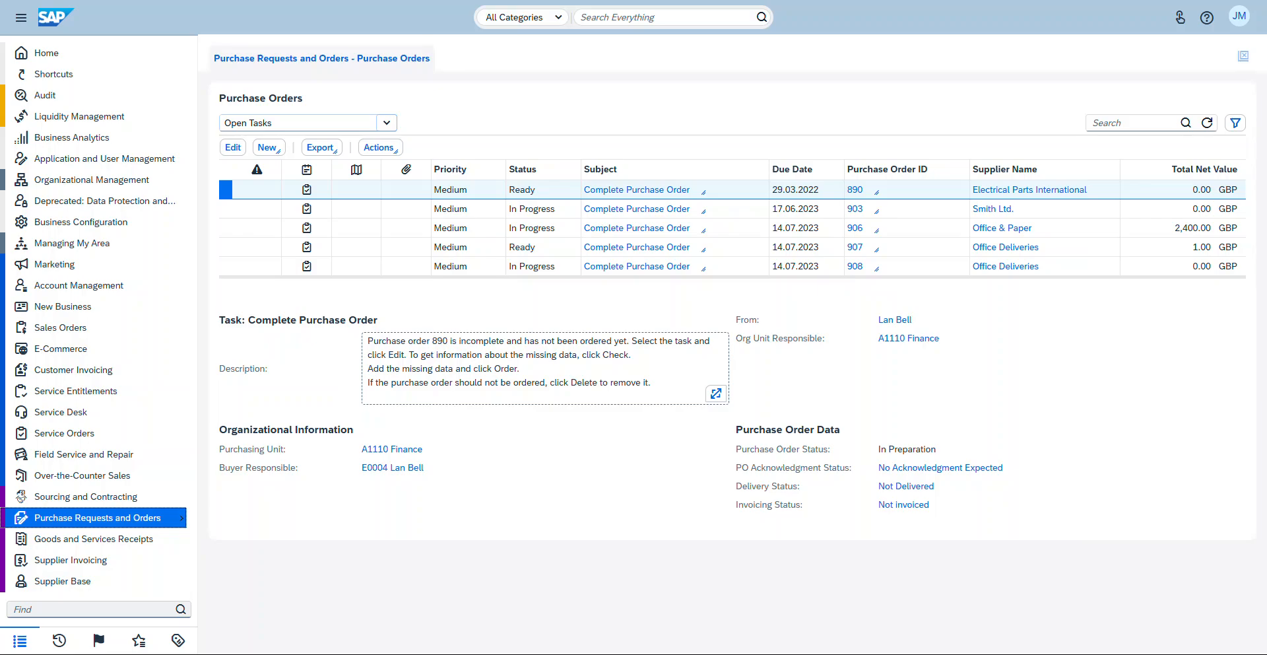
# Show All Purchase Orders in the list and execute the query to load them
pyautogui.click(387, 123)
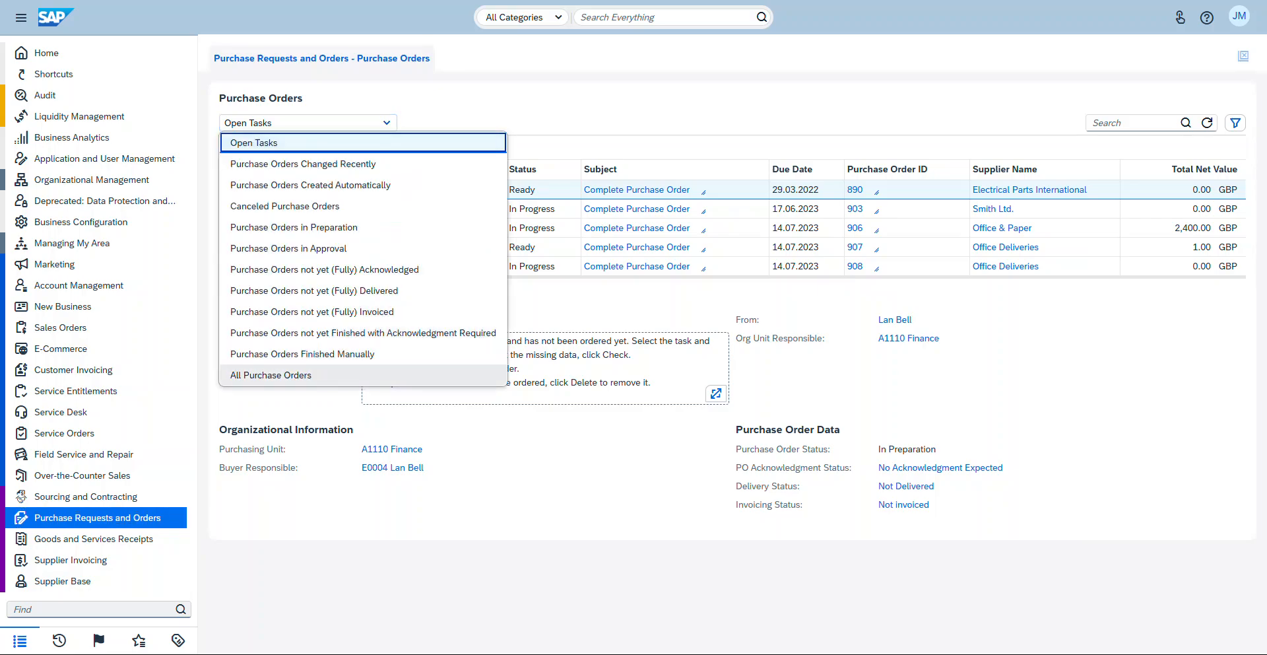
pyautogui.click(271, 375)
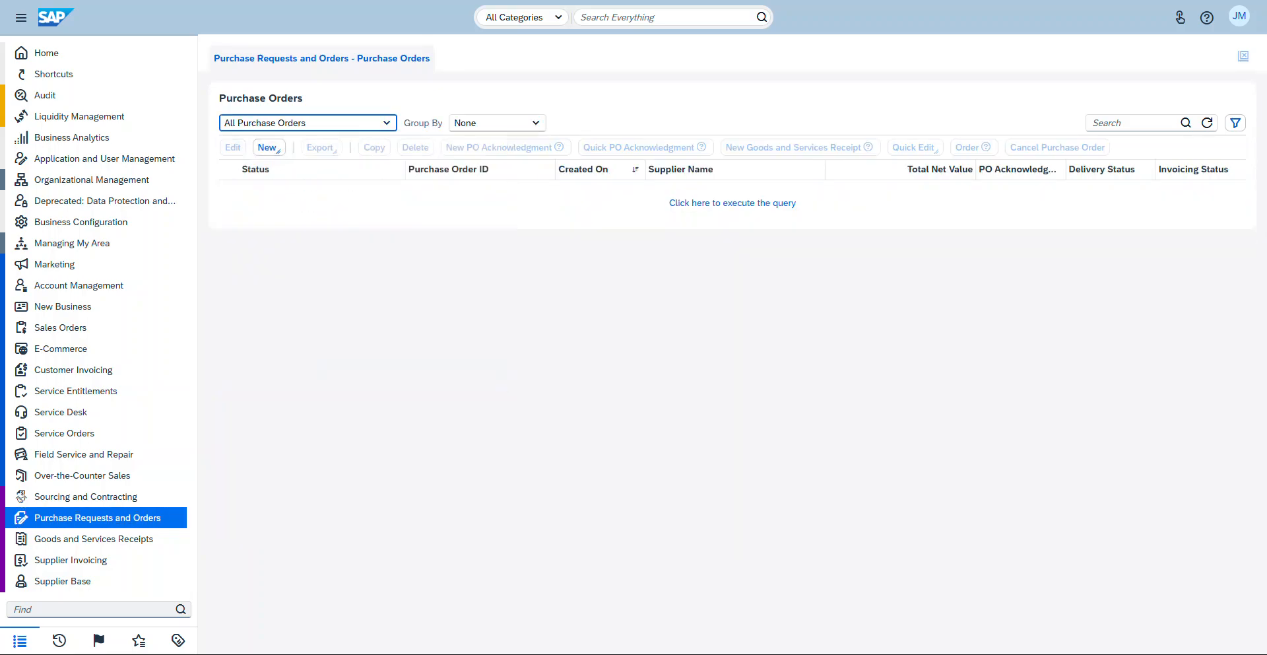
pyautogui.click(733, 203)
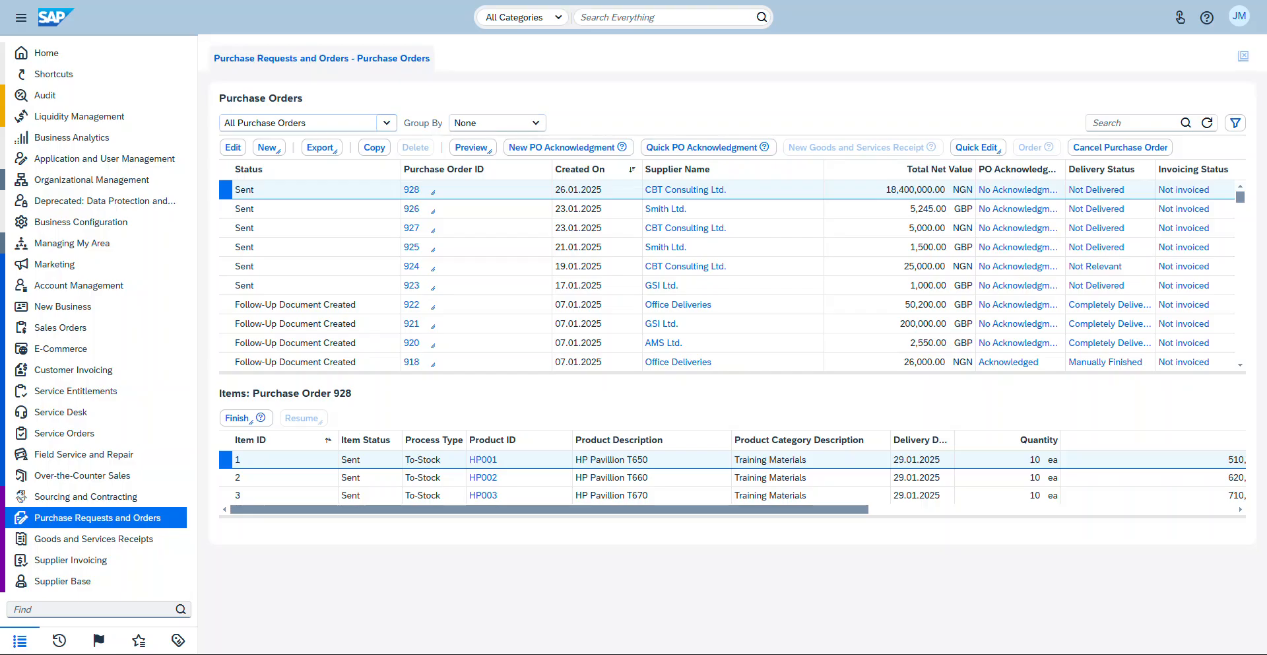
# Create a new purchase order with CBT Consulting Ltd. as the supplier
pyautogui.click(267, 148)
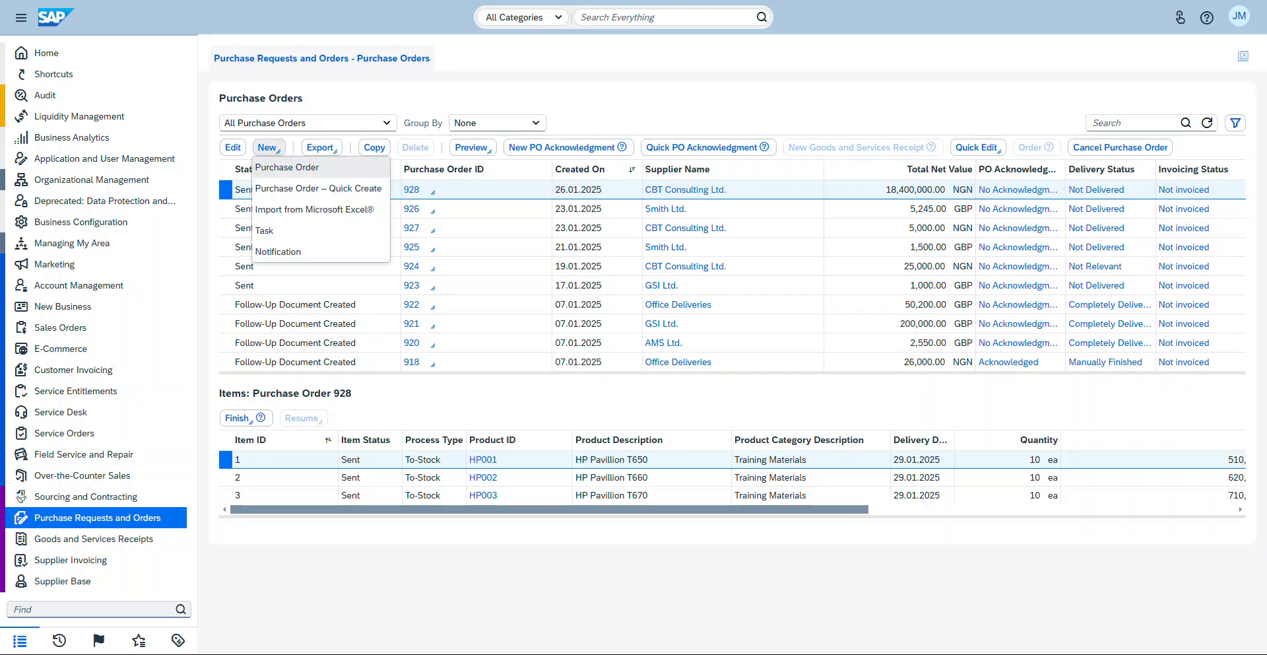
pyautogui.click(287, 167)
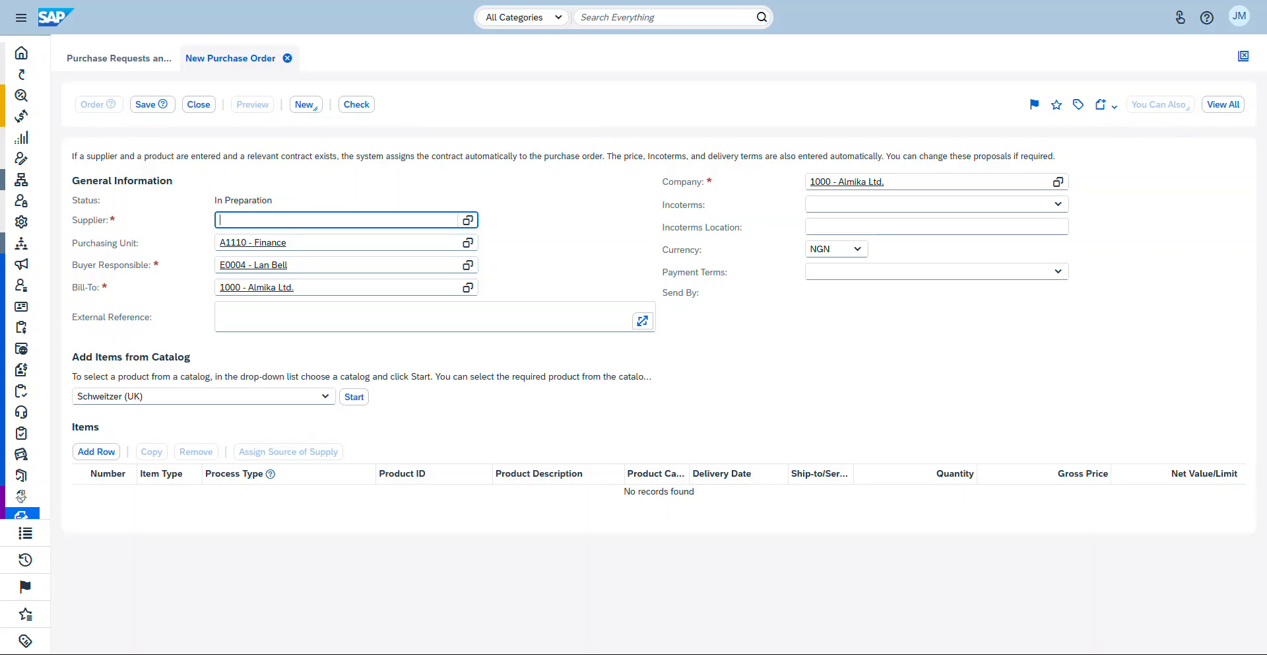
pyautogui.click(468, 220)
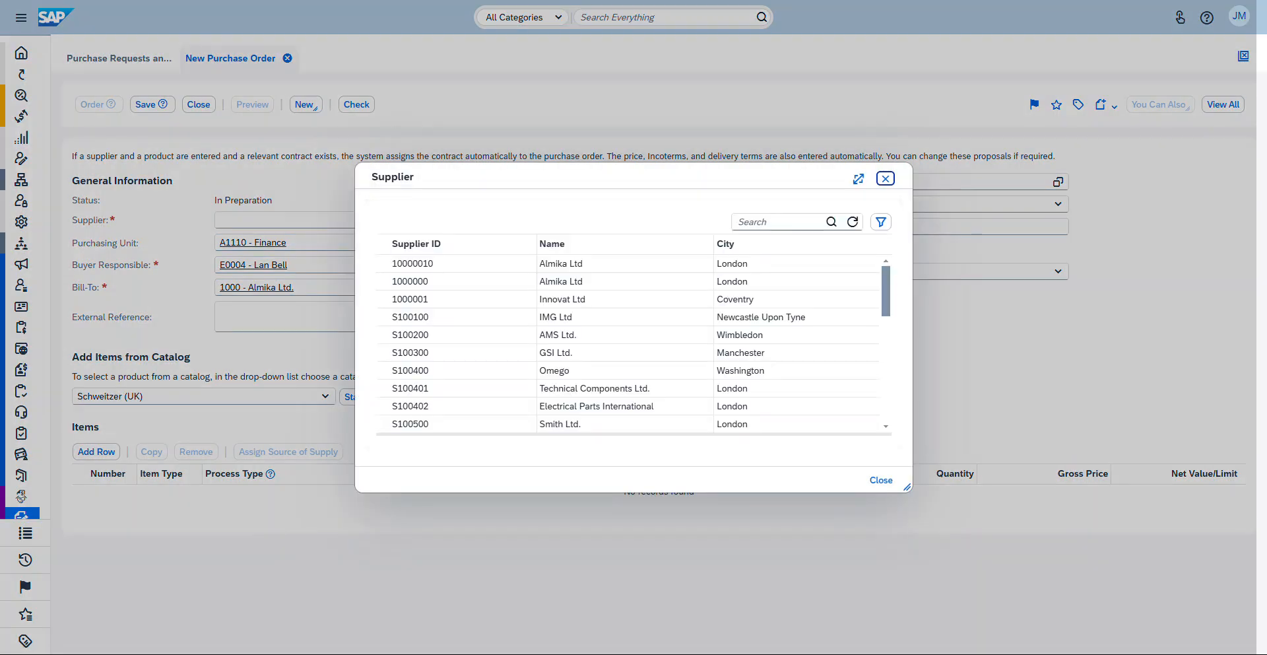
pyautogui.scroll(-10, 633, 343)
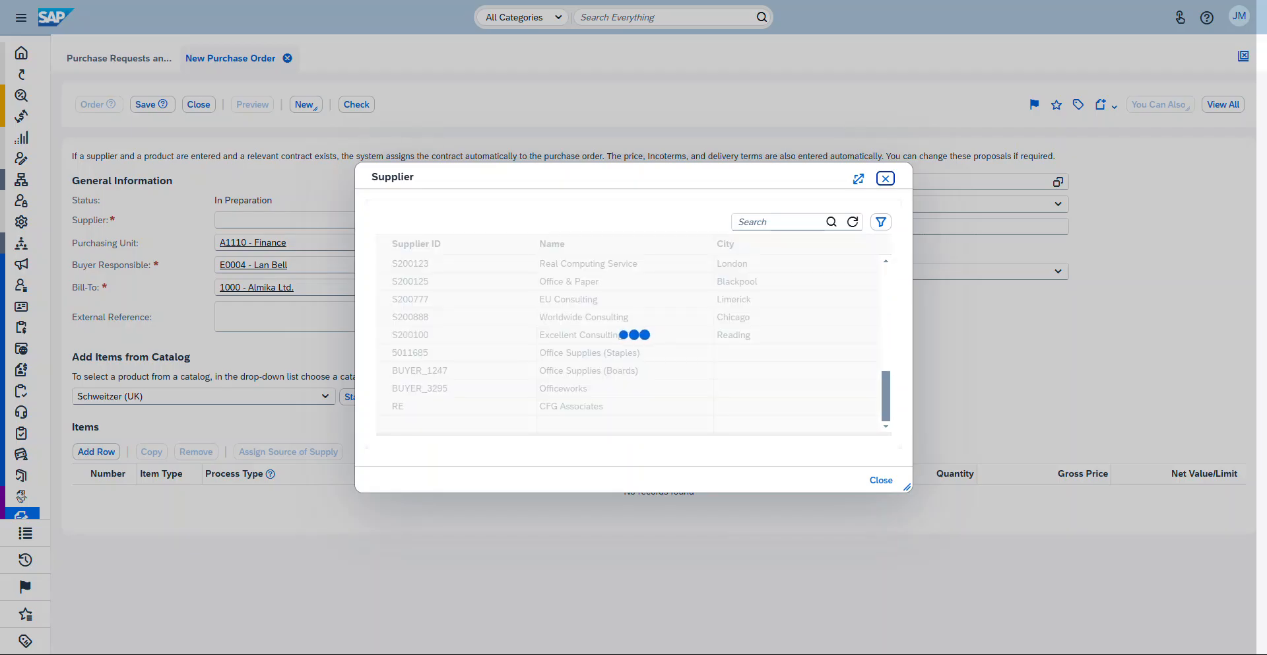
pyautogui.click(580, 424)
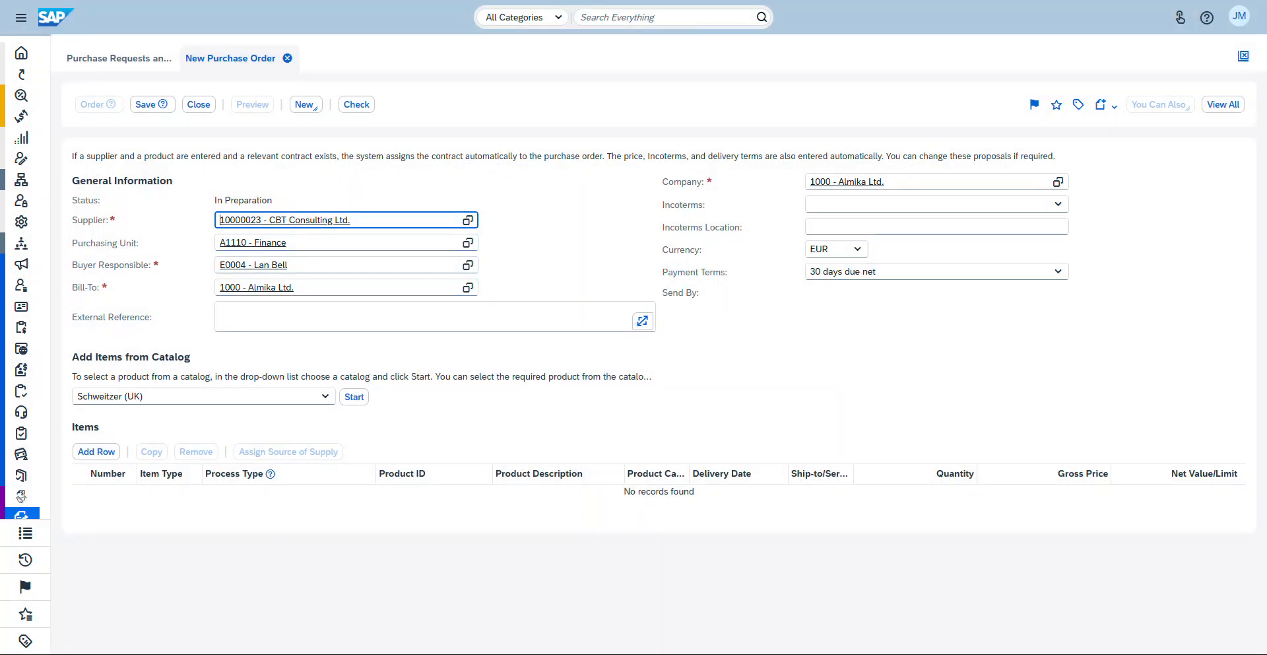
# In the full view of the purchase order, add a first item with product HP001 (HP Pavillion T650)
pyautogui.click(1223, 104)
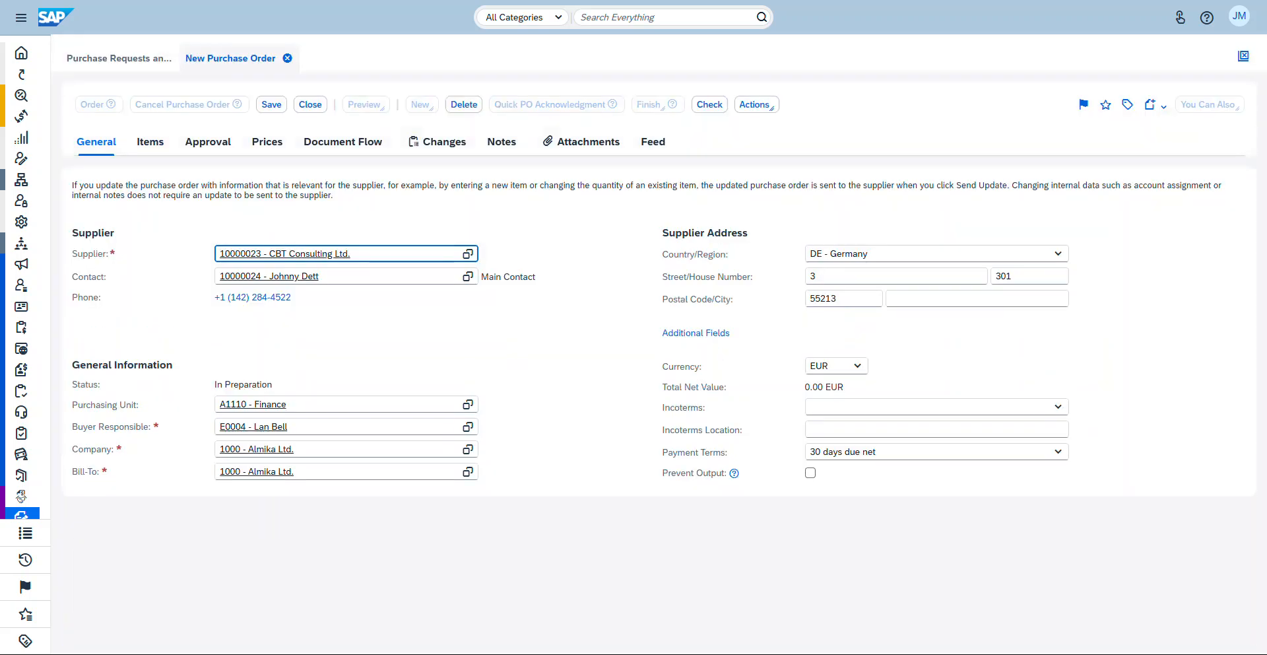
pyautogui.click(151, 142)
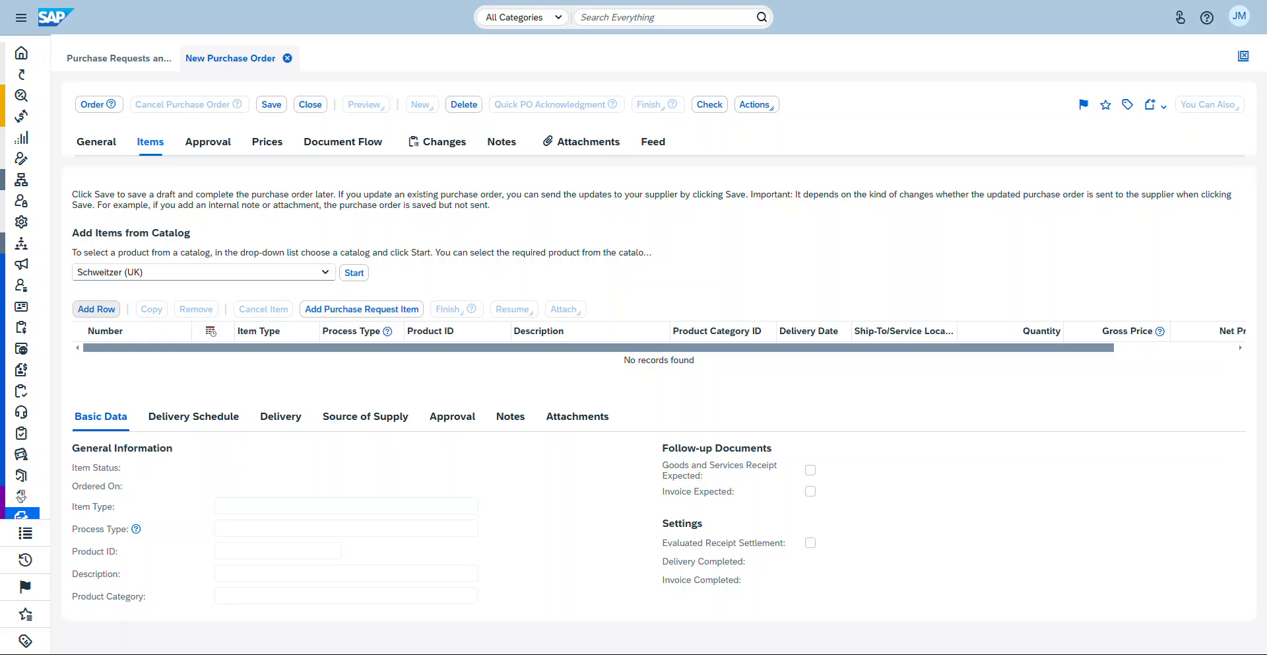
pyautogui.click(96, 308)
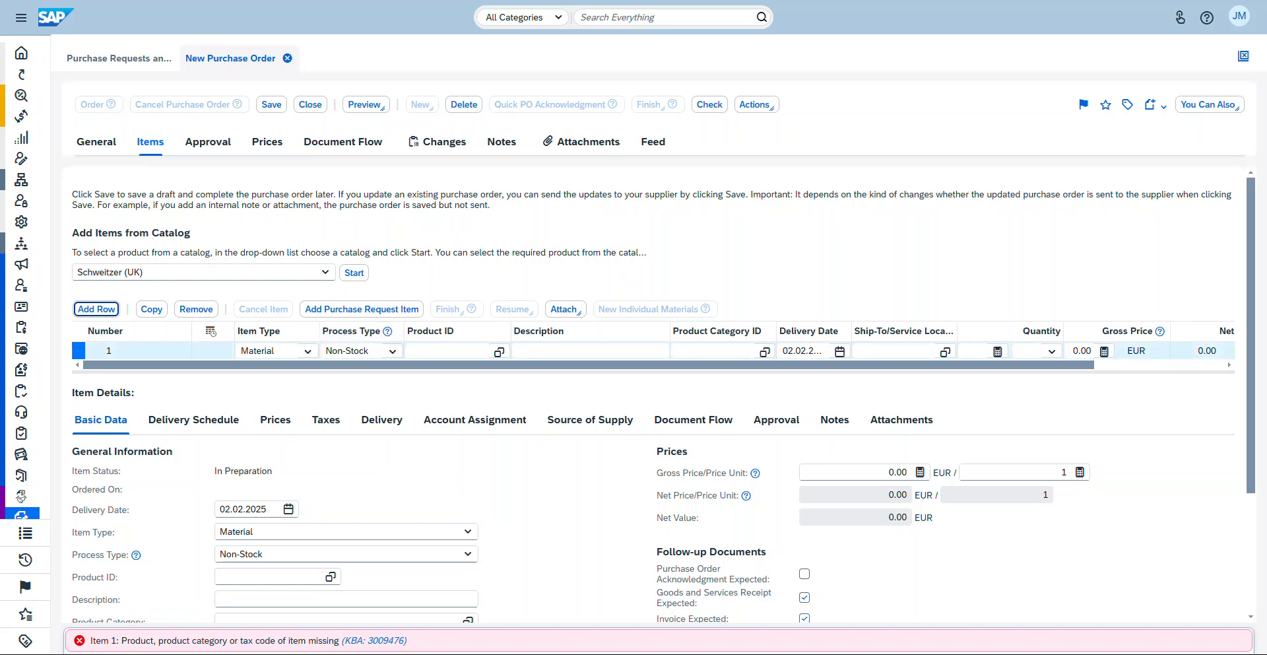
pyautogui.click(499, 351)
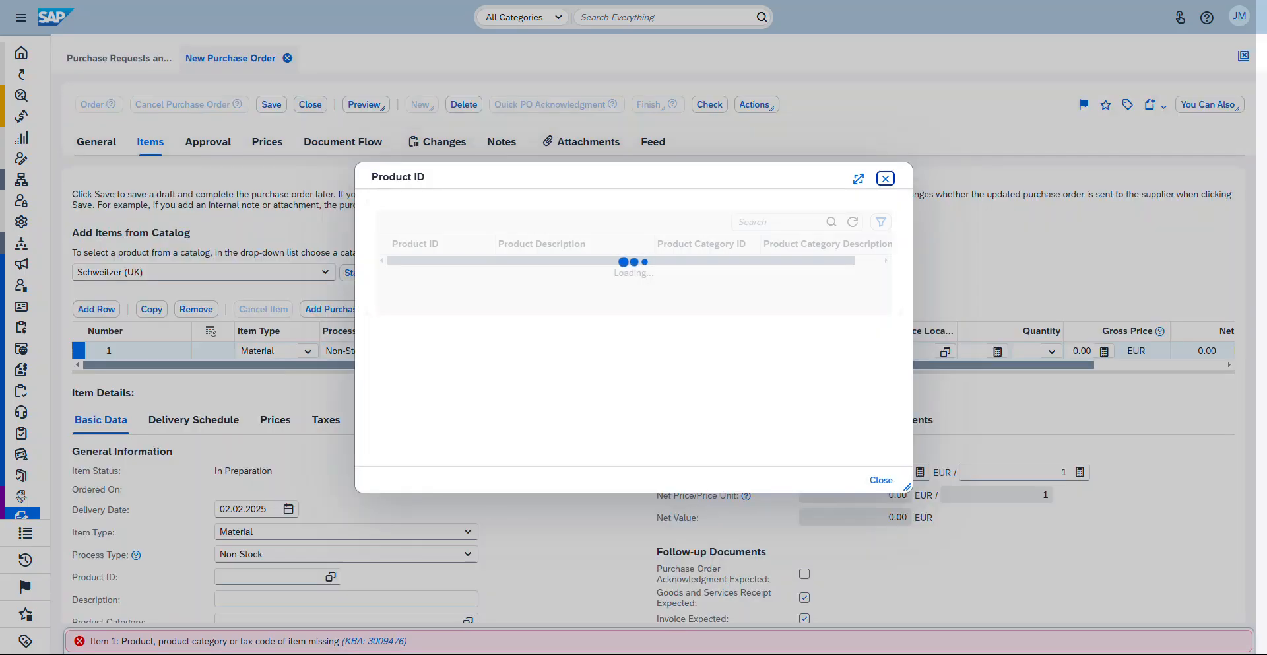
pyautogui.click(561, 263)
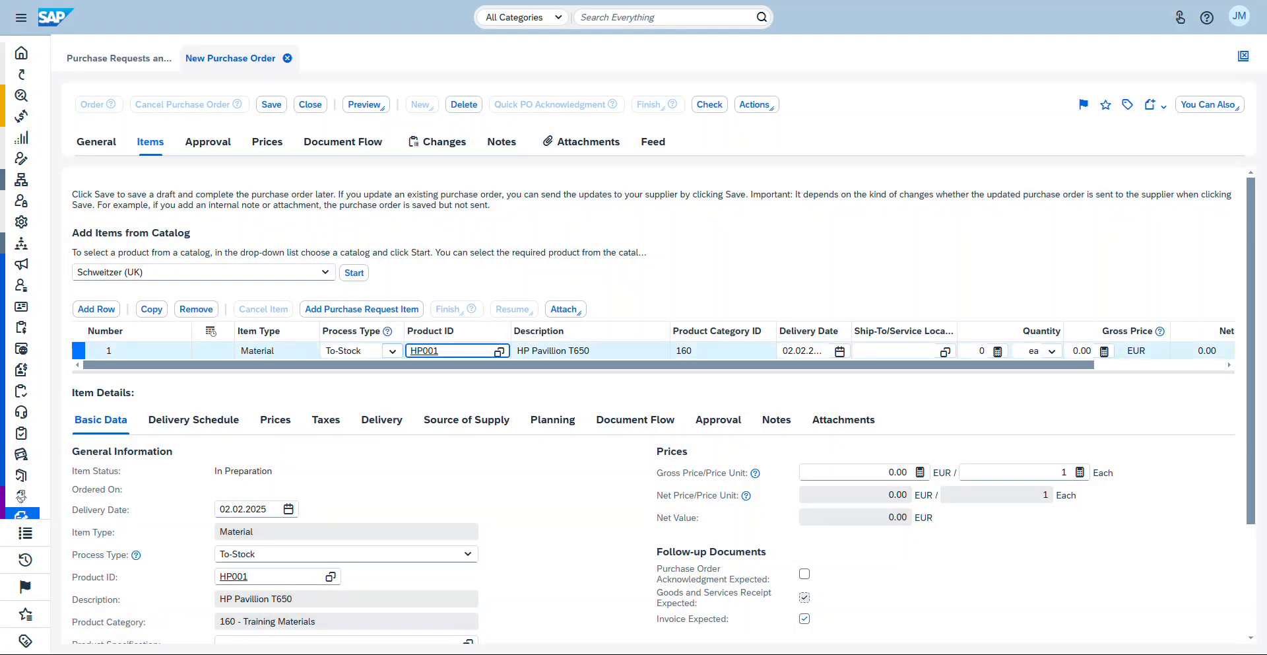
# Add a second item with product HP002 (HP Pavillion T660) and set its process type to Non-Stock
pyautogui.click(97, 308)
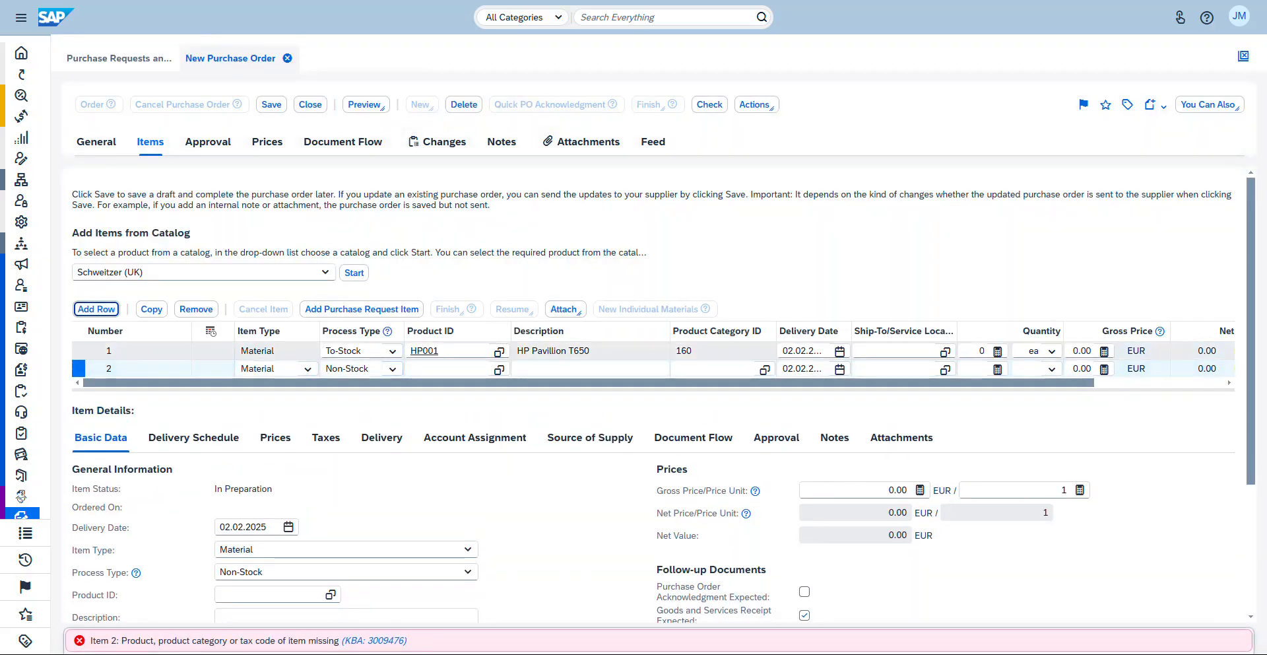
pyautogui.click(499, 369)
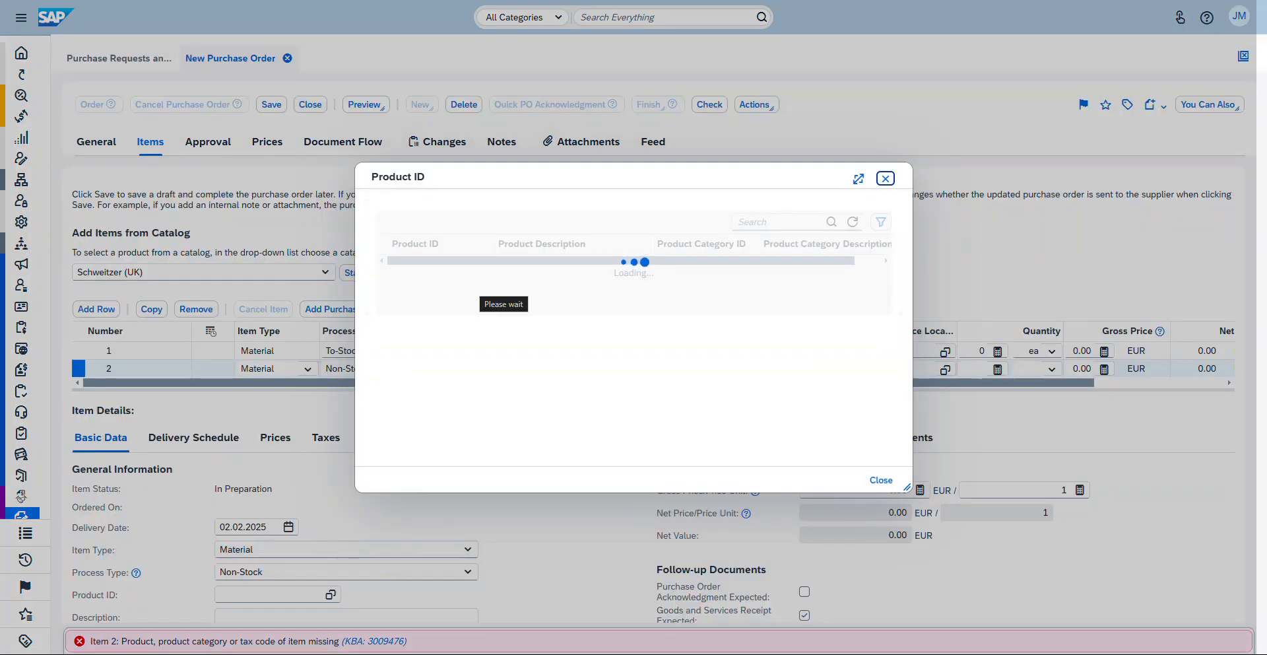
pyautogui.click(441, 282)
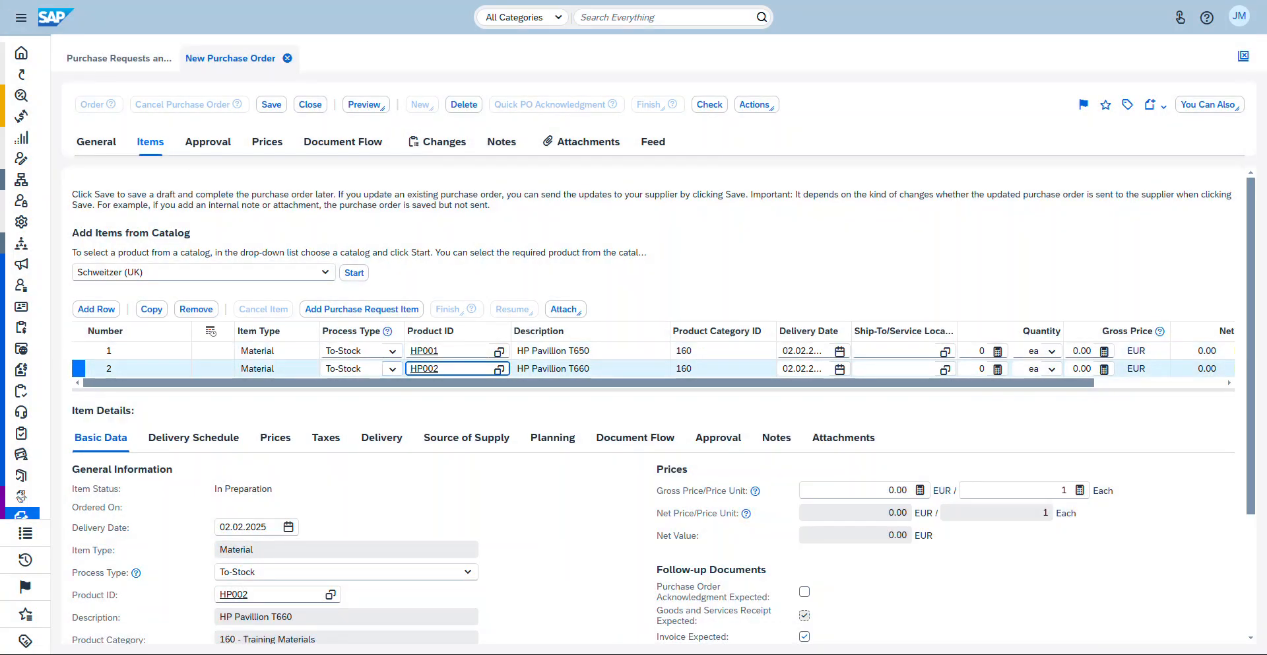
pyautogui.click(393, 369)
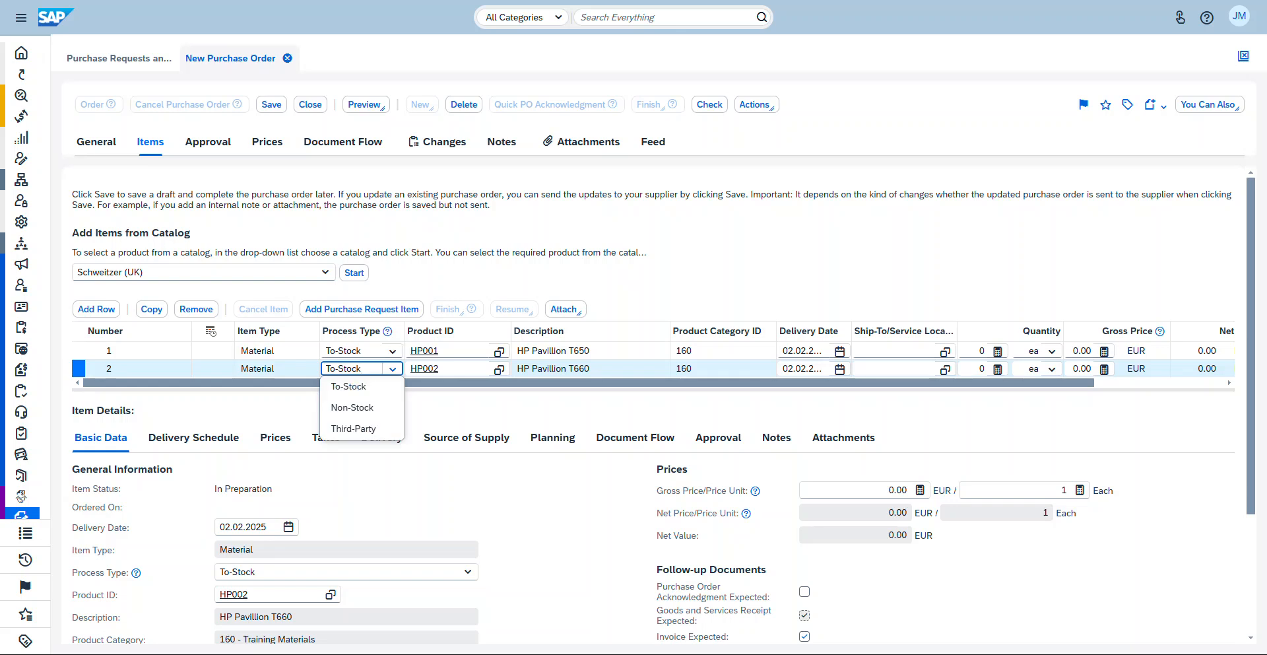
pyautogui.click(352, 408)
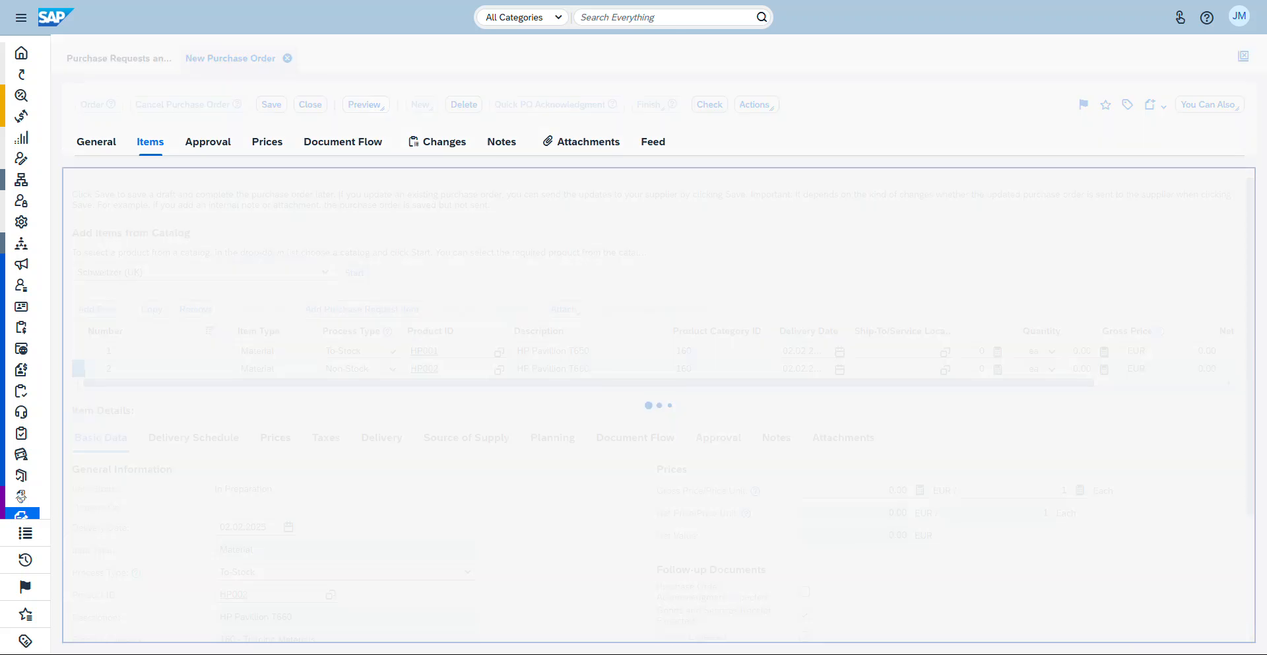
pyautogui.scroll(-2, 660, 409)
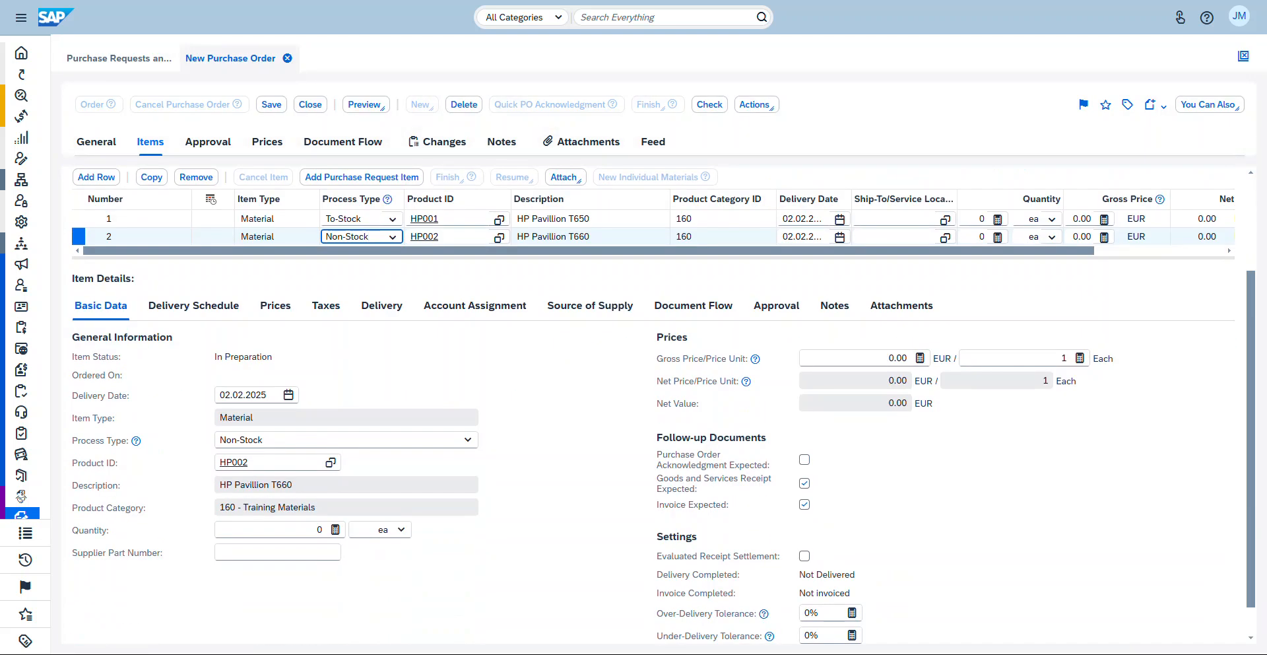
pyautogui.scroll(2, 634, 396)
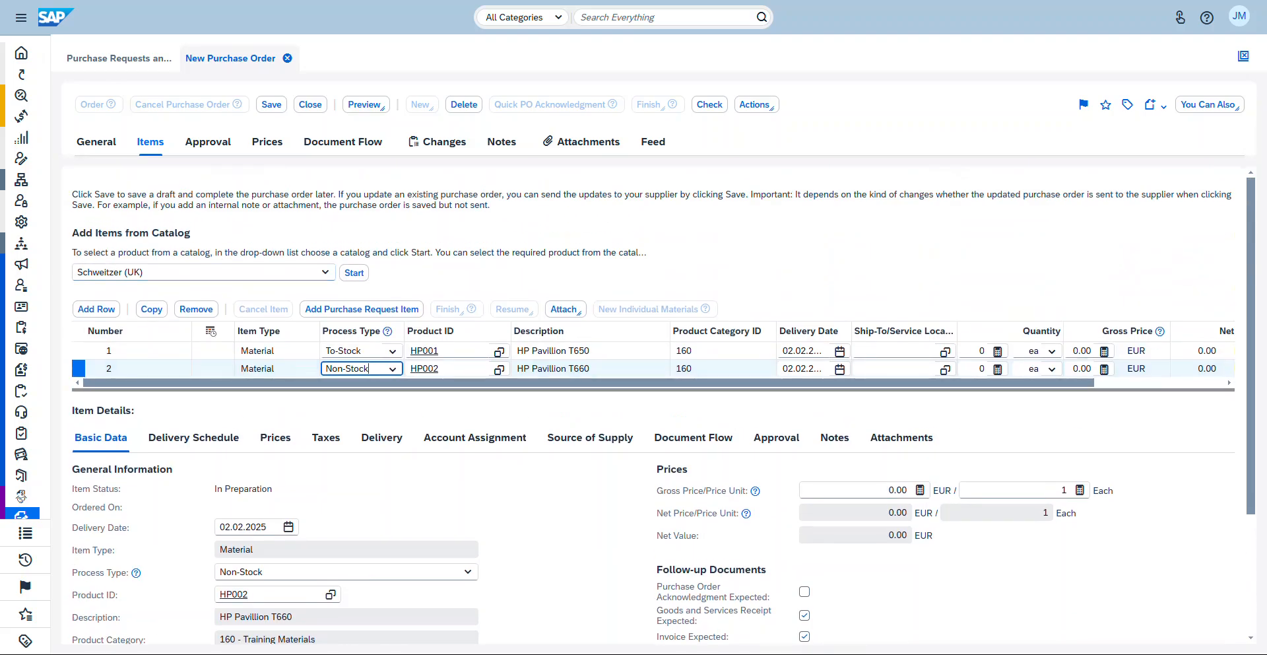
# Add a third item of type Service with product 20000001 (Vehicle Repairs)
pyautogui.click(97, 308)
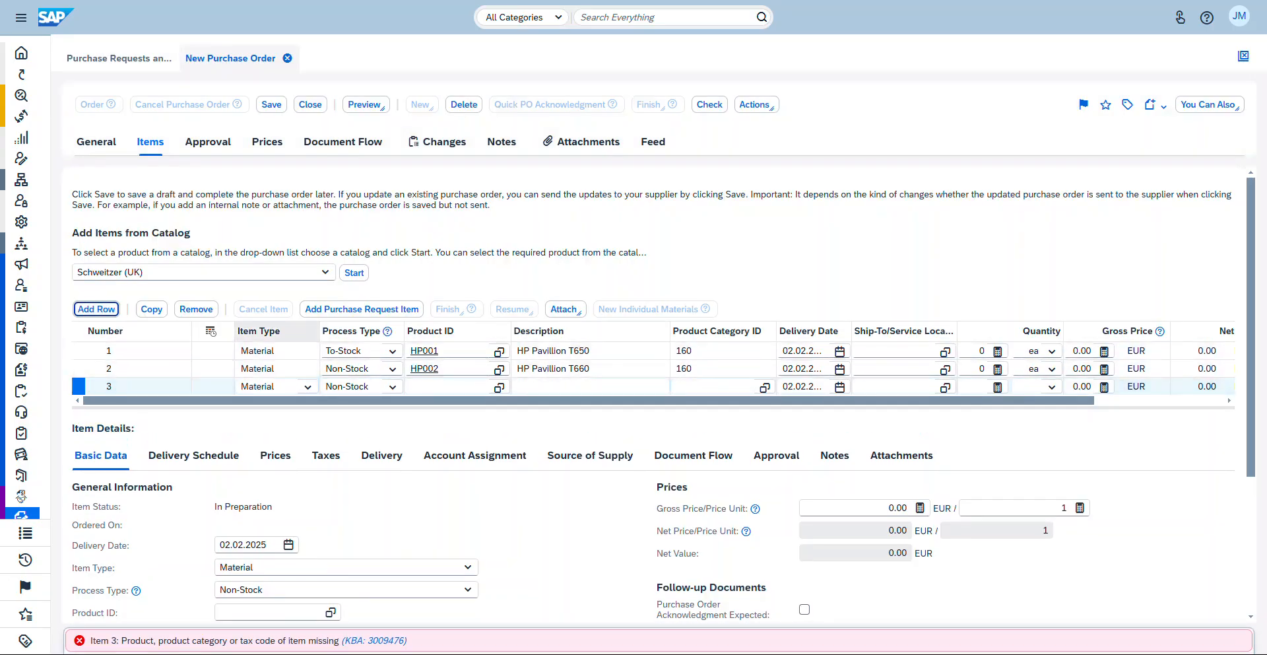
pyautogui.click(307, 386)
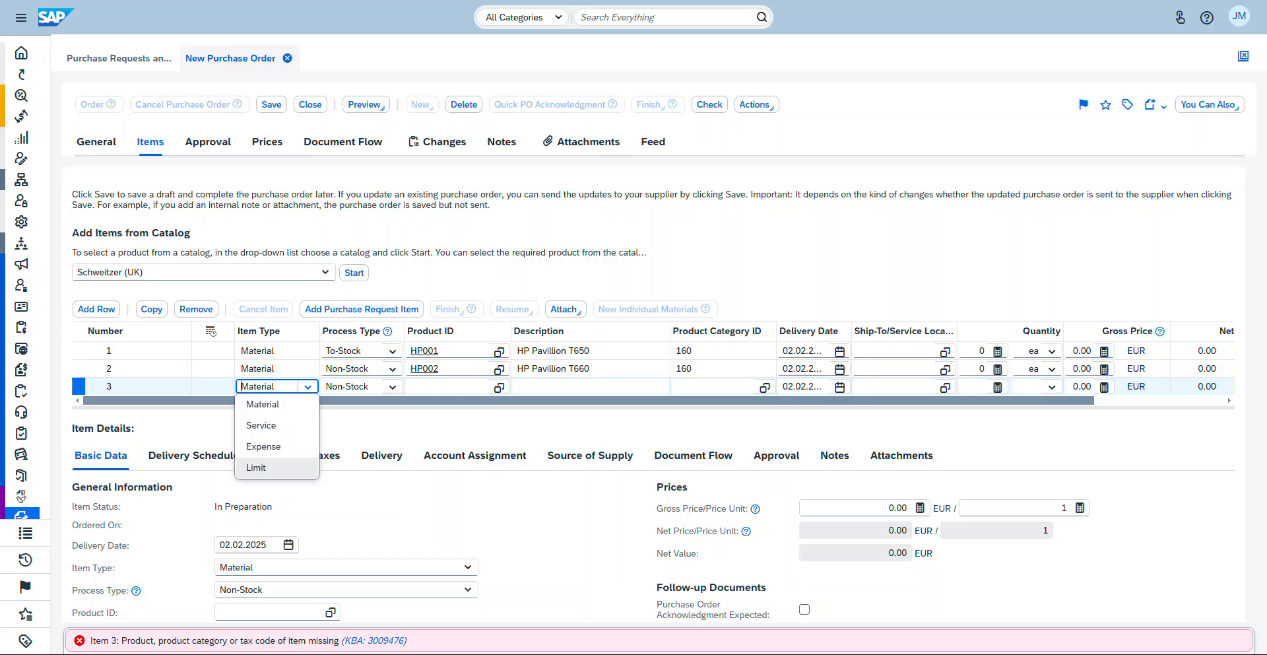
pyautogui.click(263, 425)
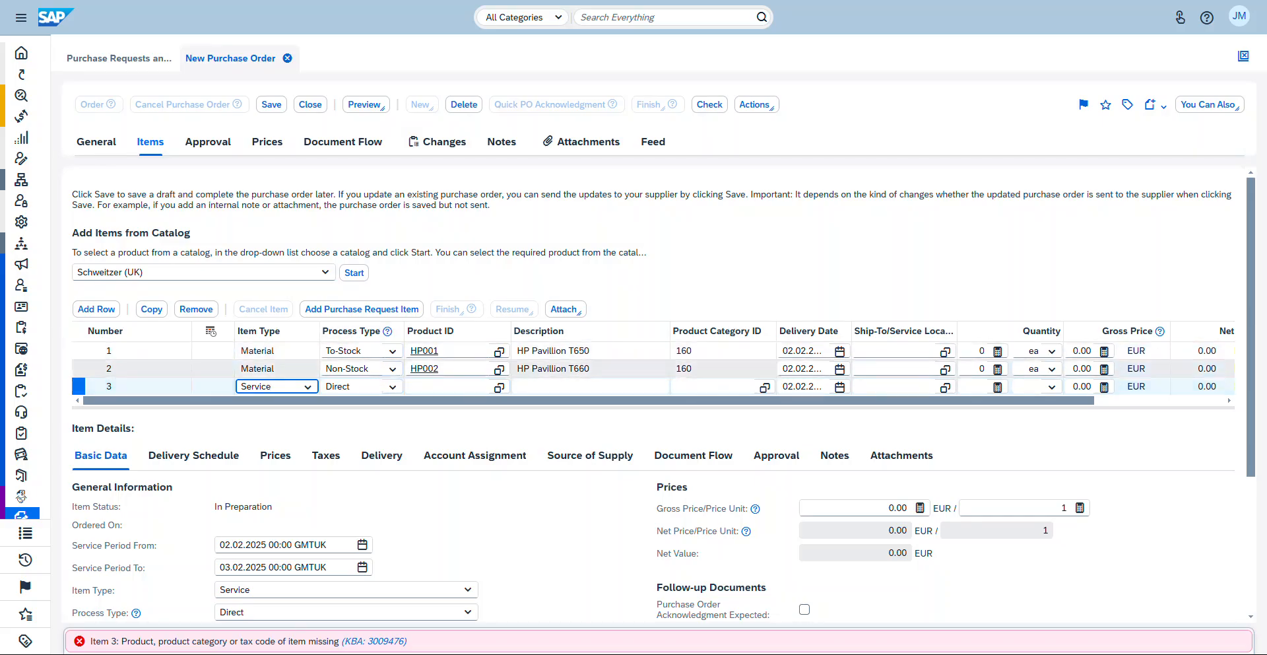
pyautogui.click(500, 387)
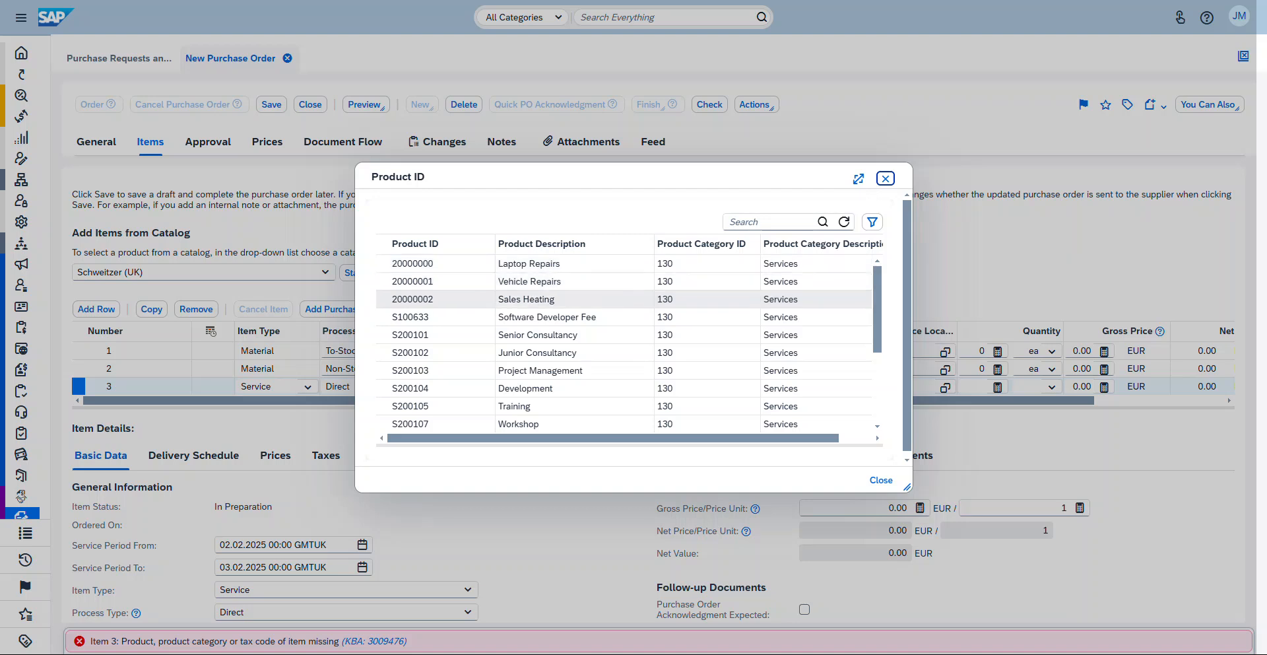
pyautogui.click(485, 282)
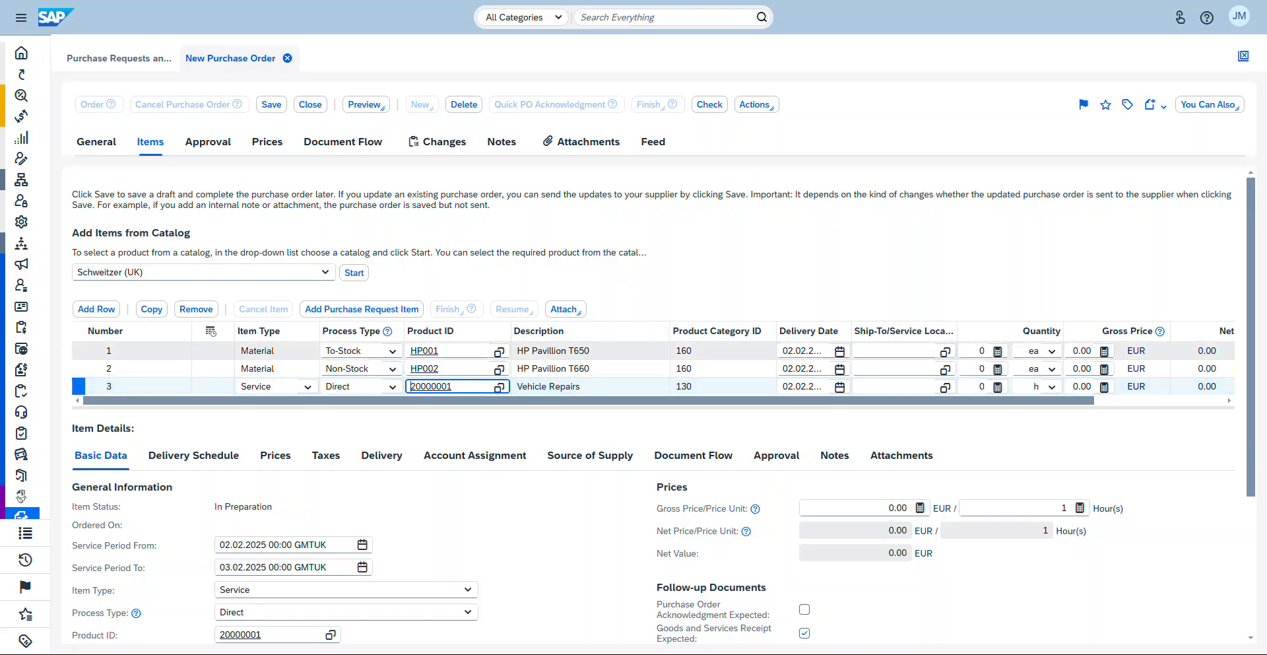
# Set the HP001 item's ship-to location to A1140 (Logistic) and its quantity to 1
pyautogui.click(945, 351)
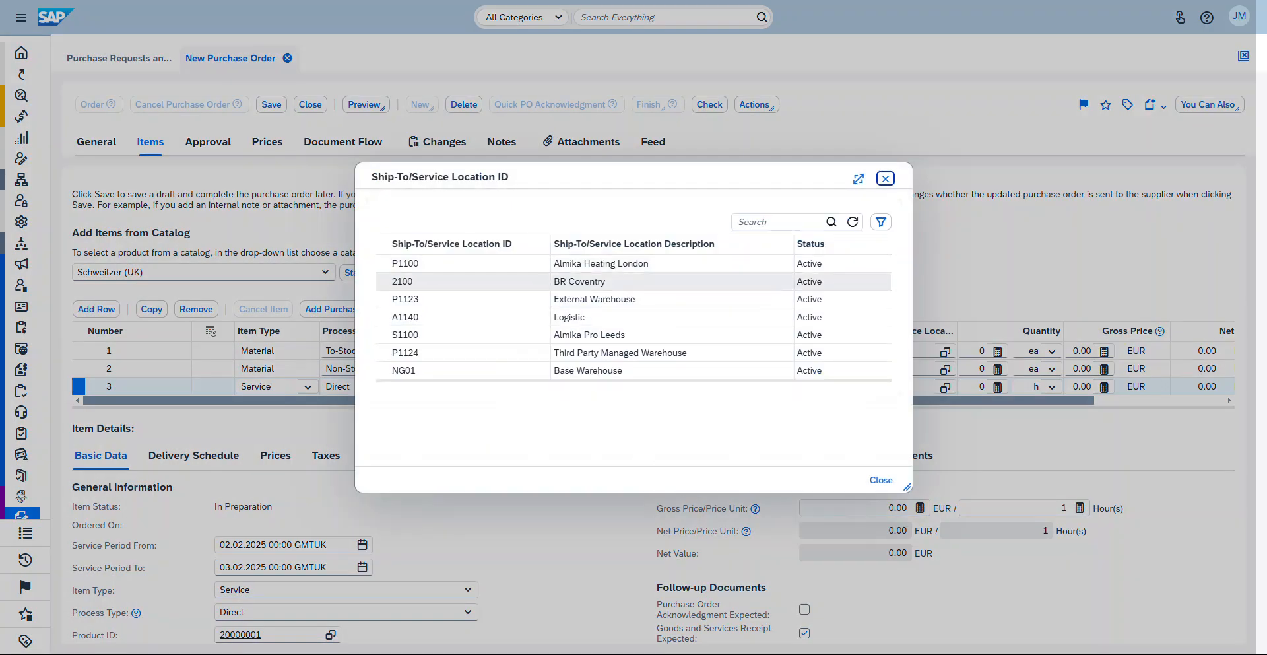
pyautogui.click(614, 316)
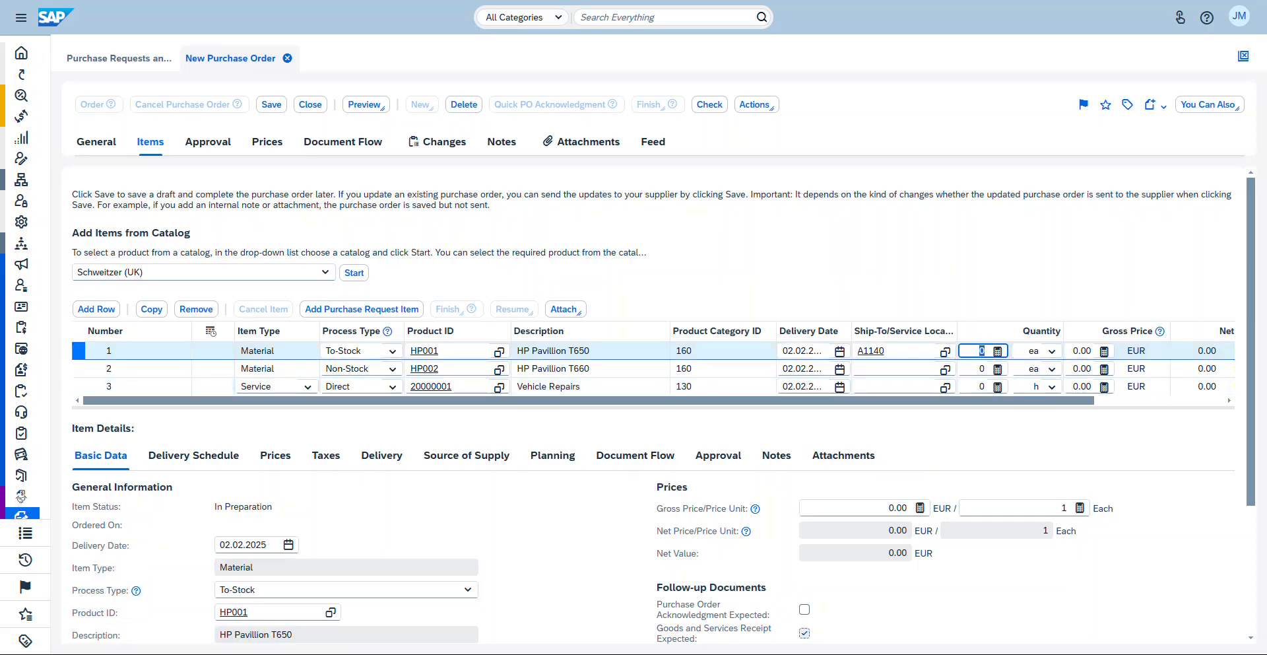
pyautogui.write('1')
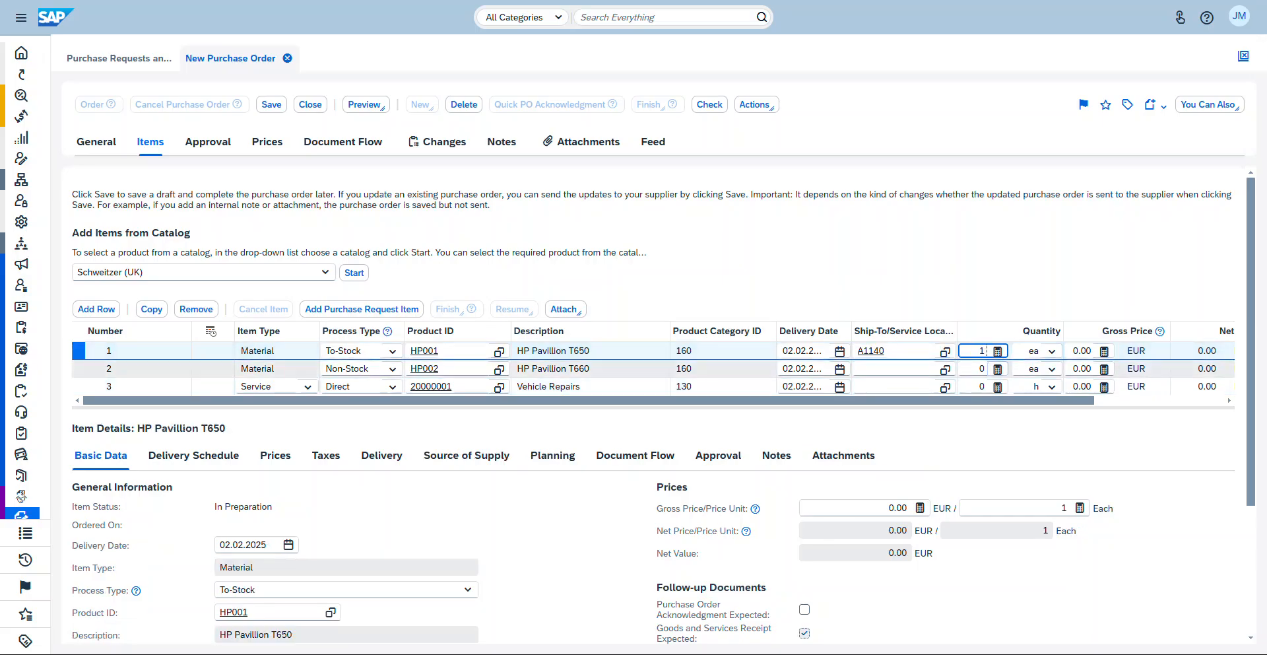
# Set the quantity of the HP002 item to 1 and of the Vehicle Repairs item to 2 hours
pyautogui.click(981, 368)
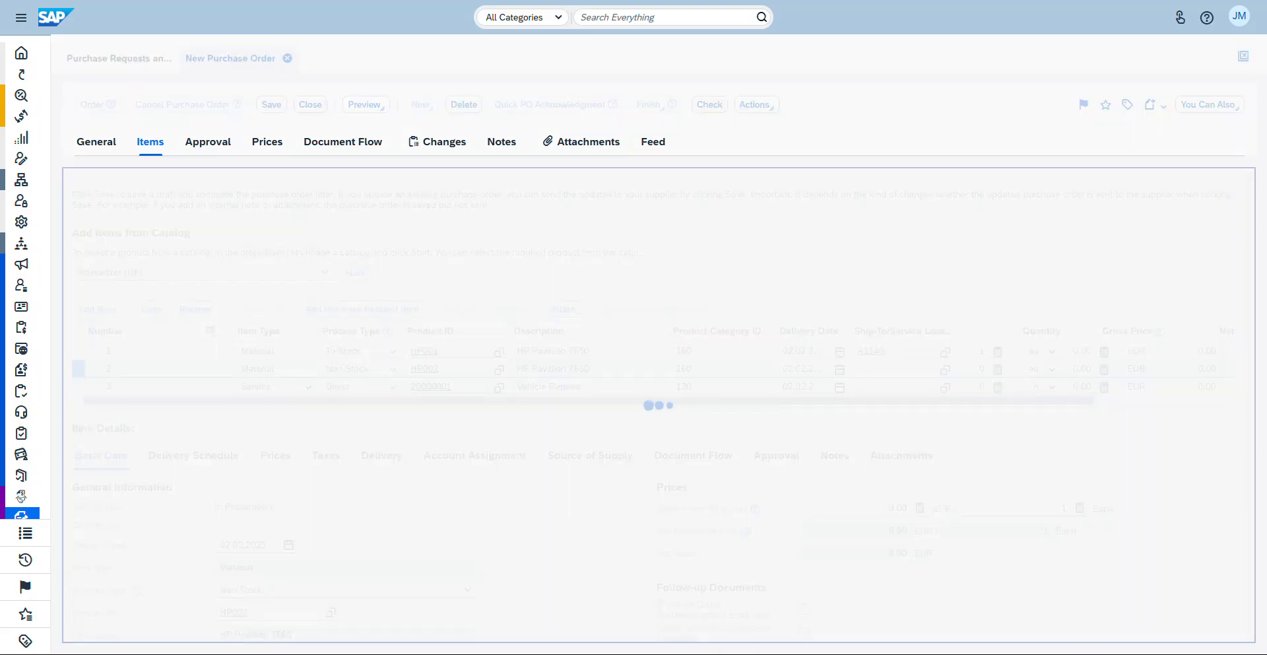
pyautogui.write('1')
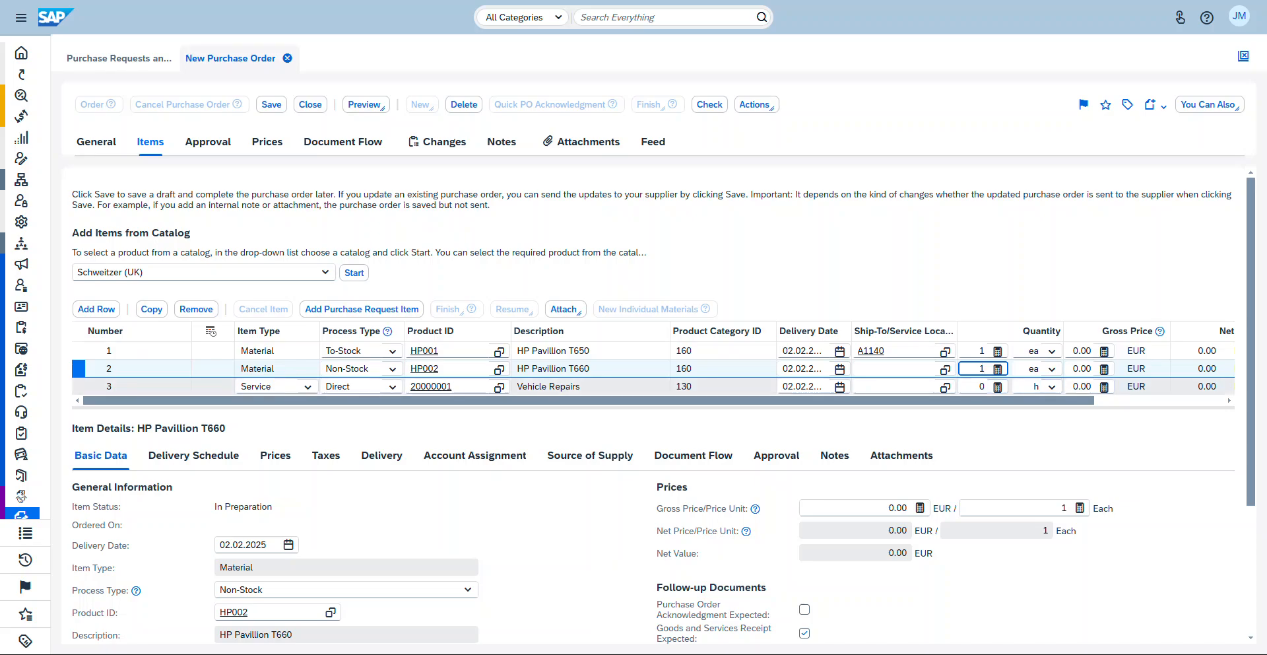
pyautogui.click(981, 386)
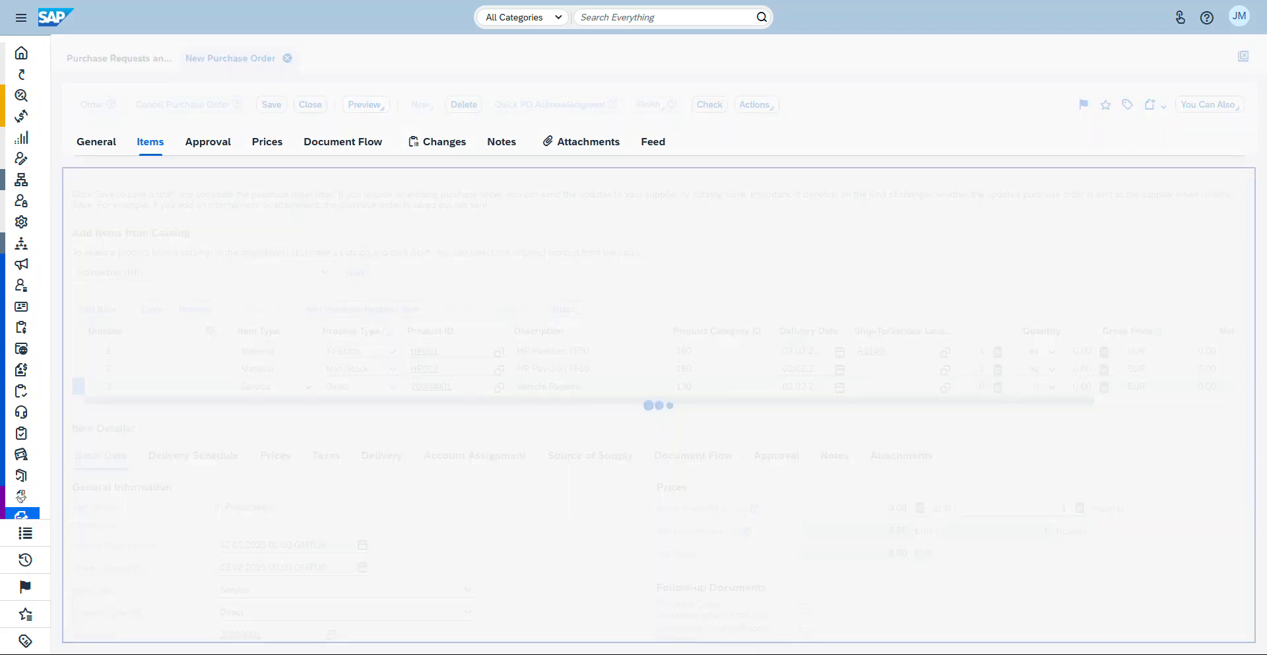
pyautogui.write('2')
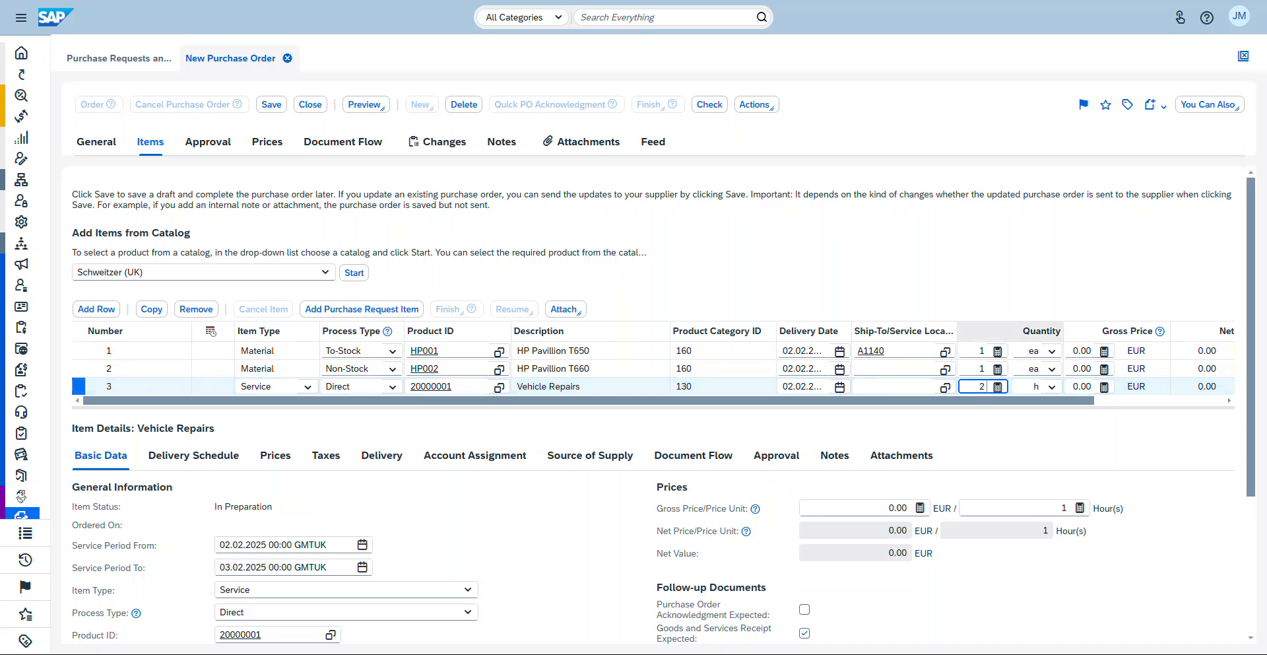
# Review the Vehicle Repairs item's basic data and source of supply, and look up contracts available for assignment
pyautogui.hscroll(3, 654, 366)
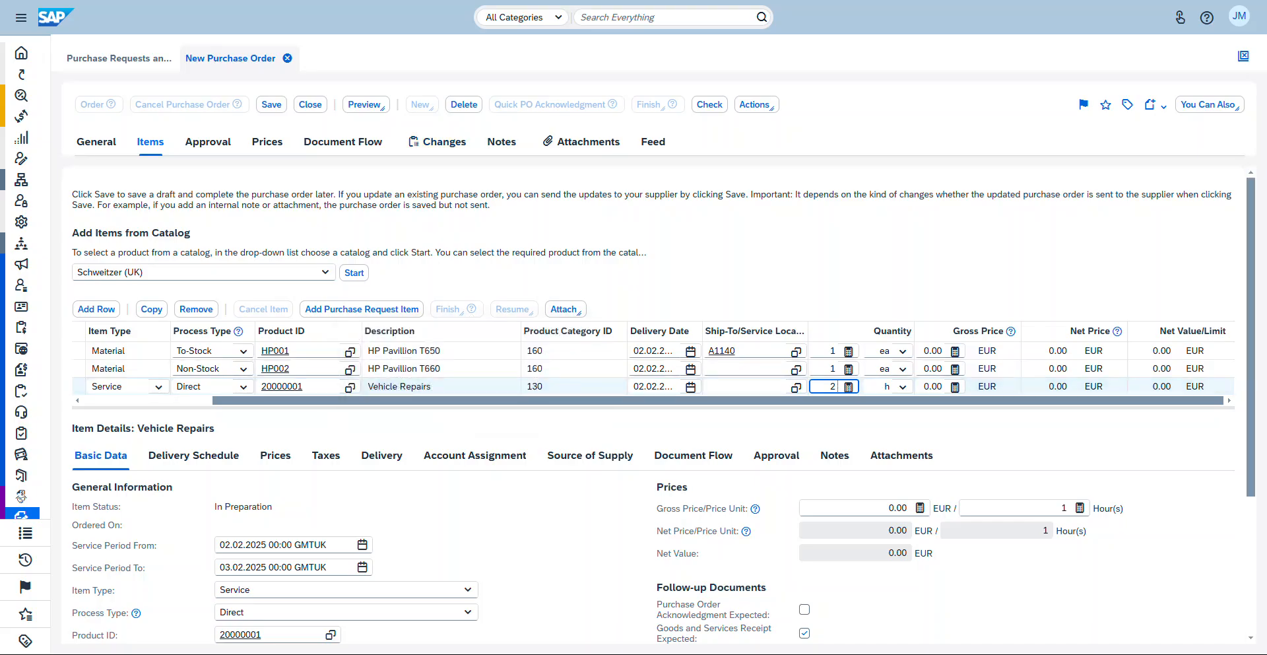
pyautogui.scroll(-3, 660, 409)
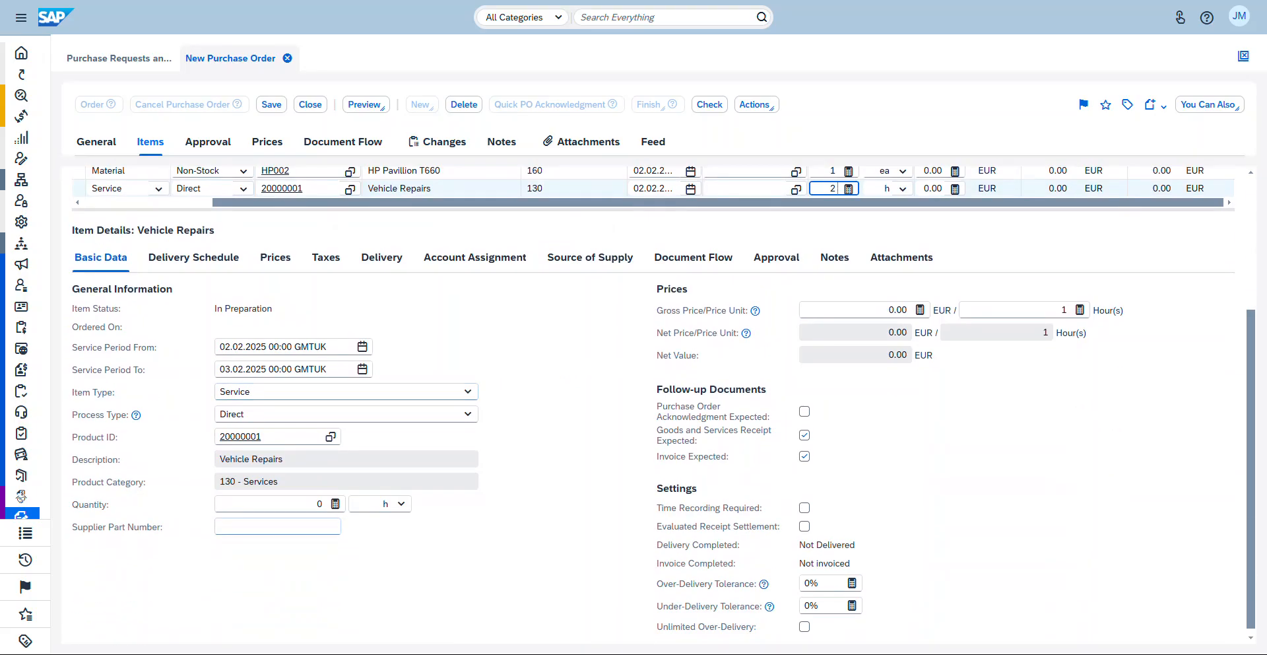
pyautogui.scroll(2, 660, 406)
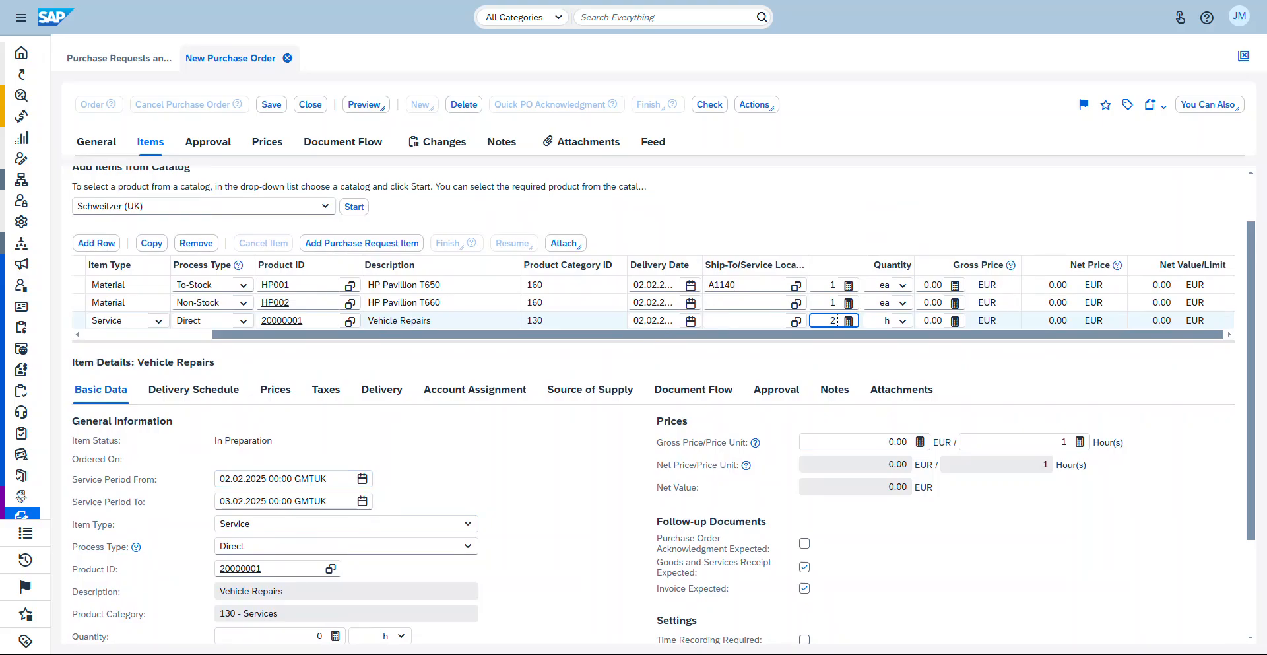
pyautogui.scroll(-2, 659, 406)
pyautogui.scroll(1, 660, 406)
pyautogui.scroll(1, 660, 406)
pyautogui.click(590, 389)
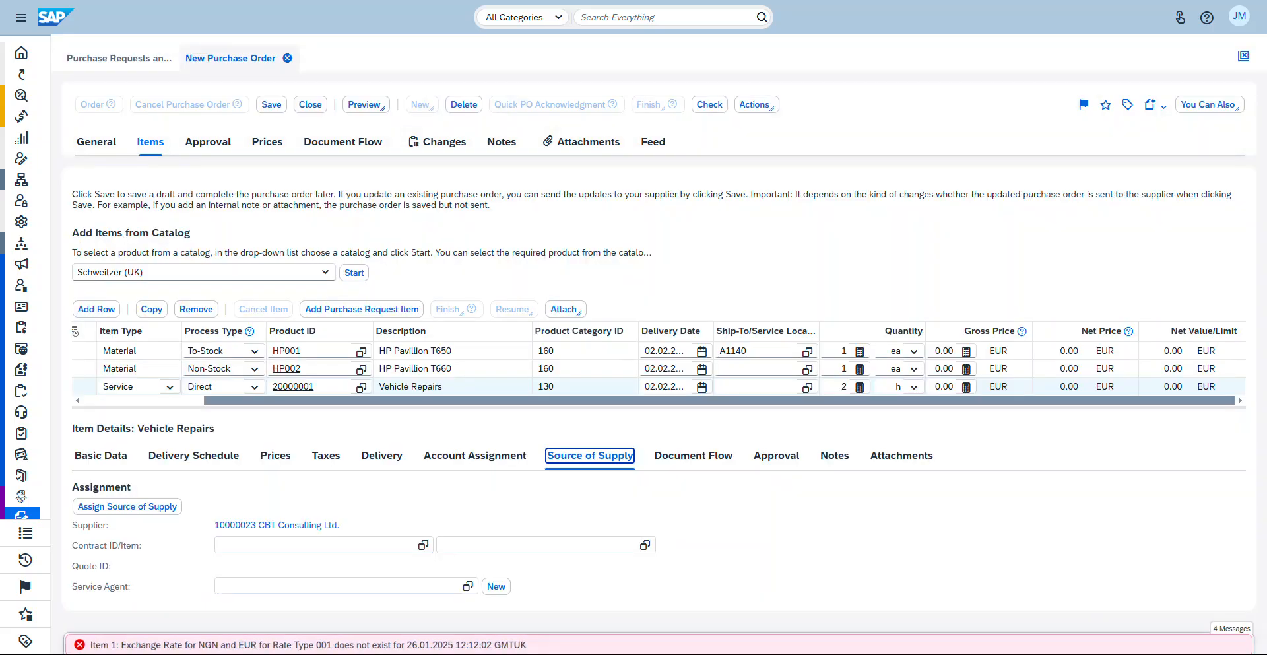
pyautogui.click(423, 544)
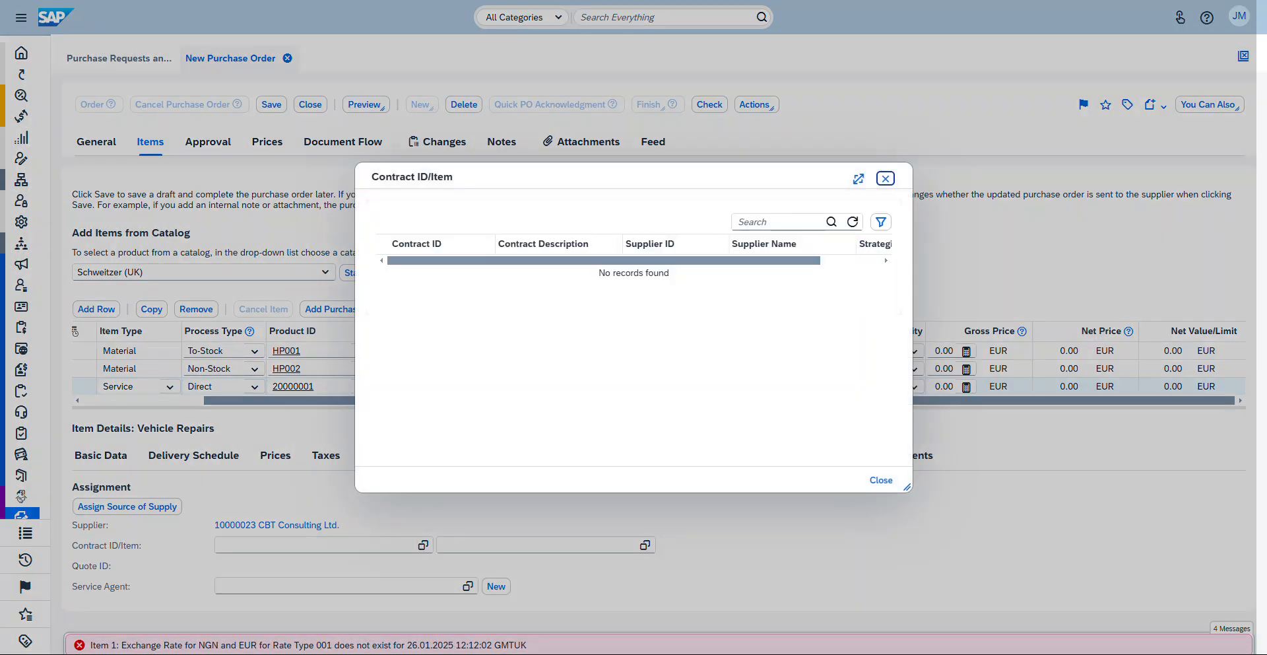
pyautogui.click(881, 480)
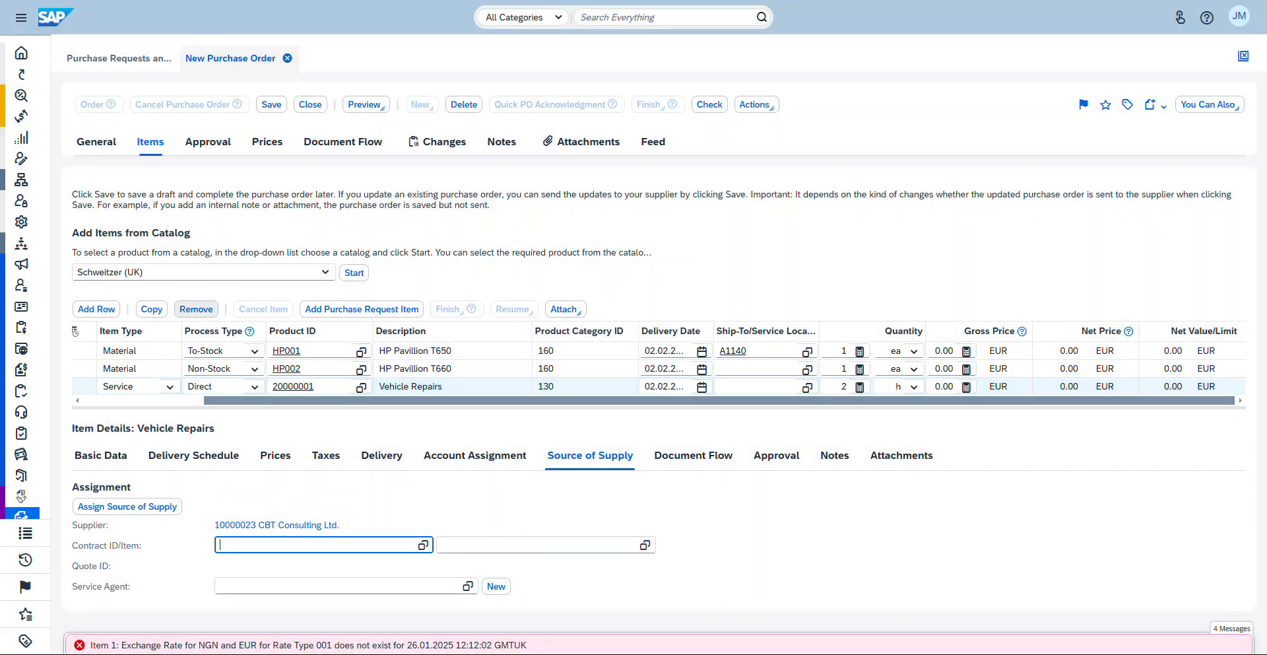
# Examine the HP001 item's source of supply, run a check of the purchase order and read its messages
pyautogui.click(84, 350)
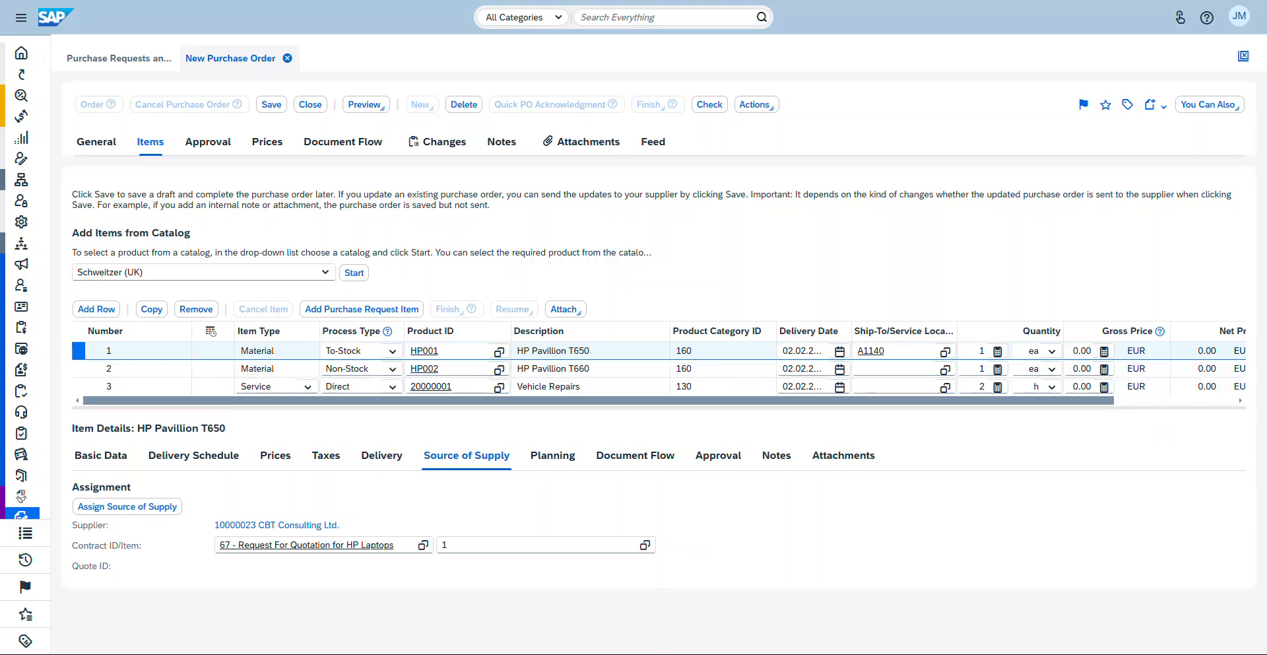
pyautogui.moveTo(599, 400); pyautogui.dragTo(719, 400)
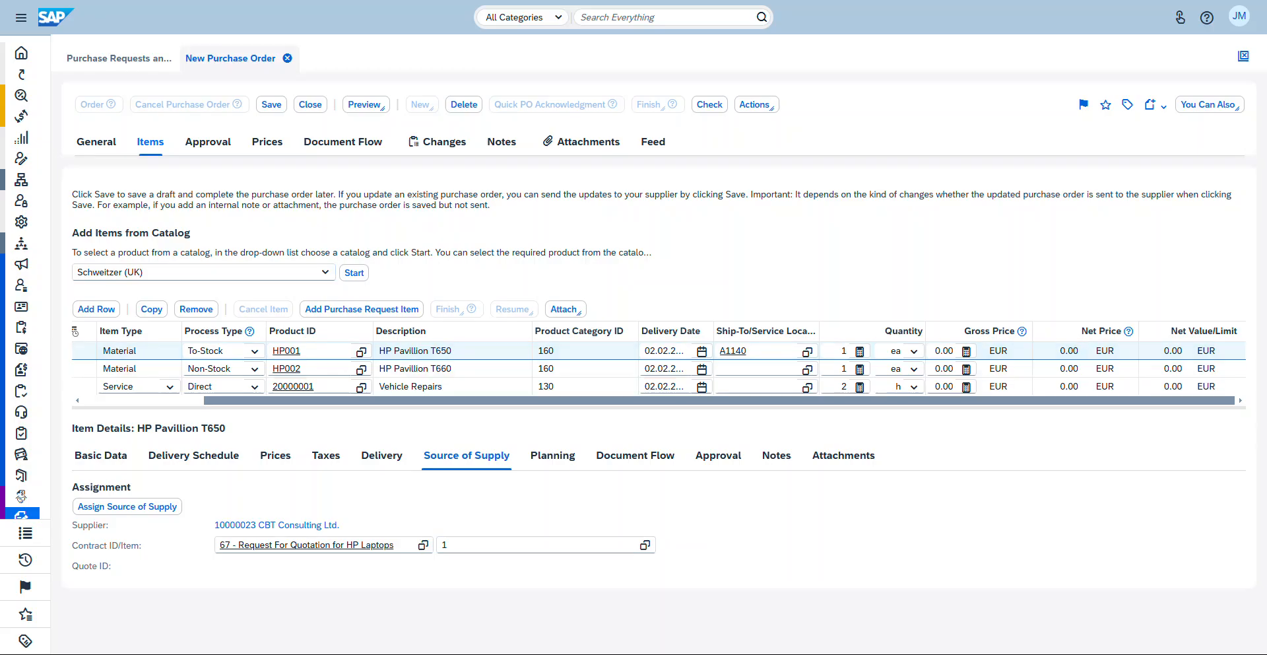
pyautogui.click(709, 105)
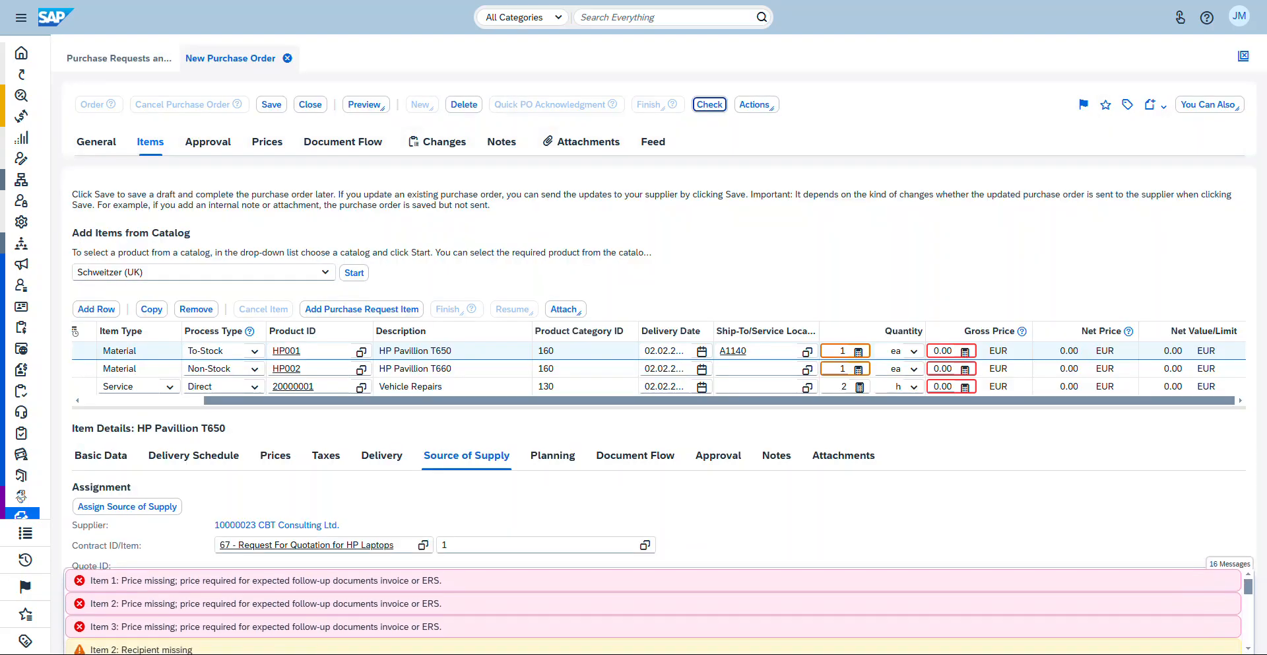
pyautogui.scroll(-2, 654, 610)
pyautogui.scroll(1, 654, 611)
pyautogui.scroll(-1, 653, 610)
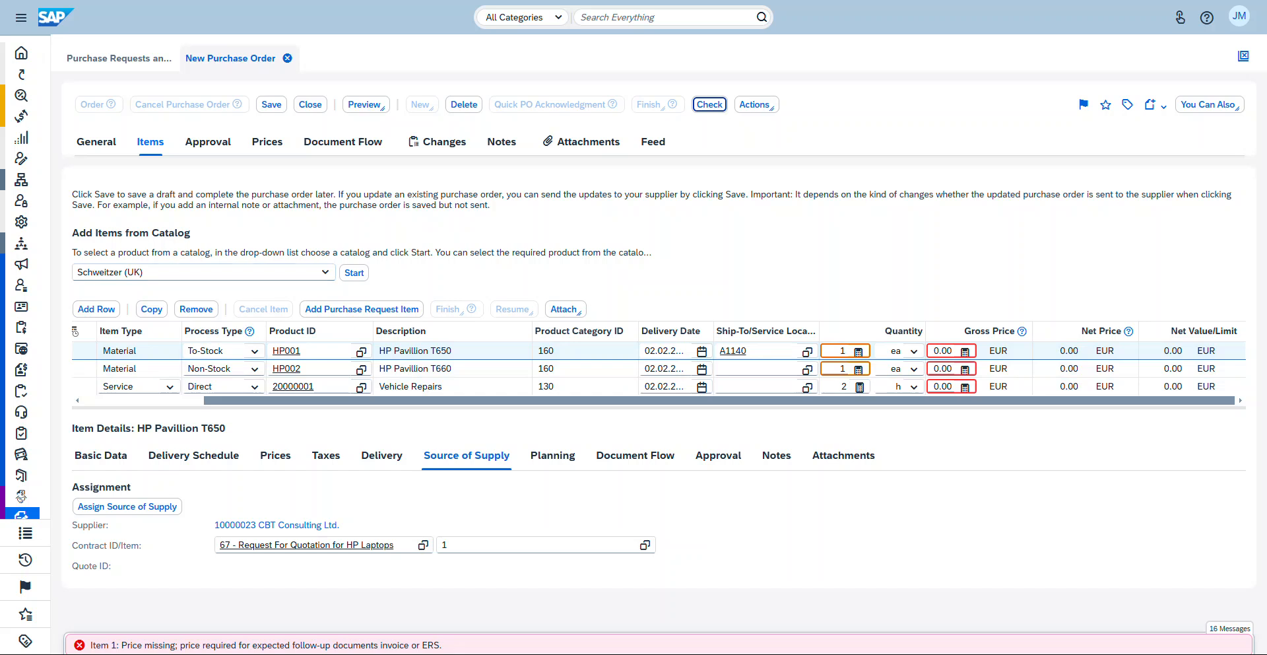
# Set the purchase order currency to NGN (Naira) in the general data
pyautogui.click(96, 142)
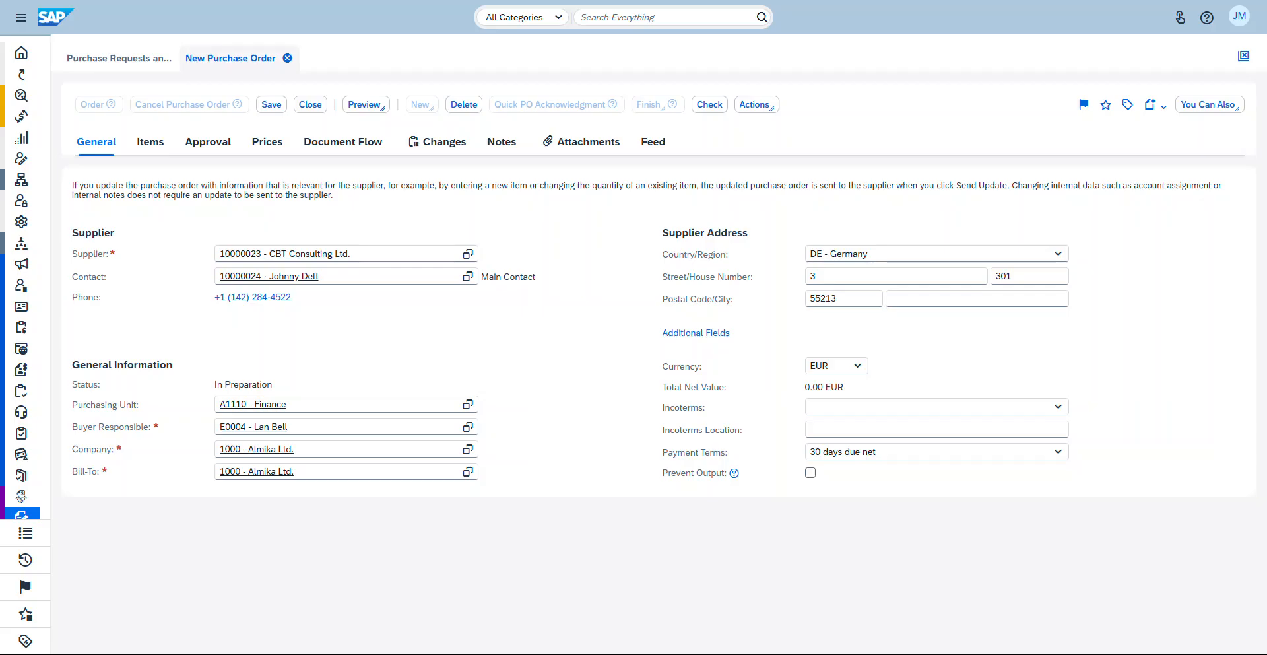
pyautogui.click(858, 365)
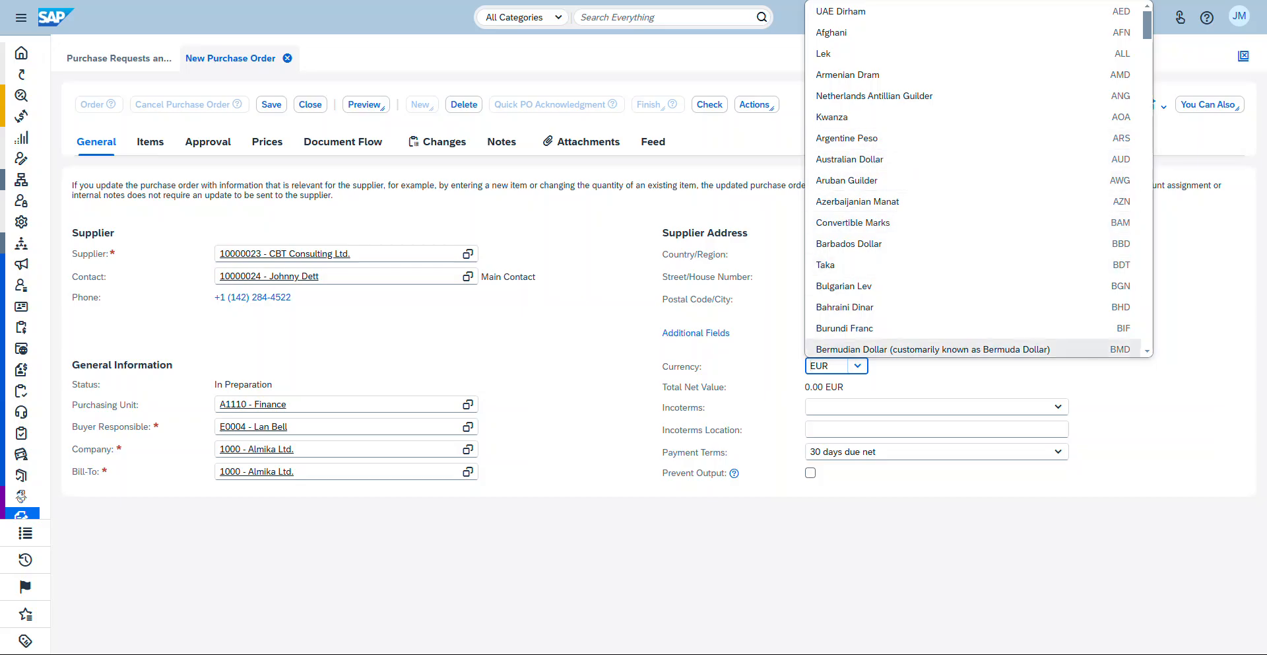
pyautogui.scroll(-10, 969, 264)
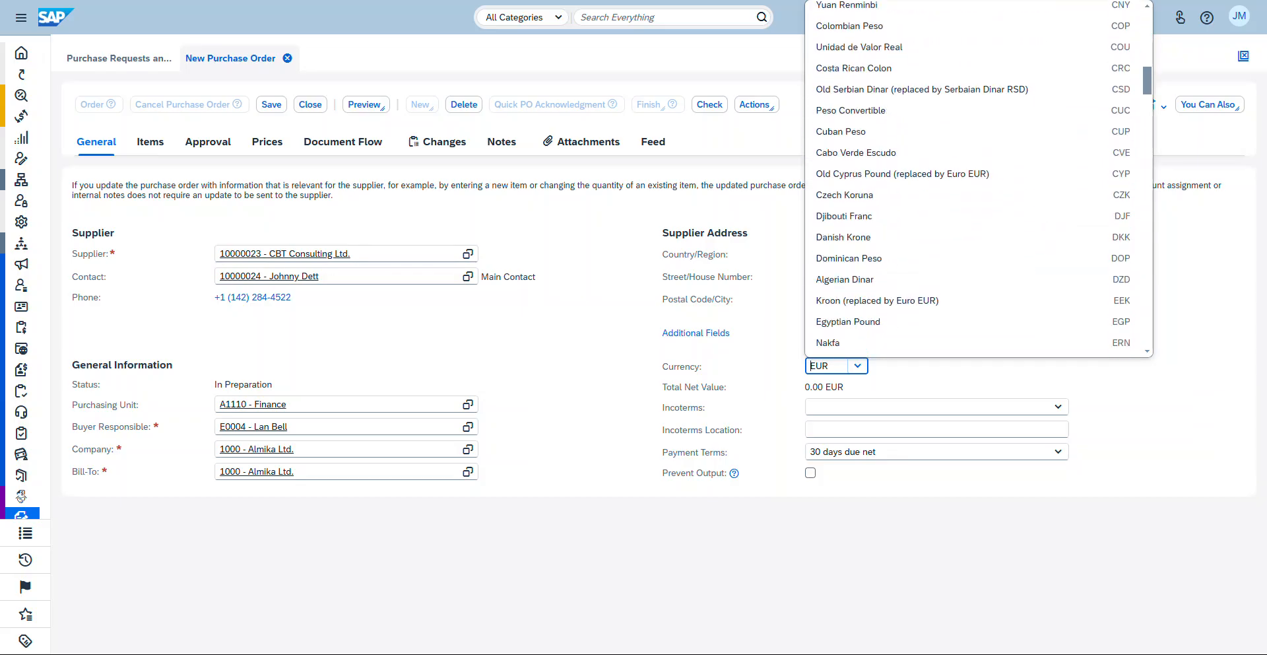
pyautogui.doubleClick(819, 366)
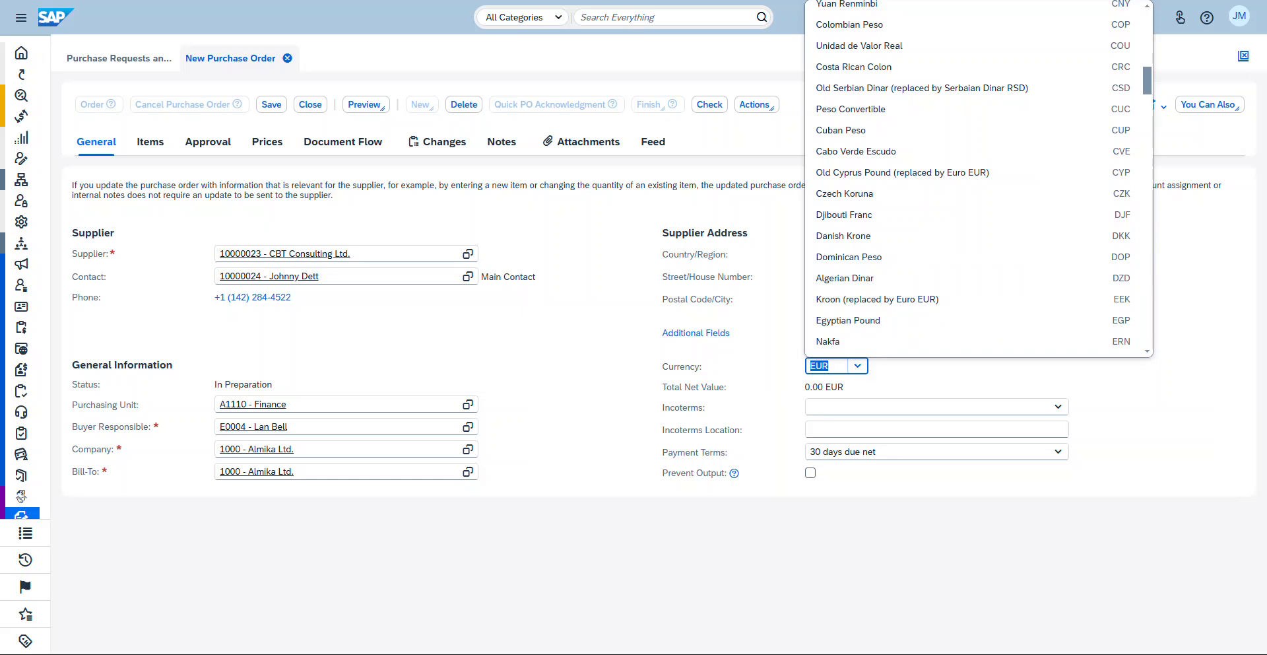
pyautogui.write('N')
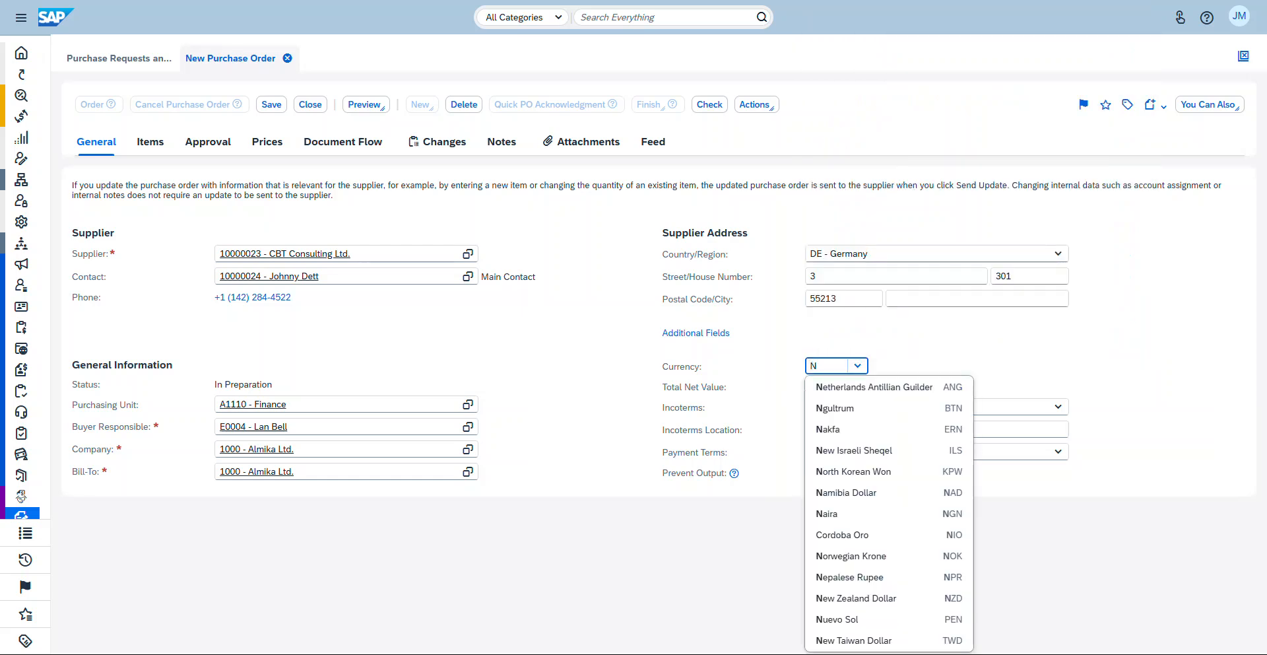
pyautogui.write('g')
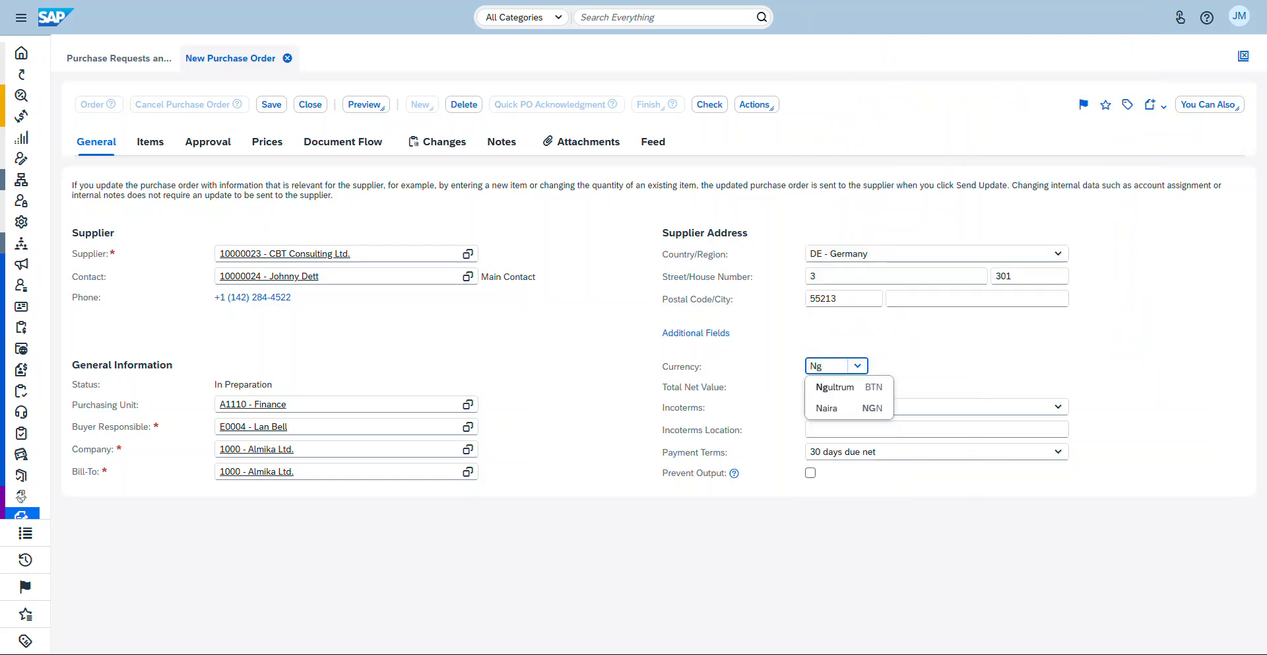
pyautogui.click(847, 408)
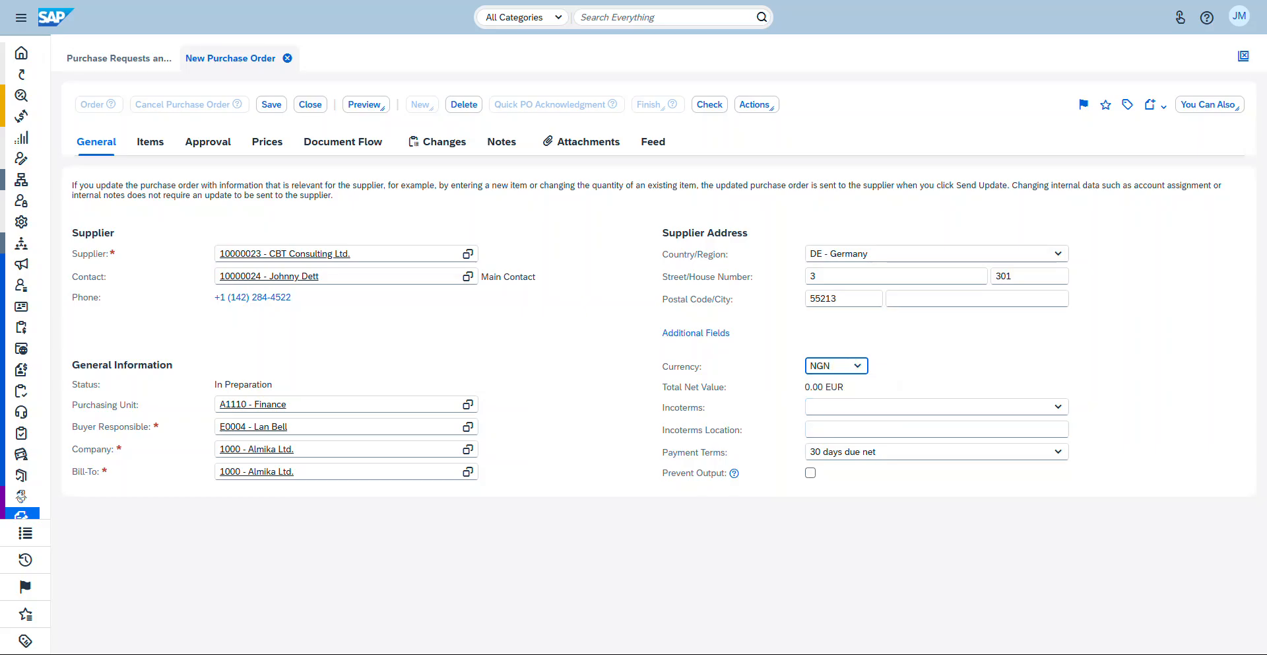
# Set the purchase order currency back to EUR, check the order and read through its messages
pyautogui.hotkey('ctrl', 'a')
pyautogui.write('eur')
pyautogui.press('Tab')
pyautogui.click(709, 104)
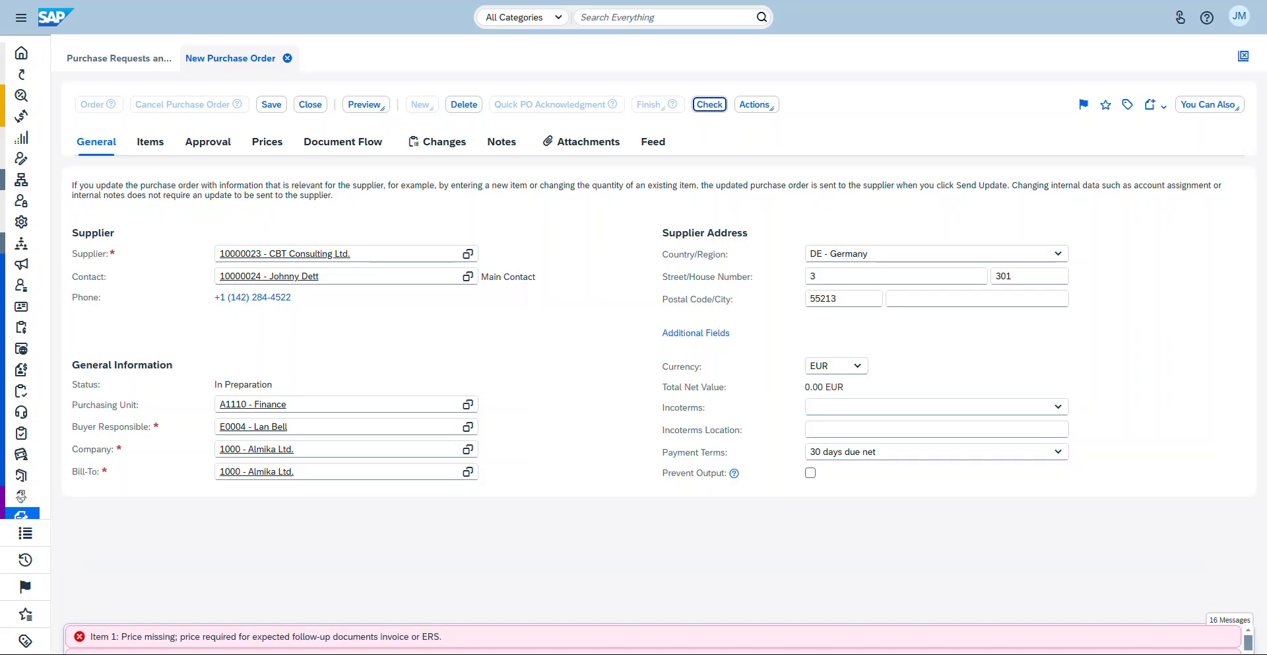
pyautogui.scroll(-4, 653, 614)
pyautogui.scroll(1, 654, 614)
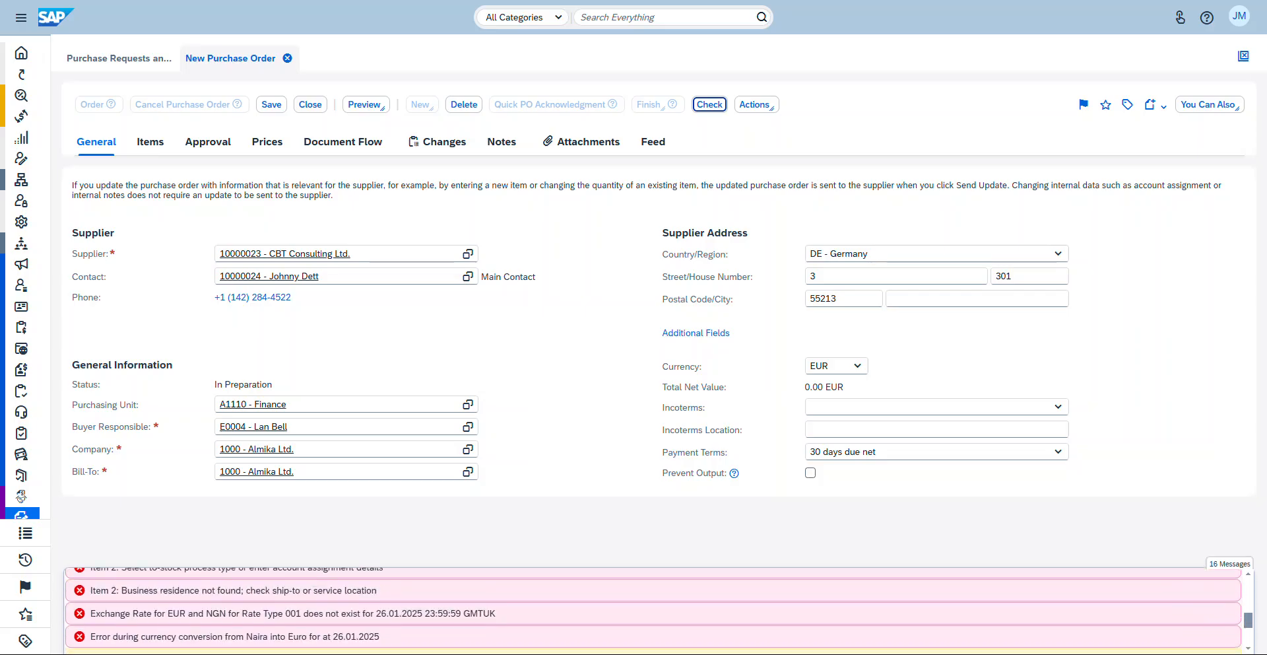
pyautogui.scroll(-2, 654, 610)
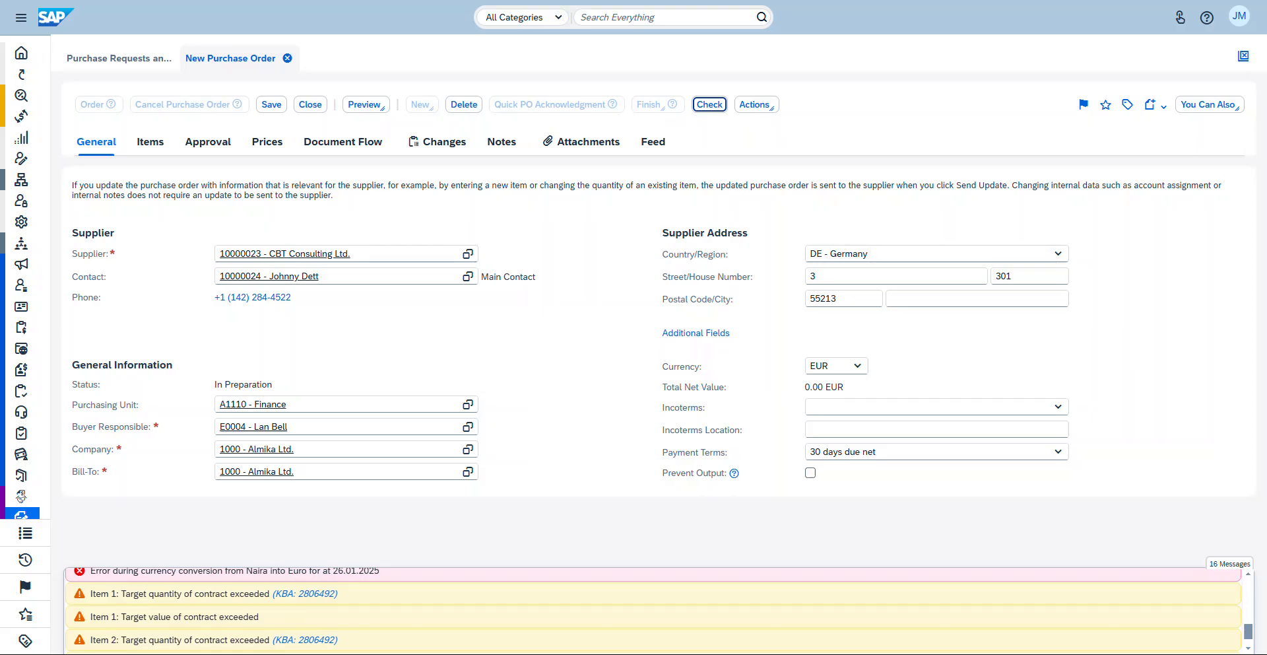
pyautogui.scroll(2, 654, 607)
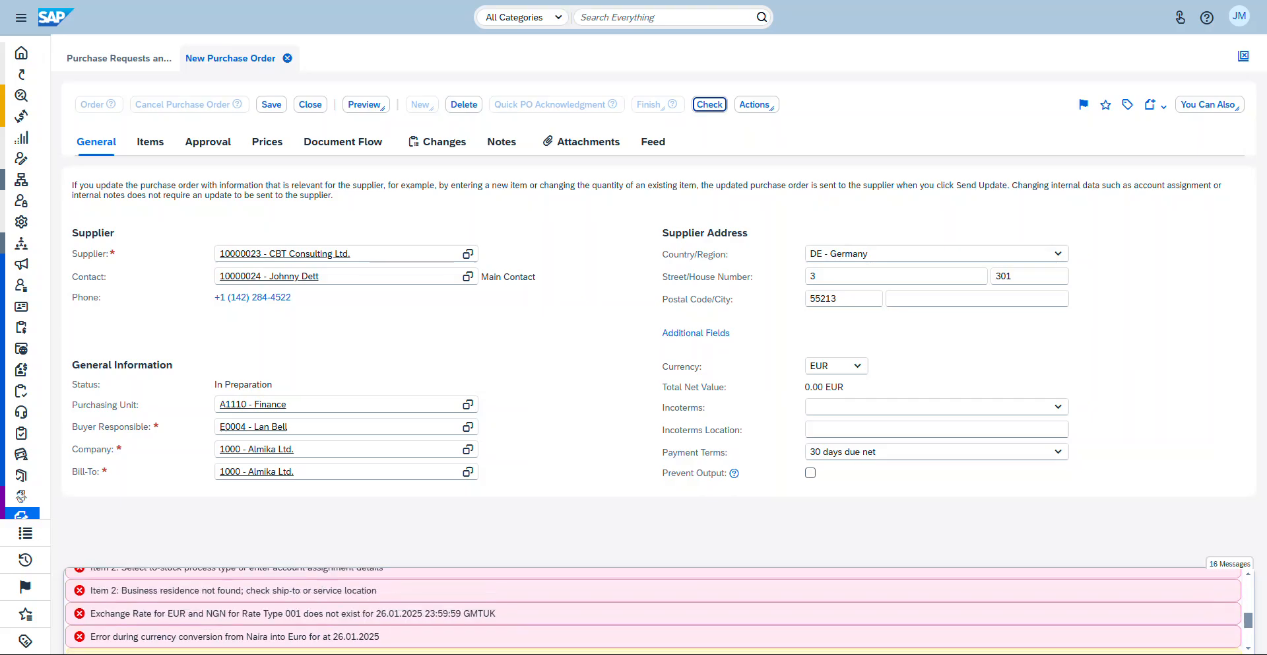
# Set the purchase order currency to NGN, check the order again and review its messages
pyautogui.click(838, 365)
pyautogui.doubleClick(822, 365)
pyautogui.write('usNGN')
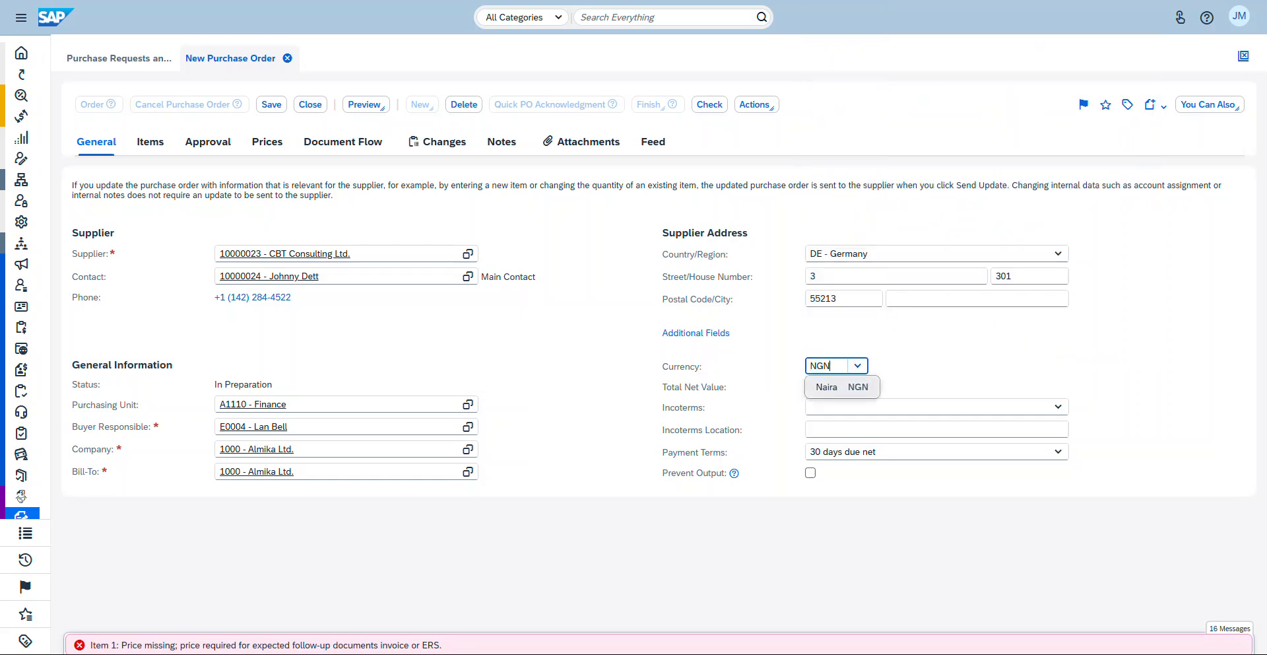
pyautogui.press('Return')
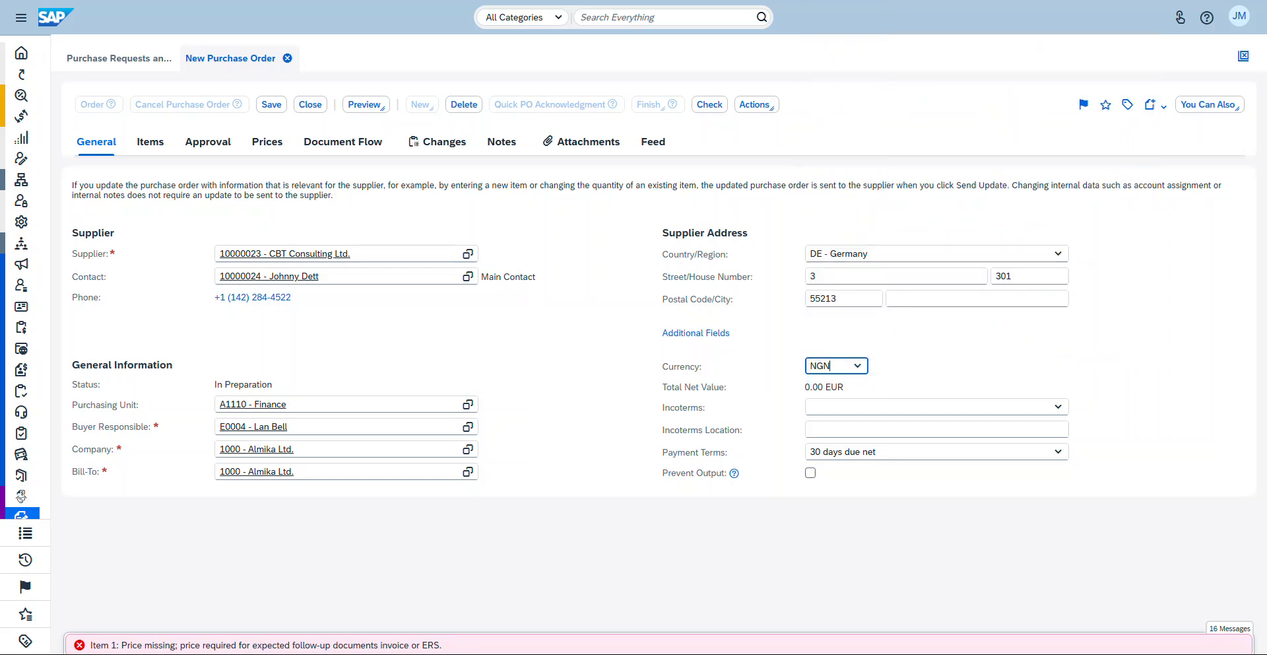
pyautogui.press('Tab')
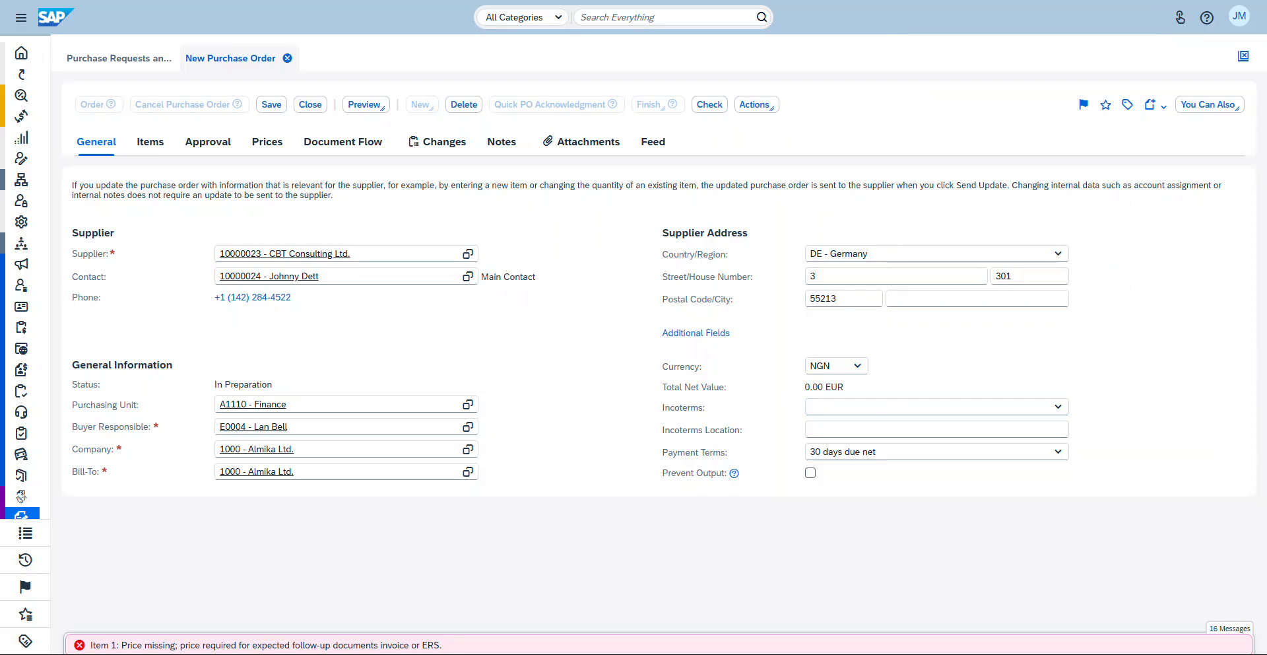
pyautogui.click(709, 104)
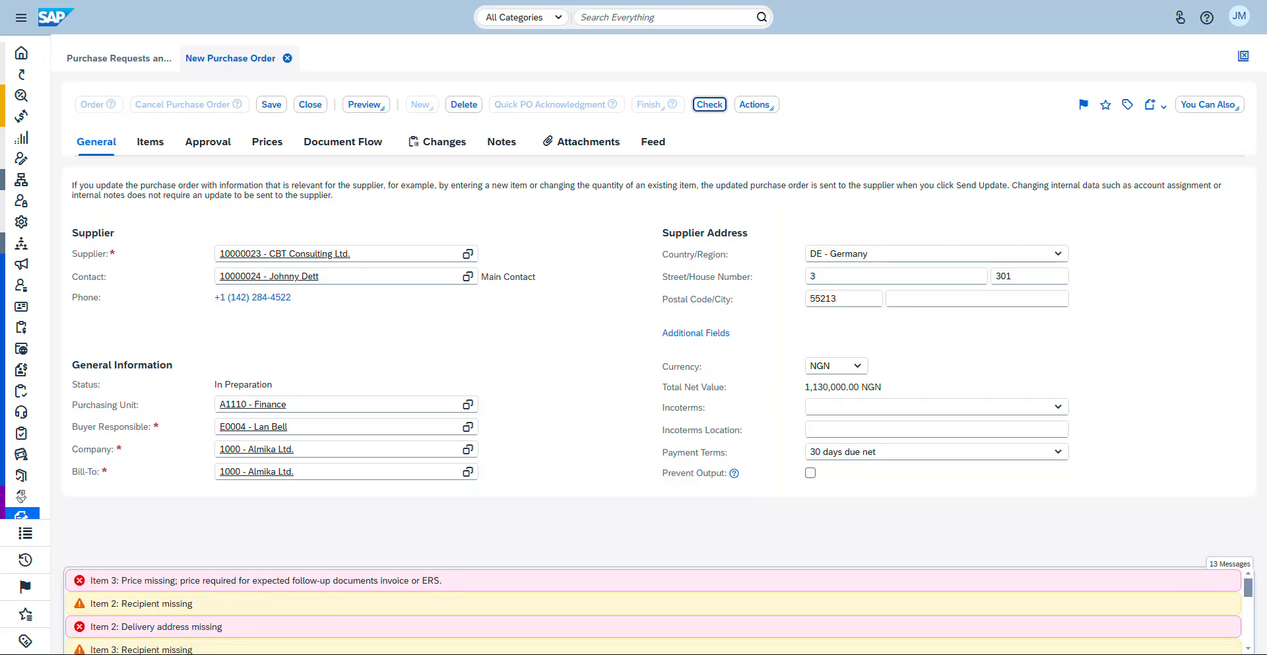
pyautogui.scroll(-5, 653, 610)
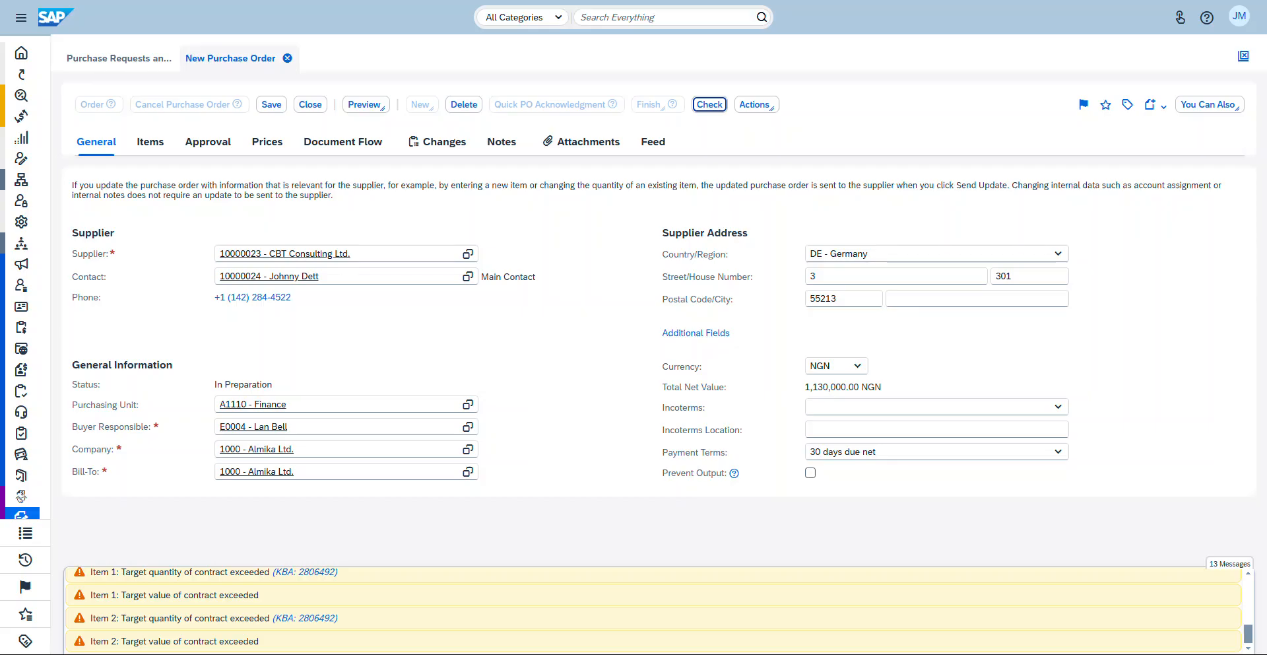
pyautogui.click(1229, 563)
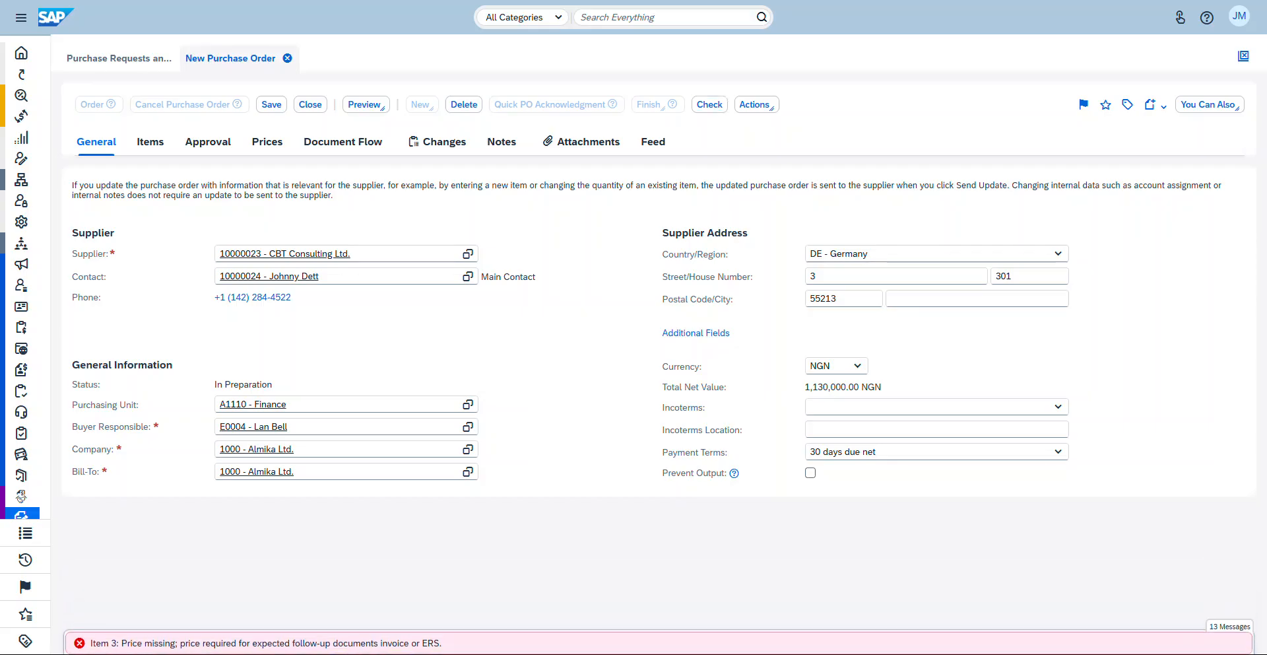
# Return to the order's items and widen the Net Price column to examine the item prices
pyautogui.click(151, 142)
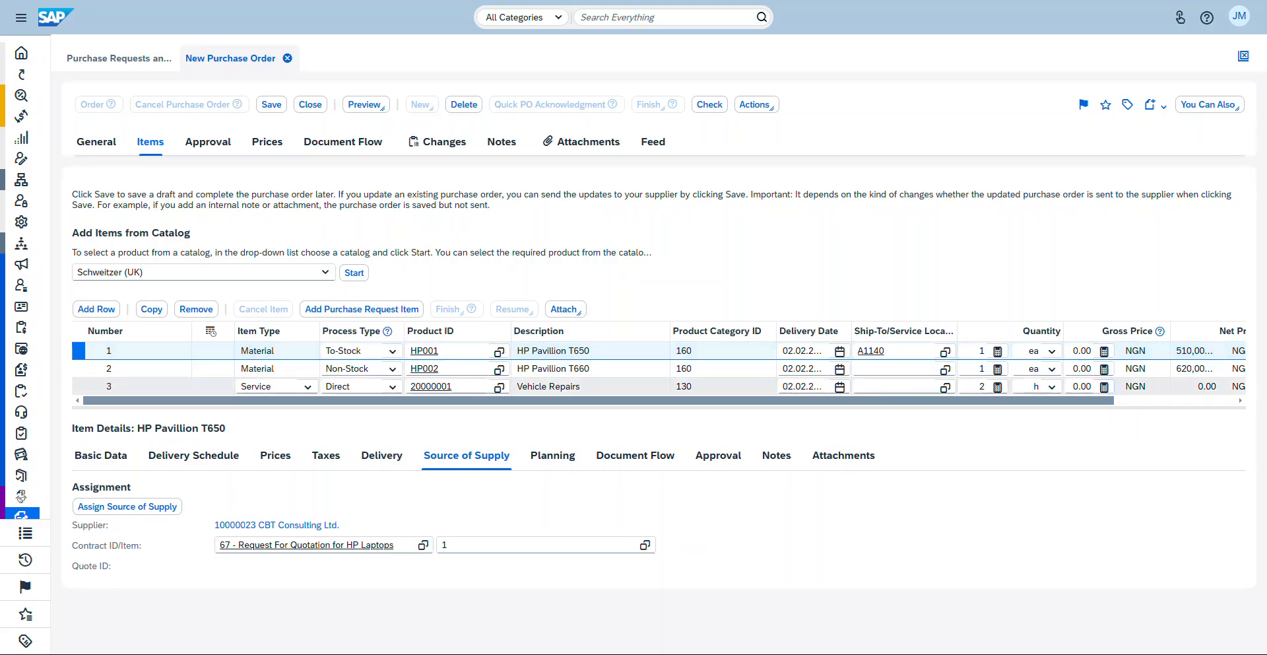
pyautogui.click(1081, 351)
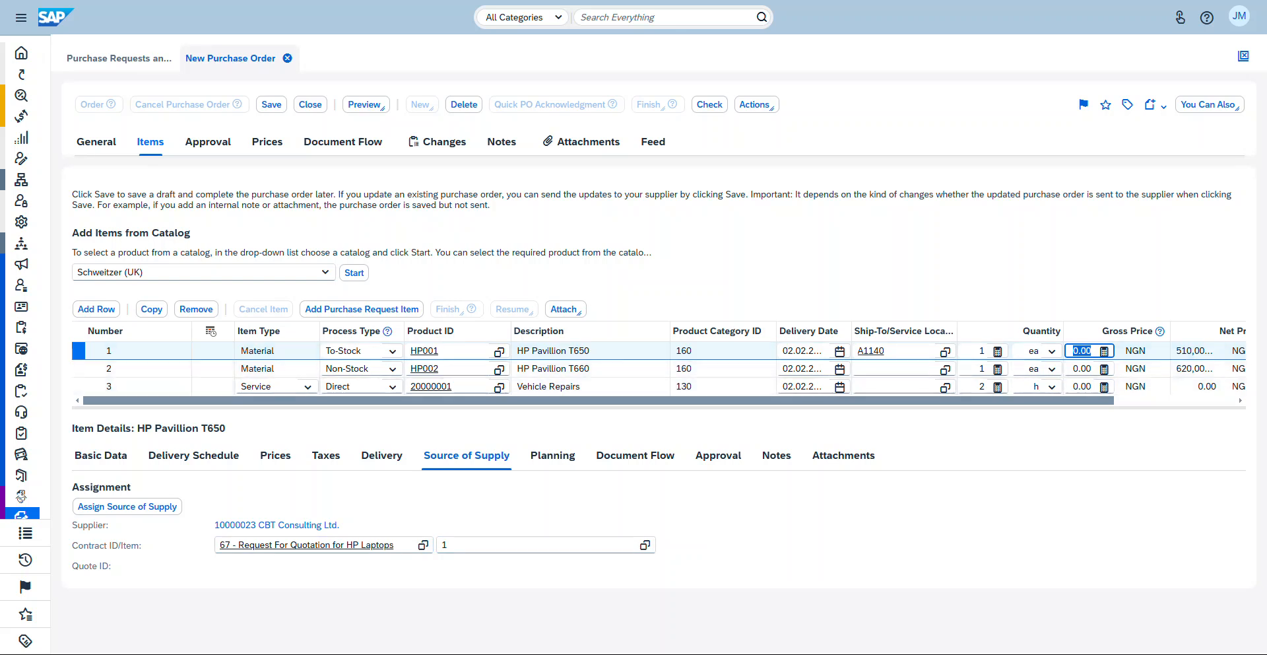
pyautogui.moveTo(858, 401); pyautogui.dragTo(979, 401)
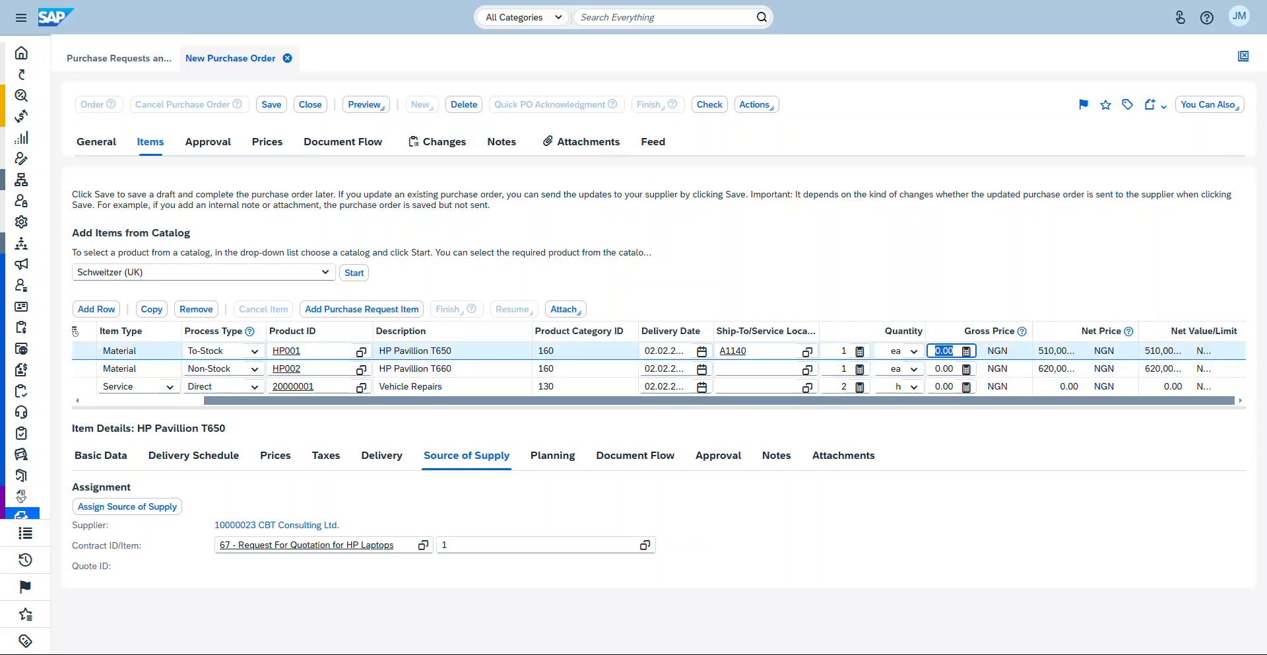
pyautogui.moveTo(1138, 331); pyautogui.dragTo(1207, 331)
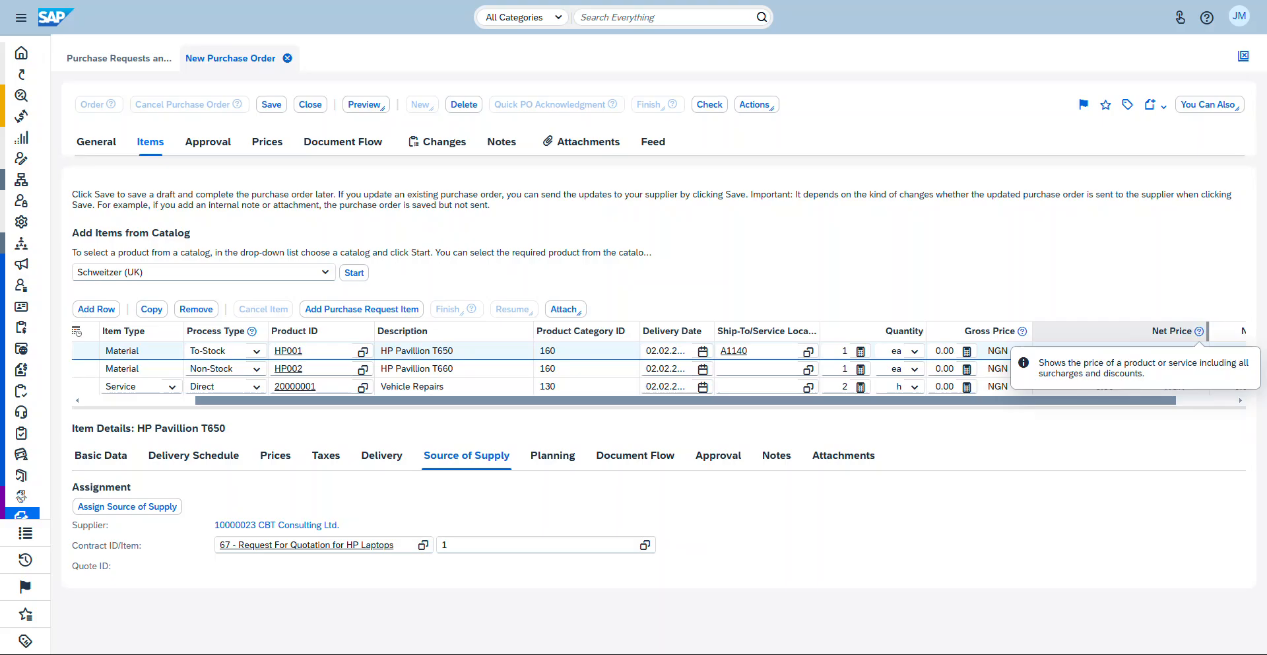
# Set the gross price of the HP Pavillion T650 item to 510000 NGN
pyautogui.moveTo(759, 401); pyautogui.dragTo(786, 400)
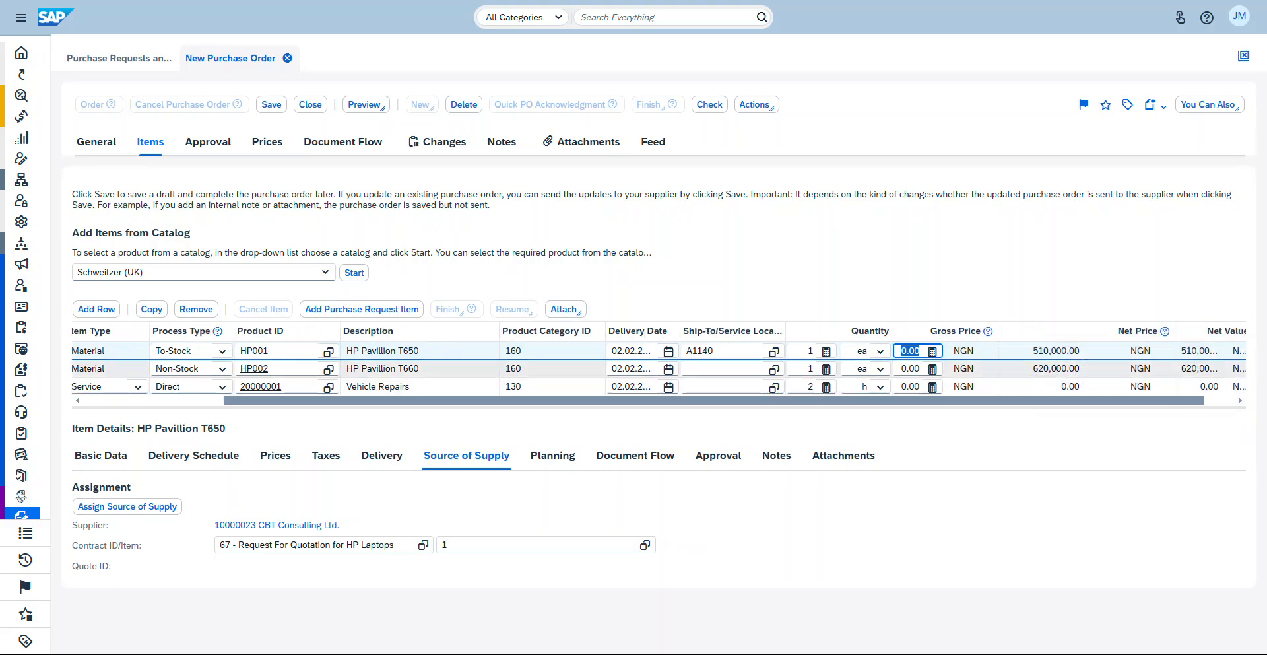
pyautogui.moveTo(1031, 351); pyautogui.dragTo(1081, 352)
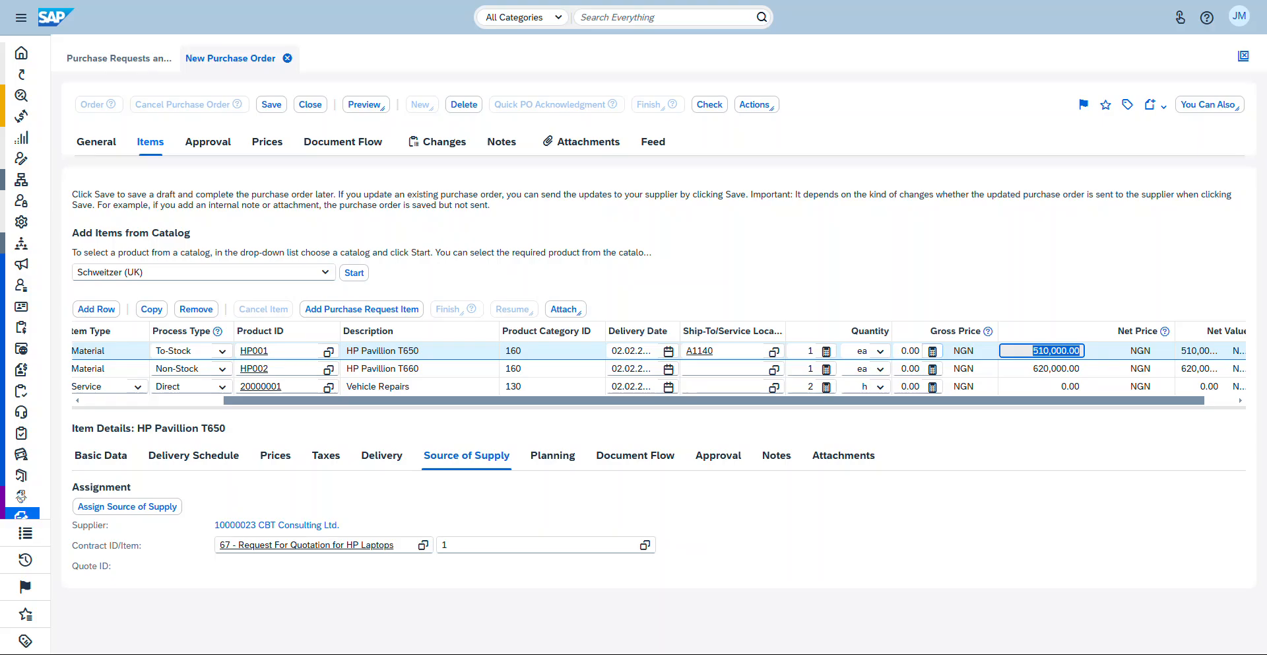
pyautogui.doubleClick(911, 351)
pyautogui.write('5')
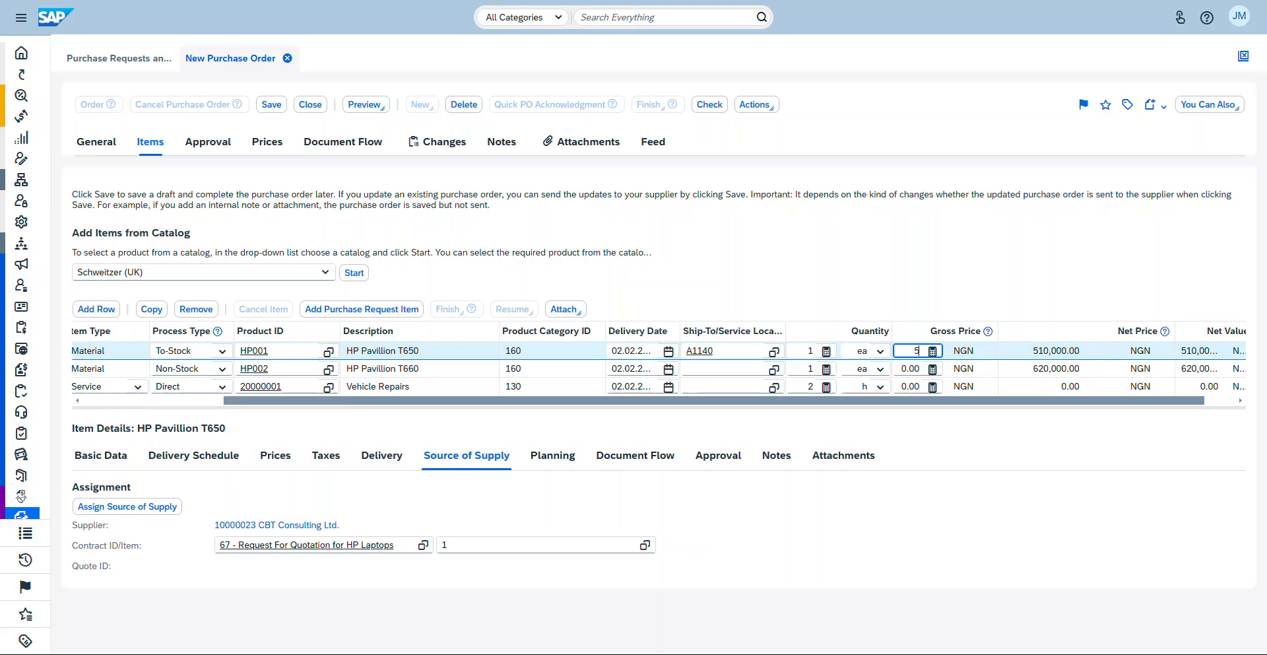
pyautogui.write('10000')
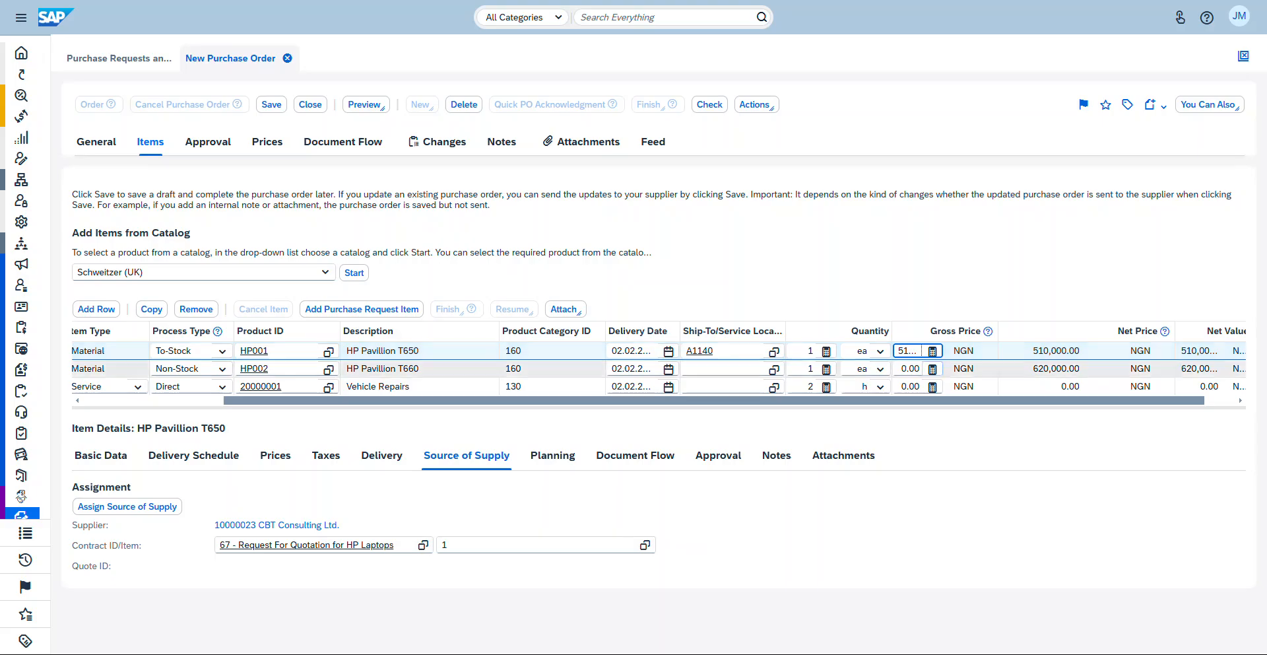
# Set the gross price of the HP Pavillion T660 item to 620000 NGN
pyautogui.doubleClick(911, 368)
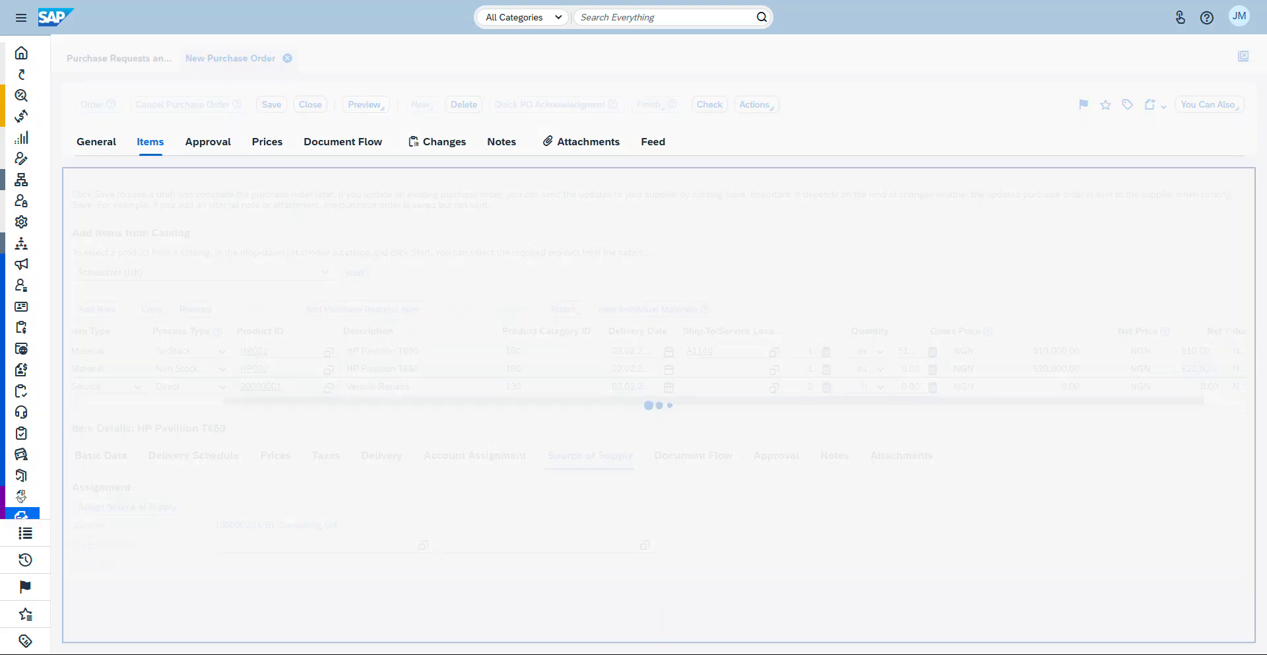
pyautogui.write('62')
pyautogui.write('0000')
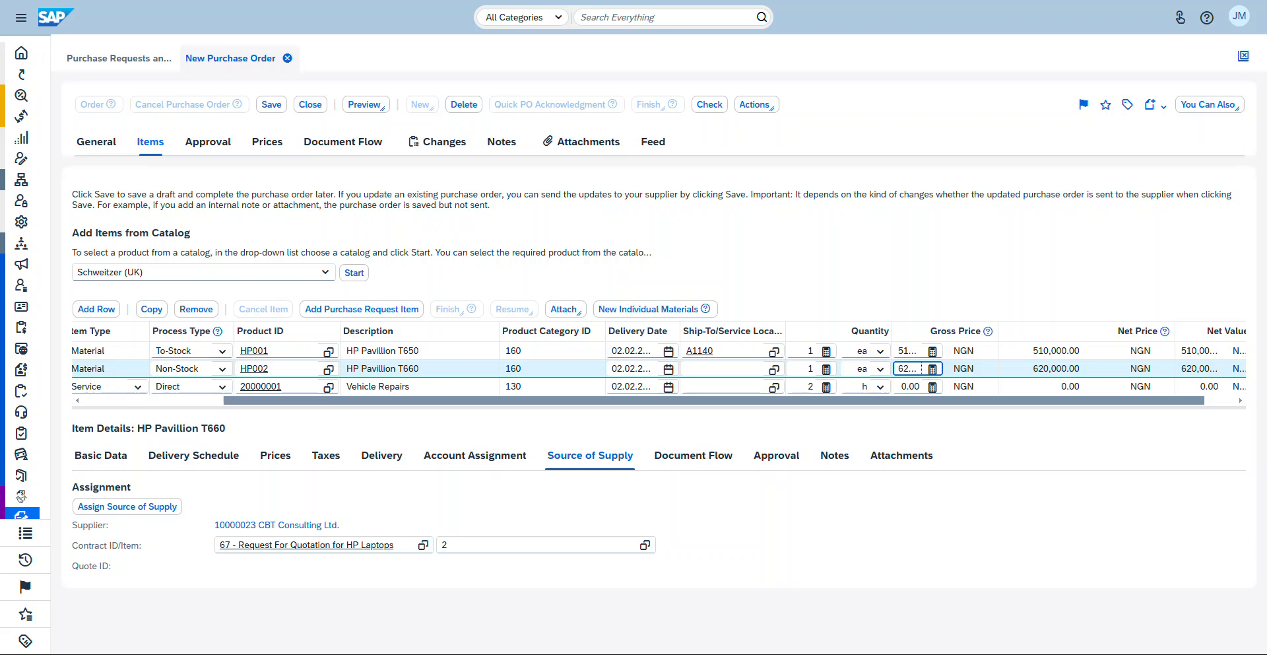
# Set the gross price of the Vehicle Repairs service item to 5000 NGN
pyautogui.click(109, 386)
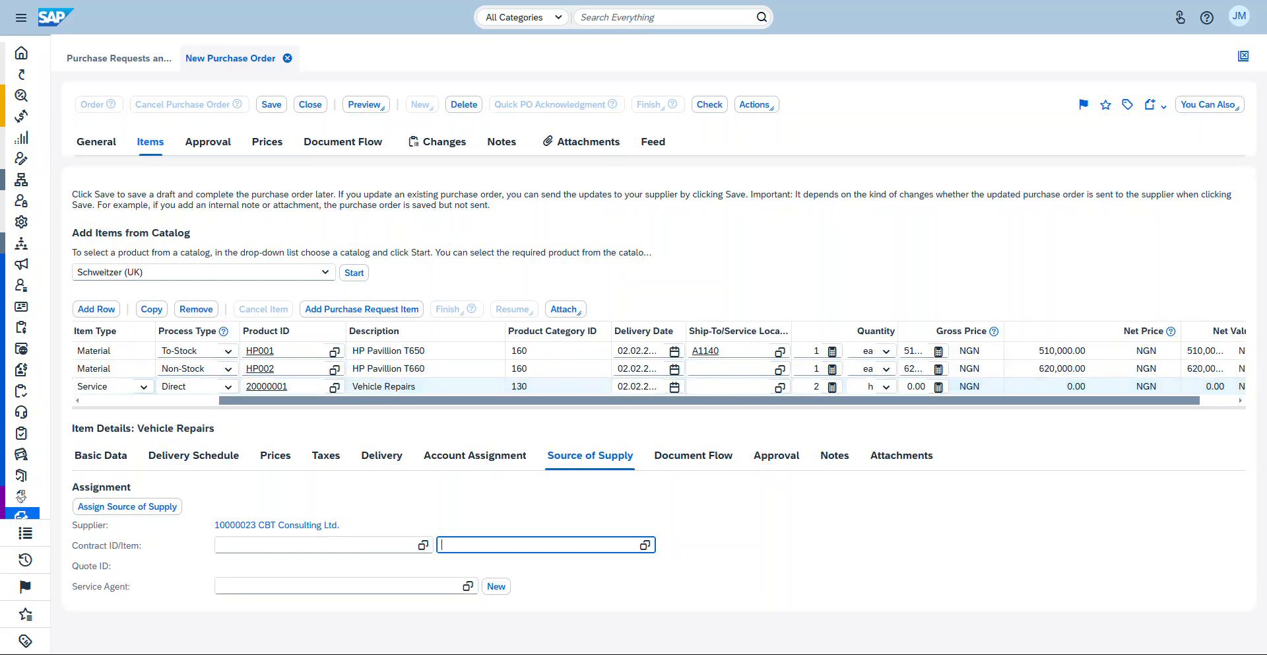
pyautogui.click(917, 386)
pyautogui.write('5000')
pyautogui.press('Return')
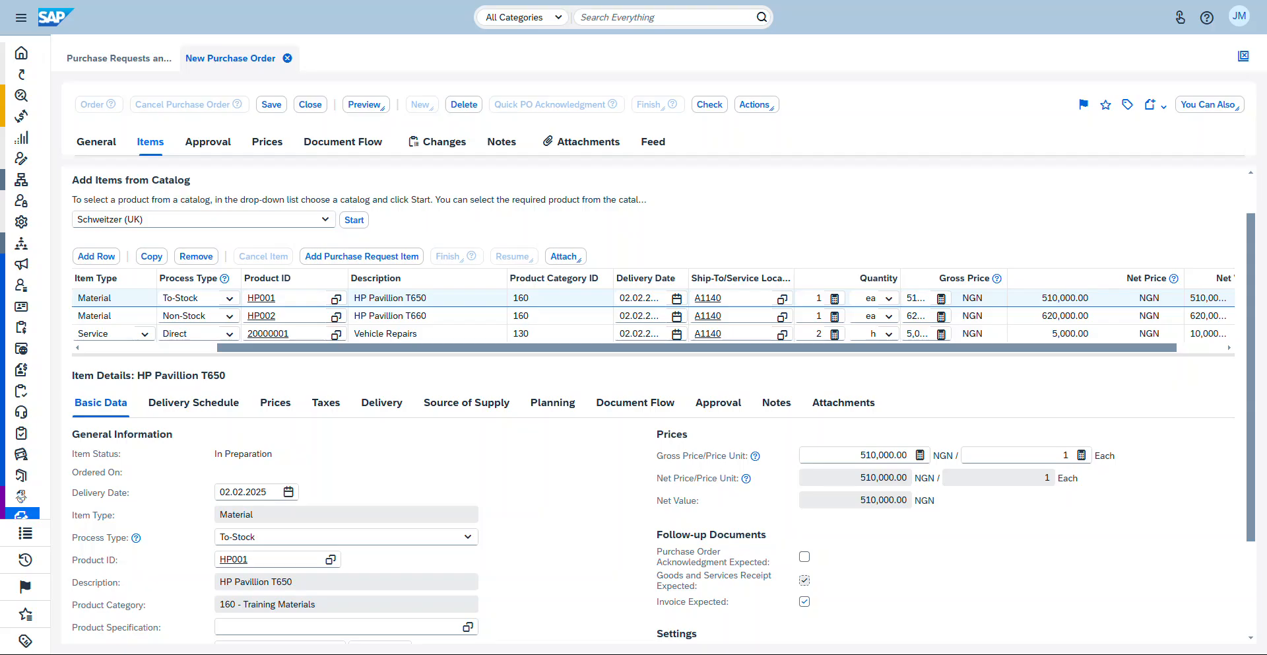
# Examine the HP Pavillion T650 item's basic data, delivery schedule and price components
pyautogui.scroll(-2, 663, 404)
pyautogui.scroll(2, 663, 405)
pyautogui.scroll(-2, 634, 330)
pyautogui.scroll(1, 663, 406)
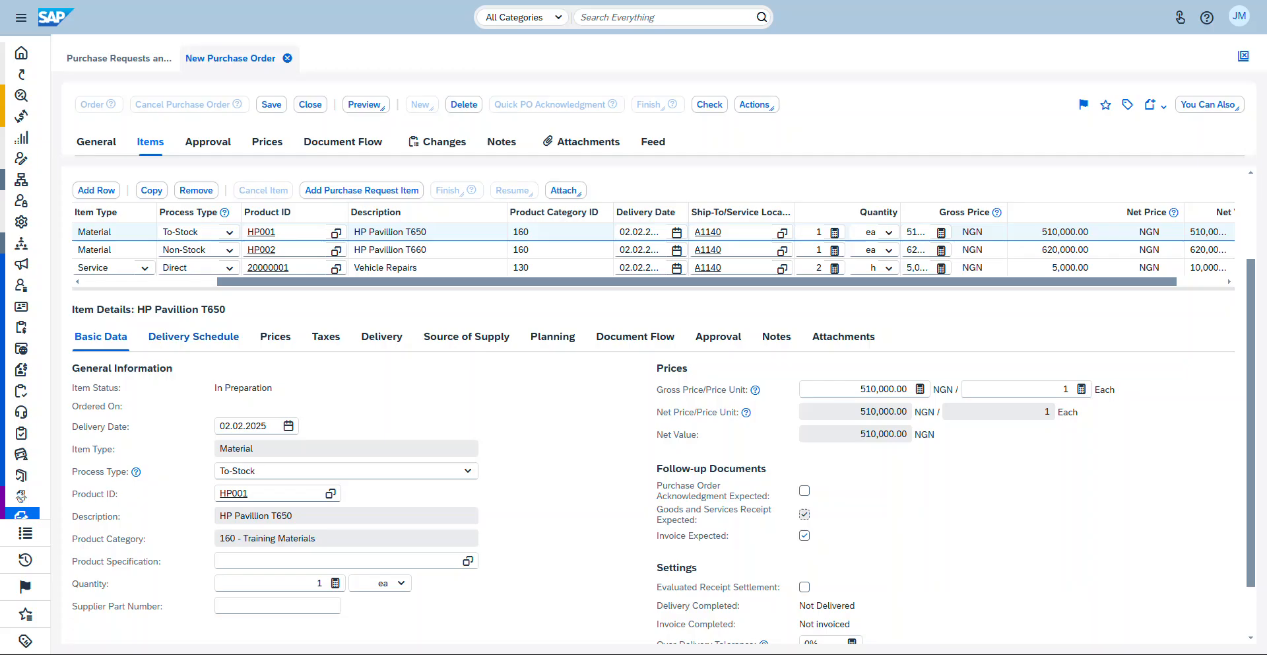
pyautogui.click(194, 335)
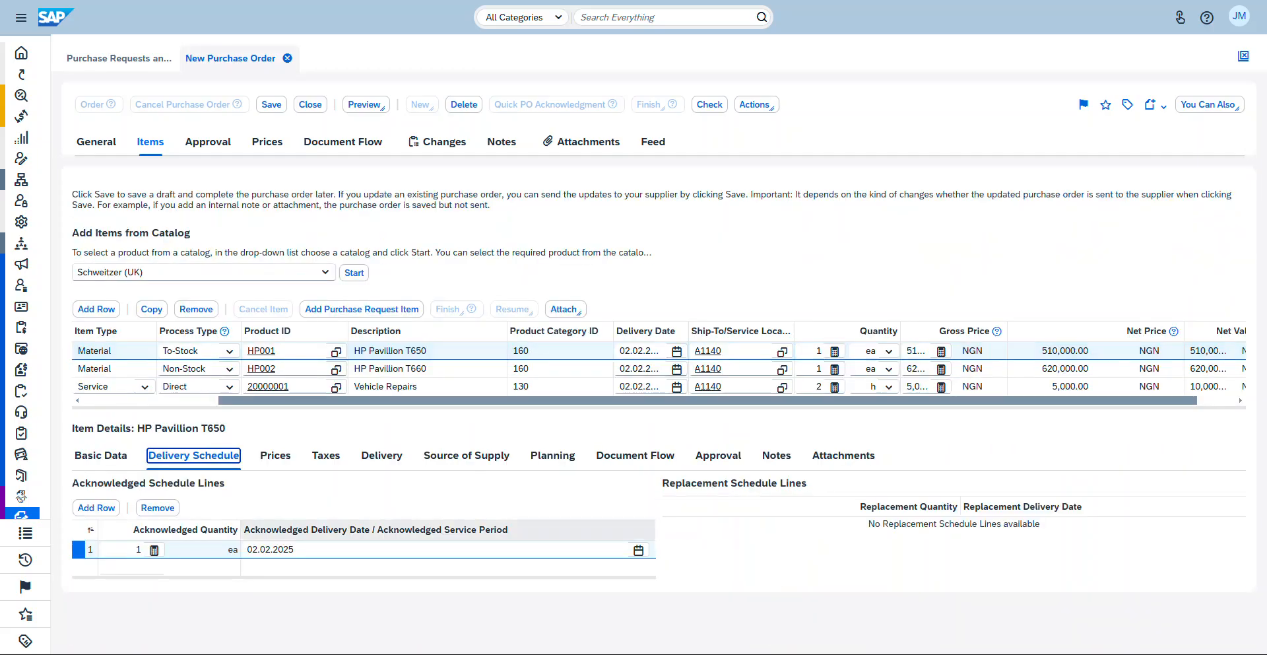
pyautogui.press('Right')
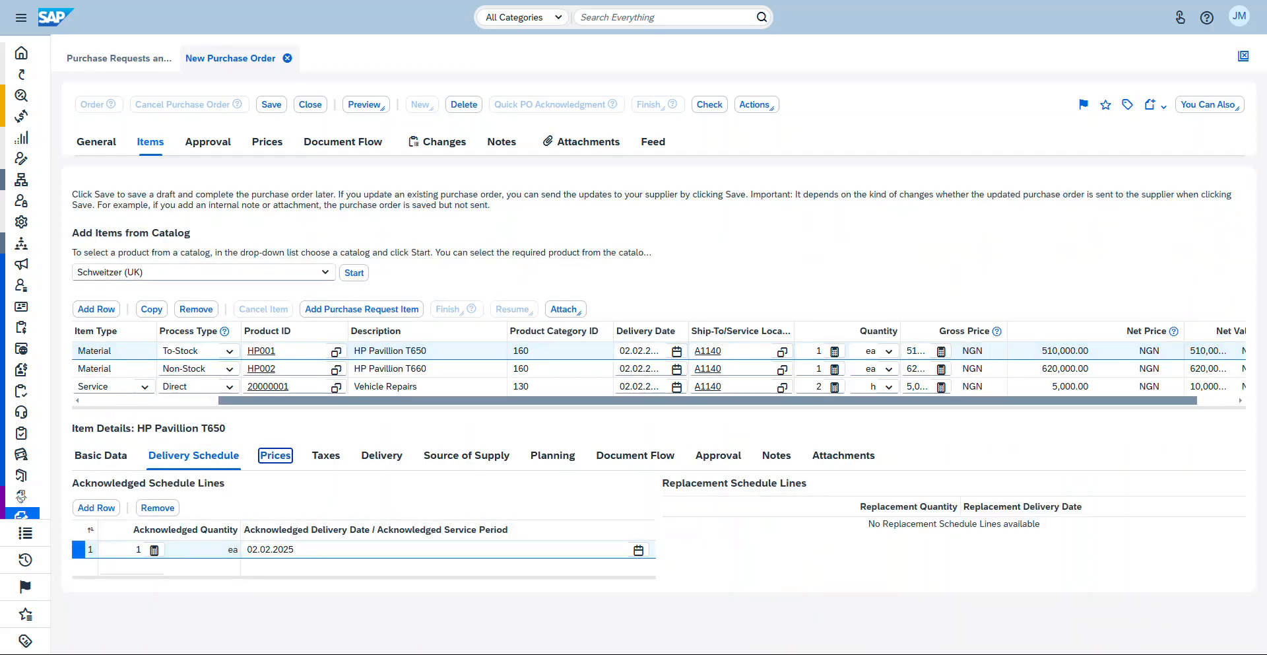
pyautogui.press('Return')
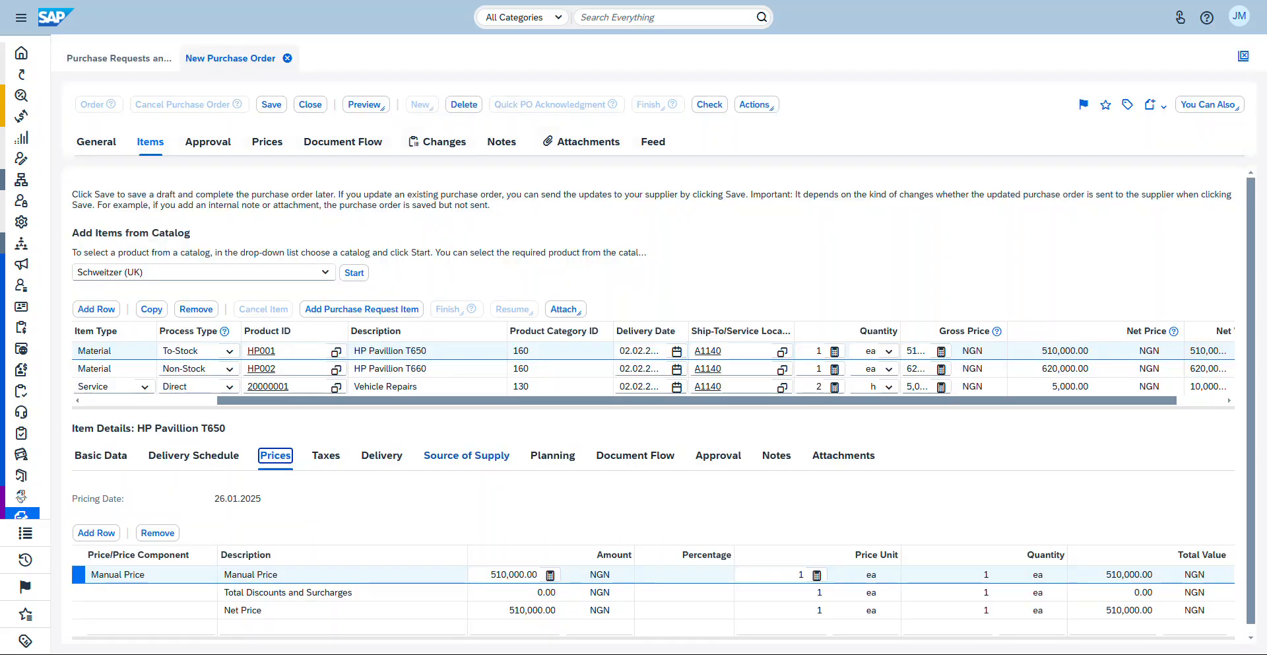
# Review the HP Pavillion T650 item's taxes, delivery, source of supply, planning and document flow details
pyautogui.press('Right')
pyautogui.press('Return')
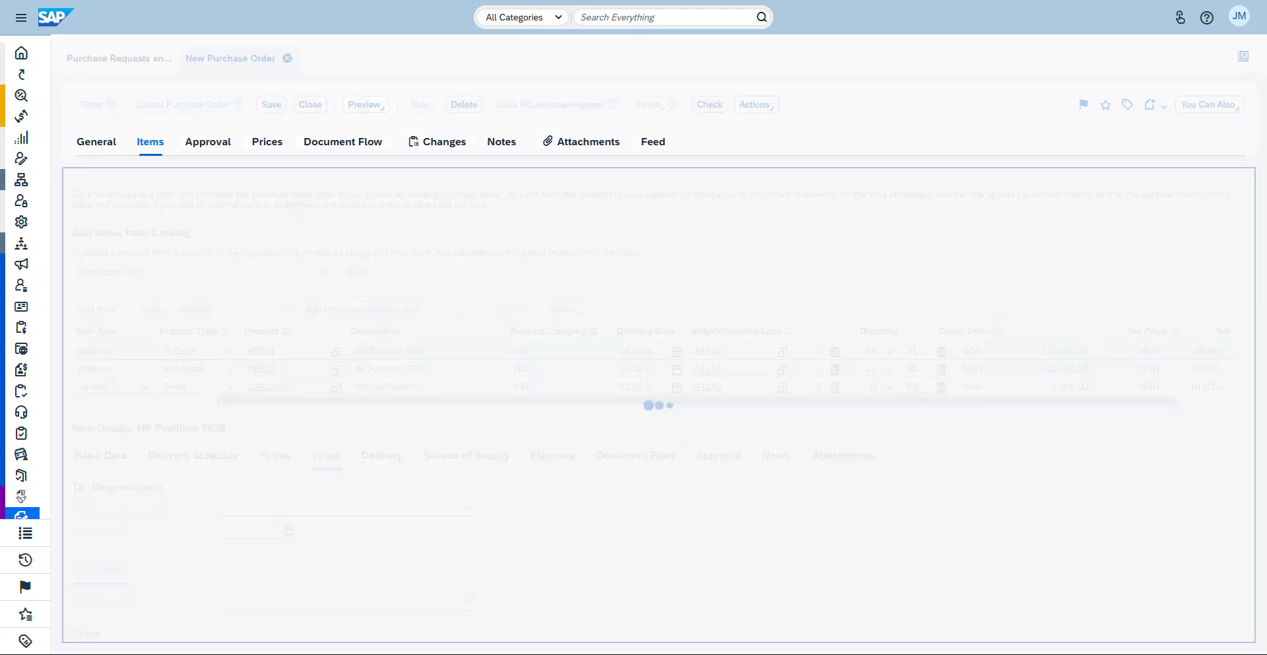
pyautogui.click(381, 456)
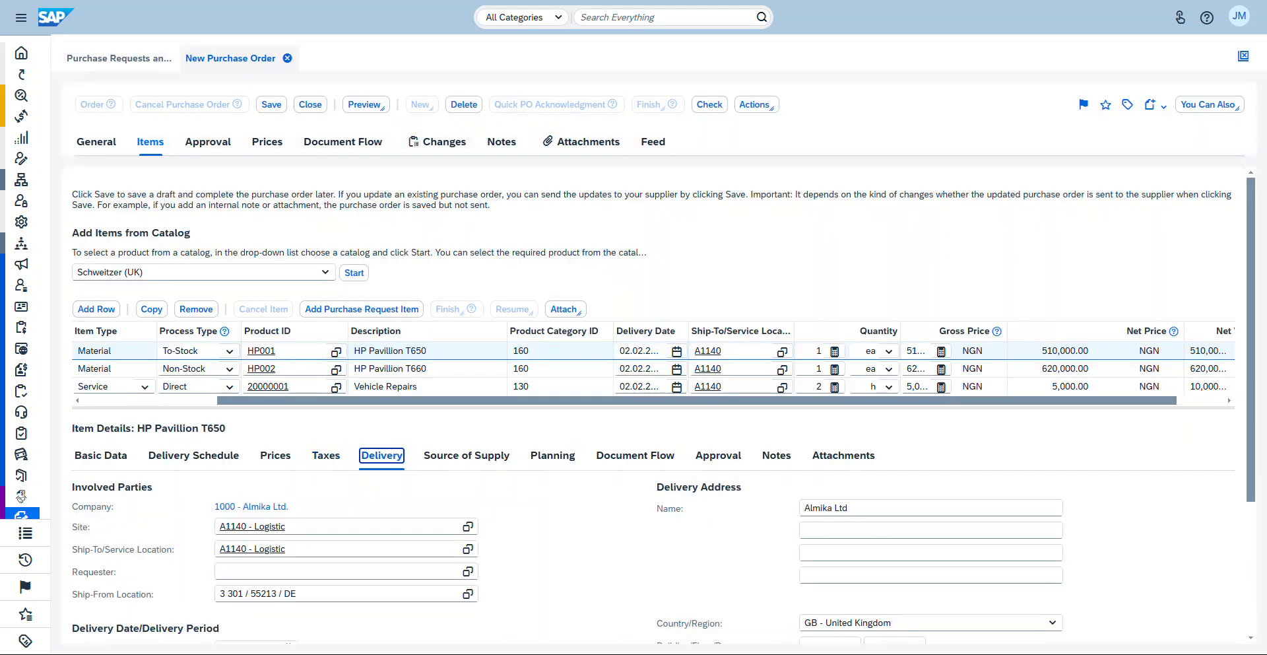
pyautogui.scroll(-2, 381, 456)
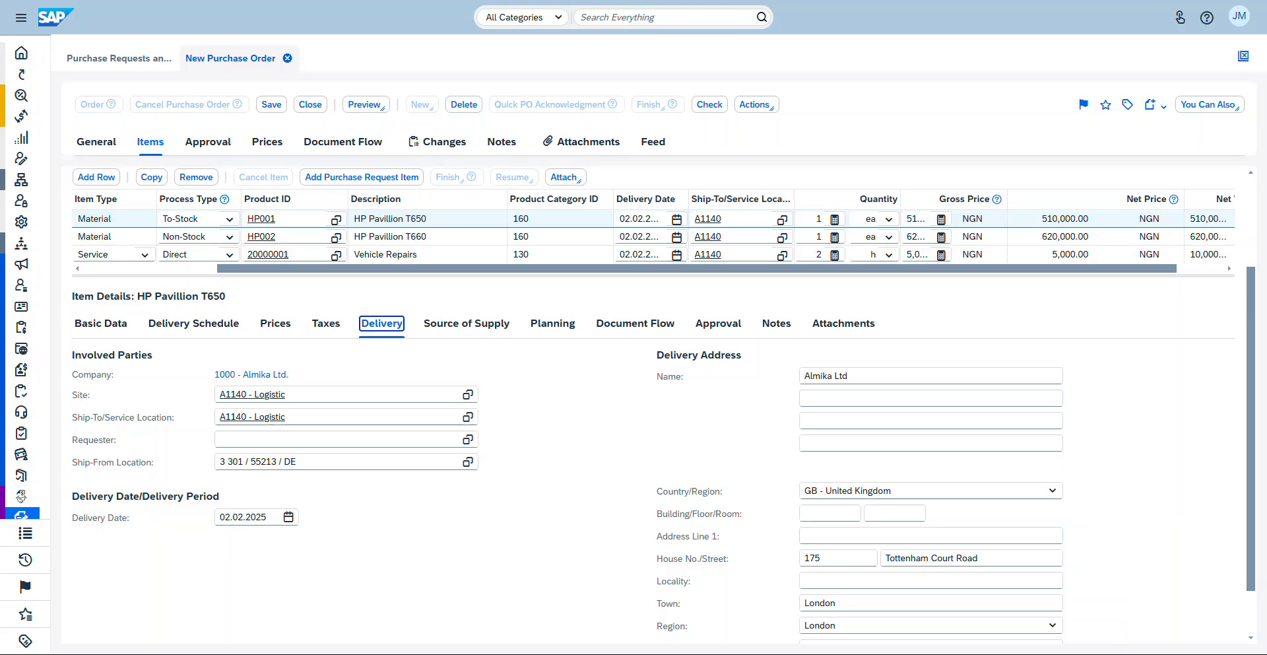
pyautogui.click(467, 324)
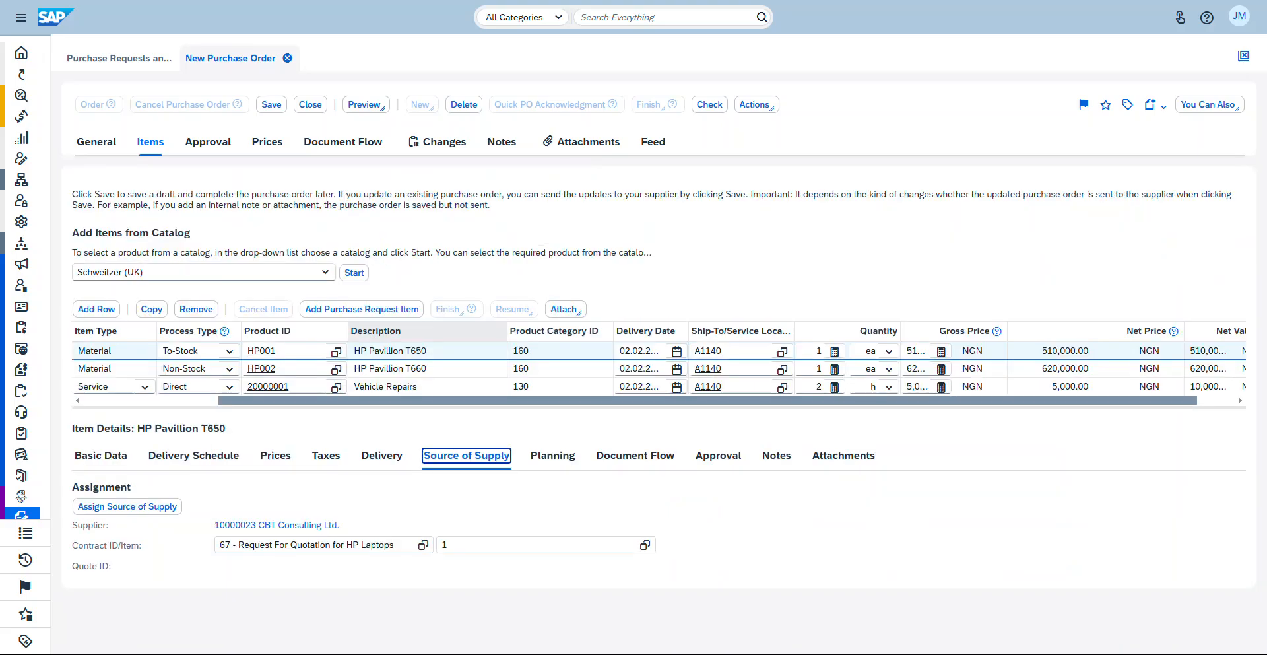
pyautogui.click(553, 456)
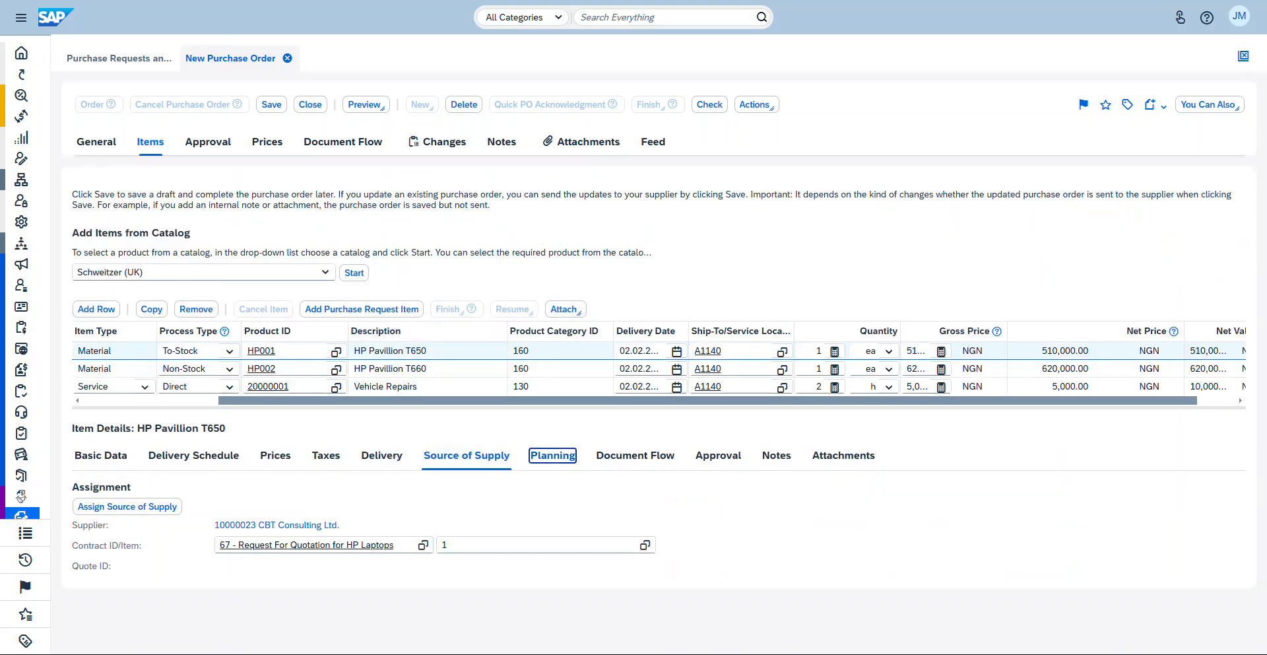
pyautogui.click(635, 455)
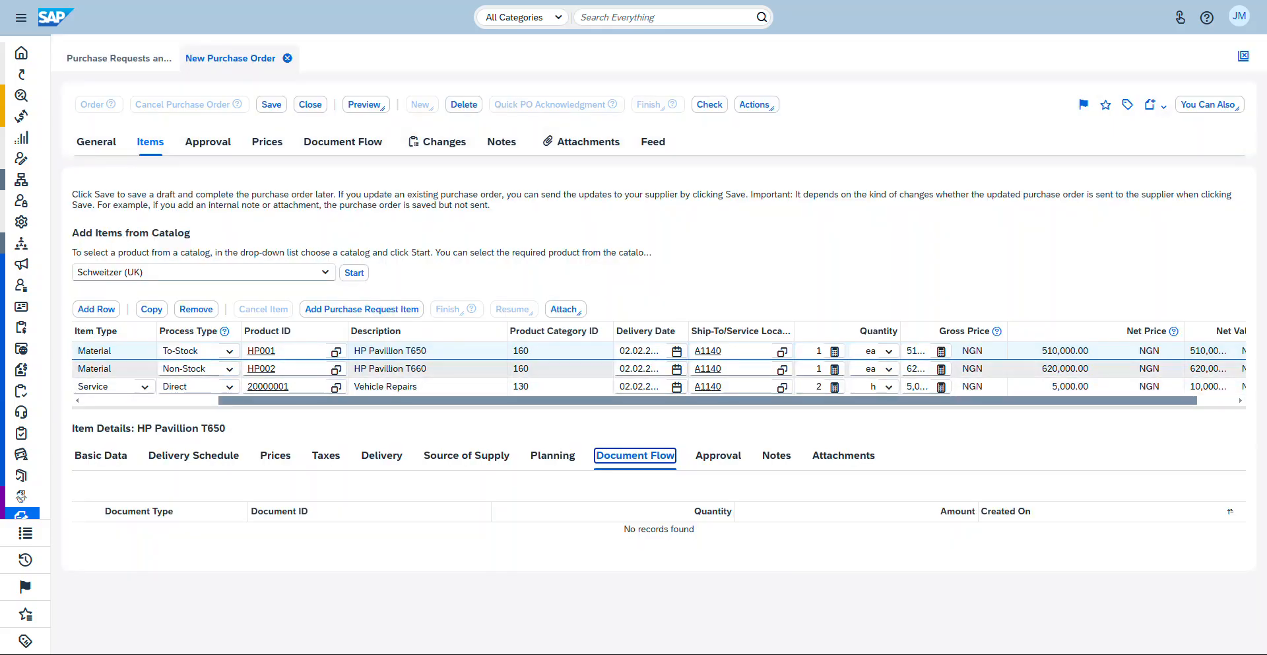
# Select the HP Pavillion T660 item and examine its basic data, including the follow-up documents and settings
pyautogui.click(96, 369)
pyautogui.click(96, 387)
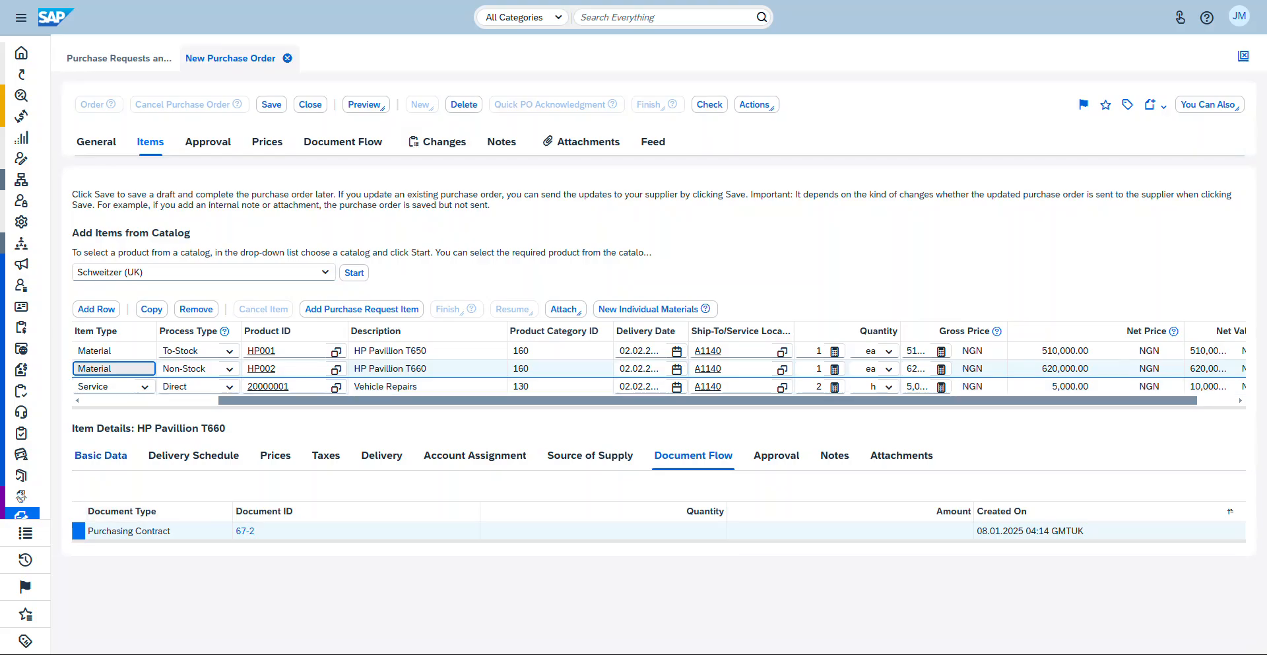
pyautogui.click(100, 454)
pyautogui.scroll(-3, 100, 455)
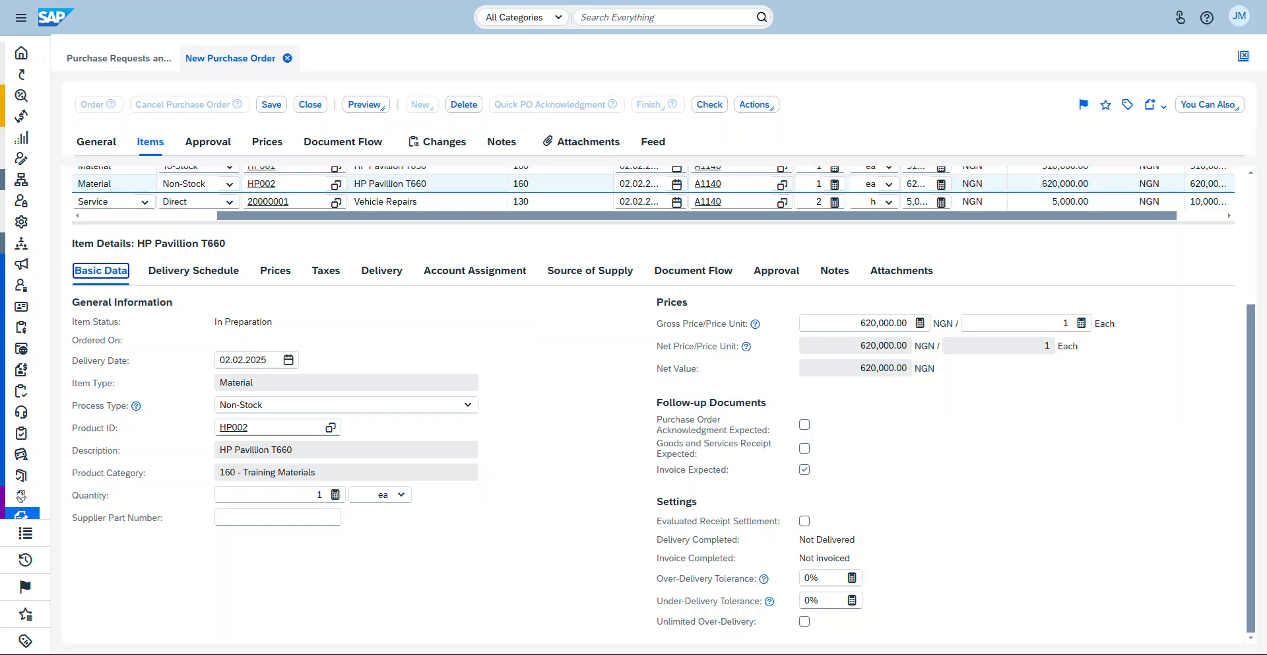
pyautogui.scroll(1, 659, 396)
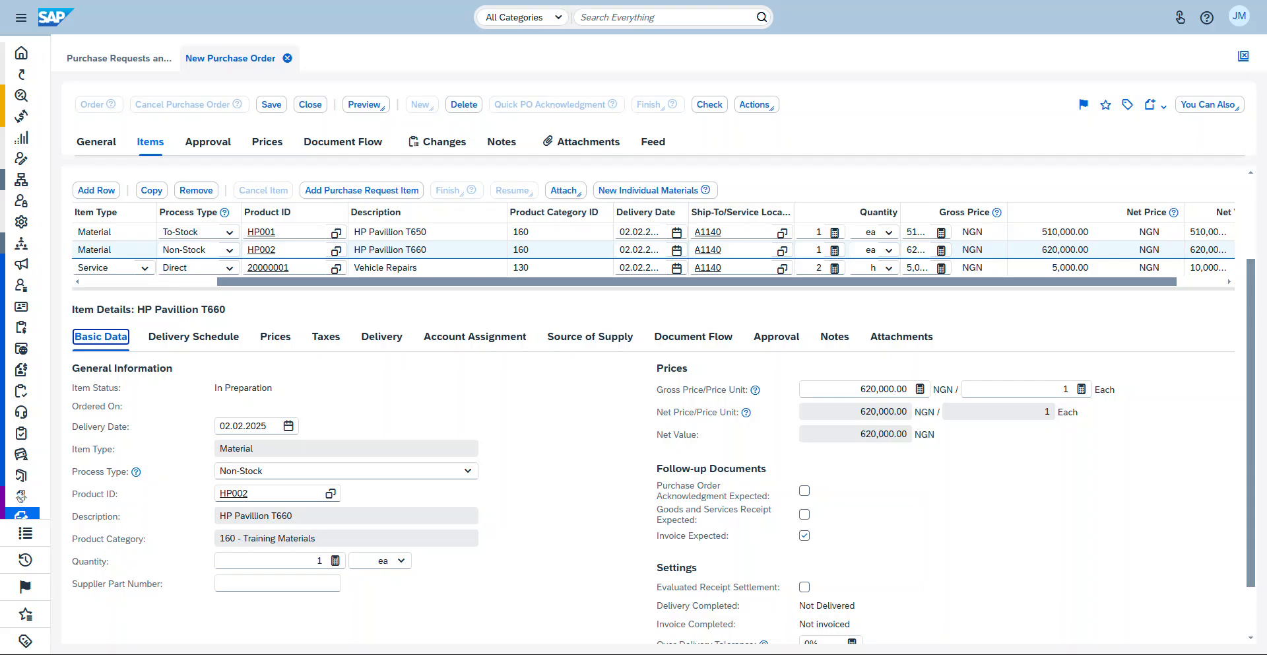
# Set the HP Pavillion T660 item's account assignment type to PRO - Project Task
pyautogui.click(474, 336)
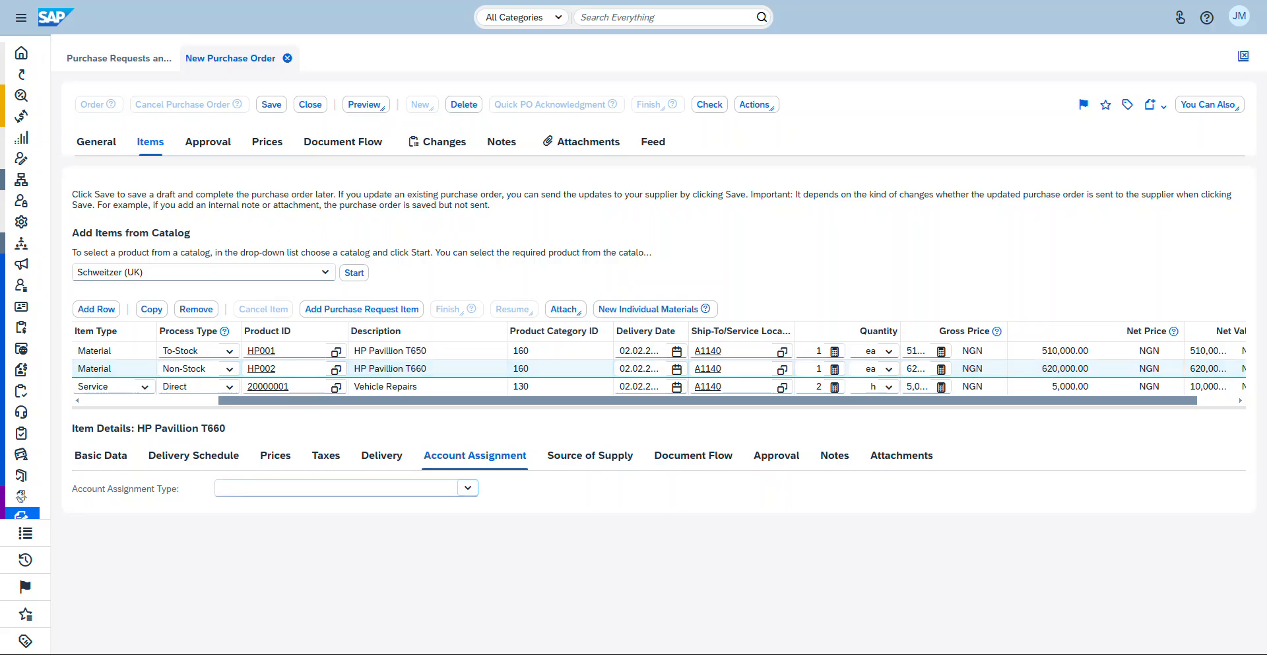
pyautogui.click(467, 487)
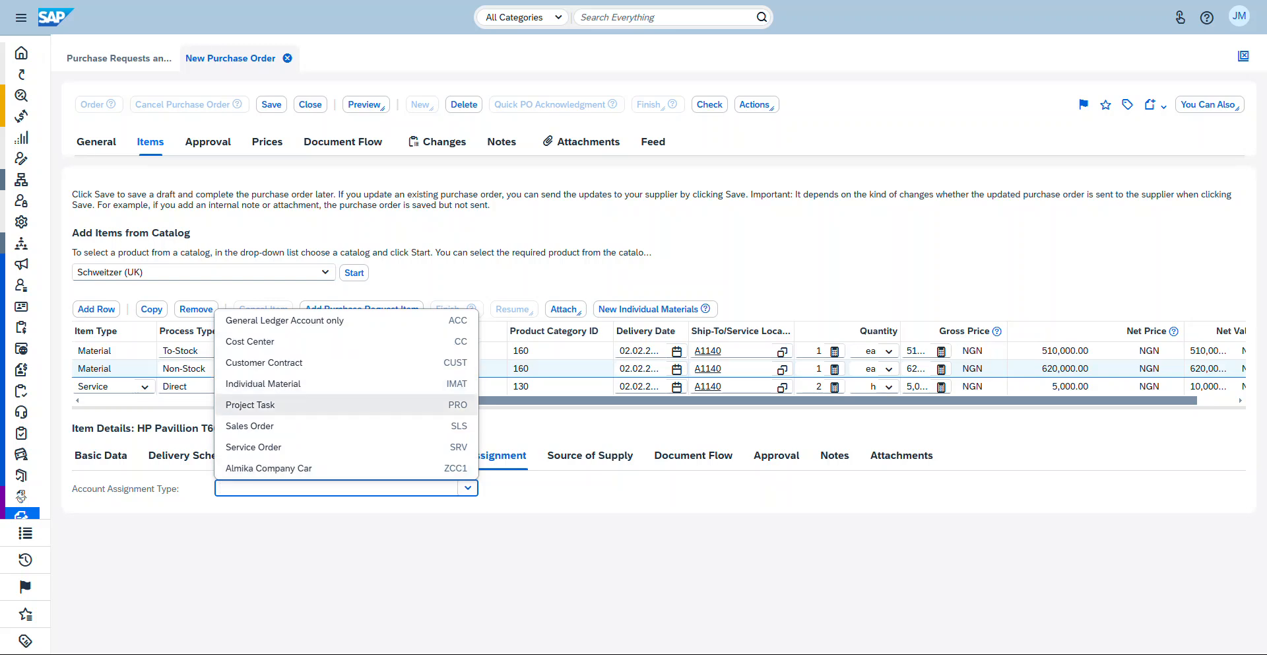
pyautogui.press('Return')
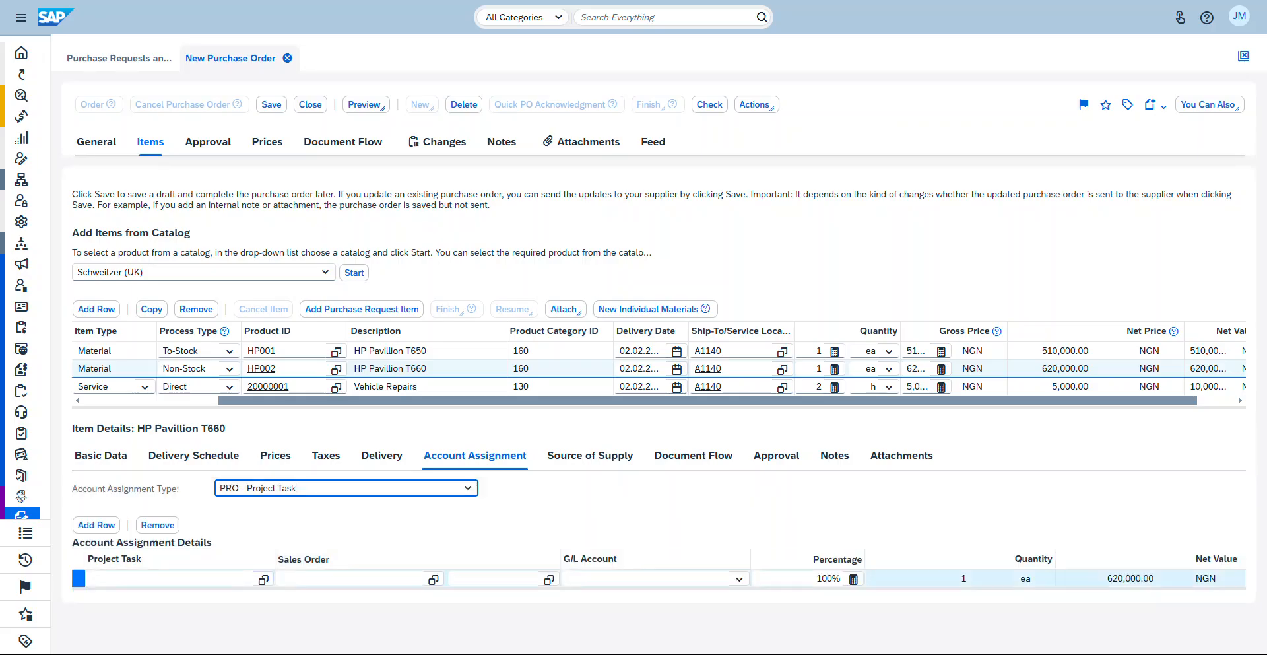
# Browse the project tasks available for the HP Pavillion T660 account assignment, and close the list without choosing one
pyautogui.click(169, 578)
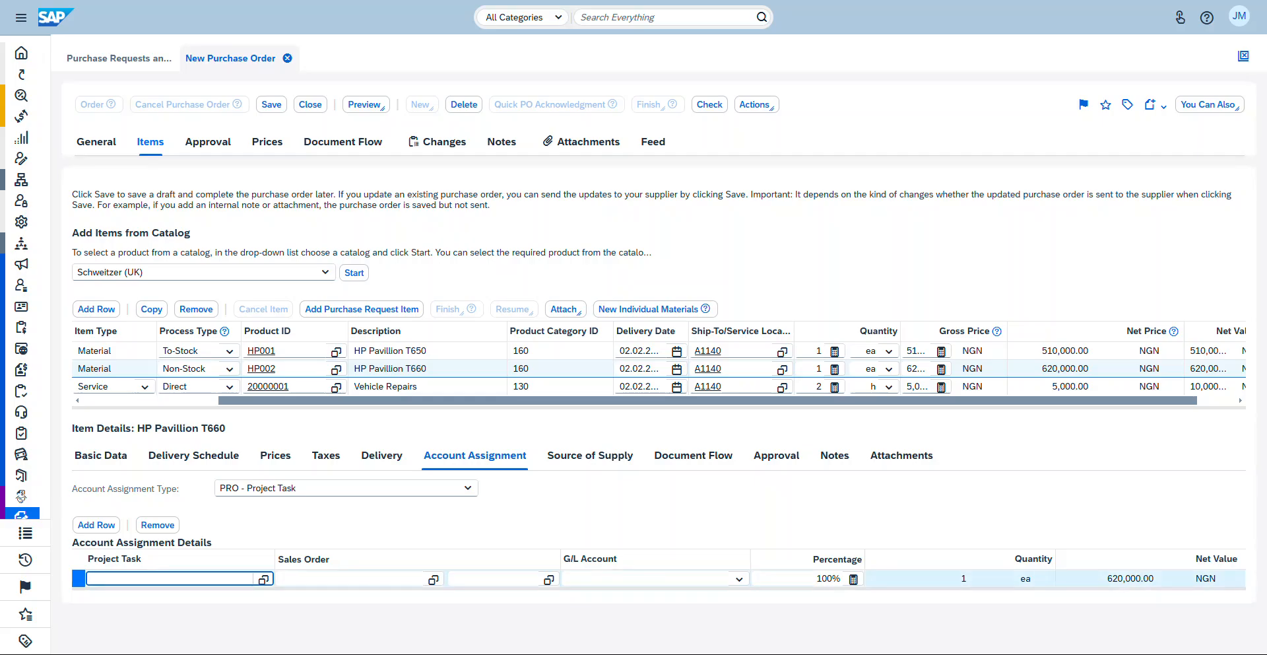
pyautogui.click(263, 579)
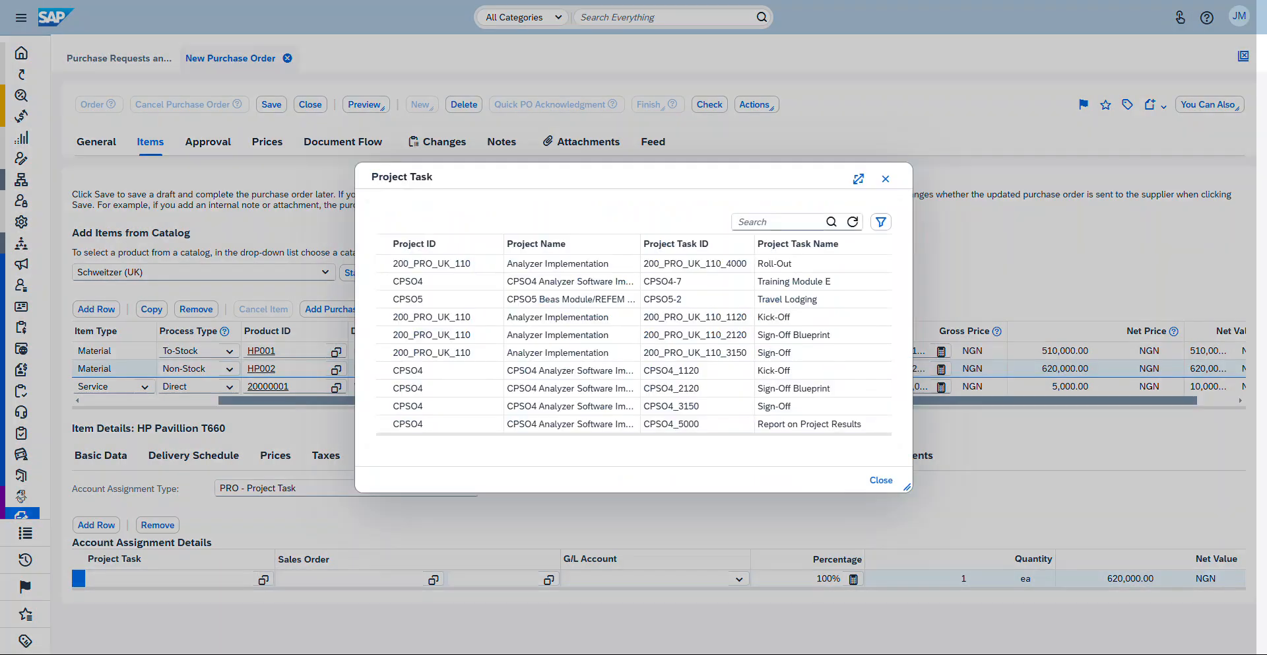
pyautogui.scroll(-3, 627, 335)
pyautogui.scroll(3, 627, 334)
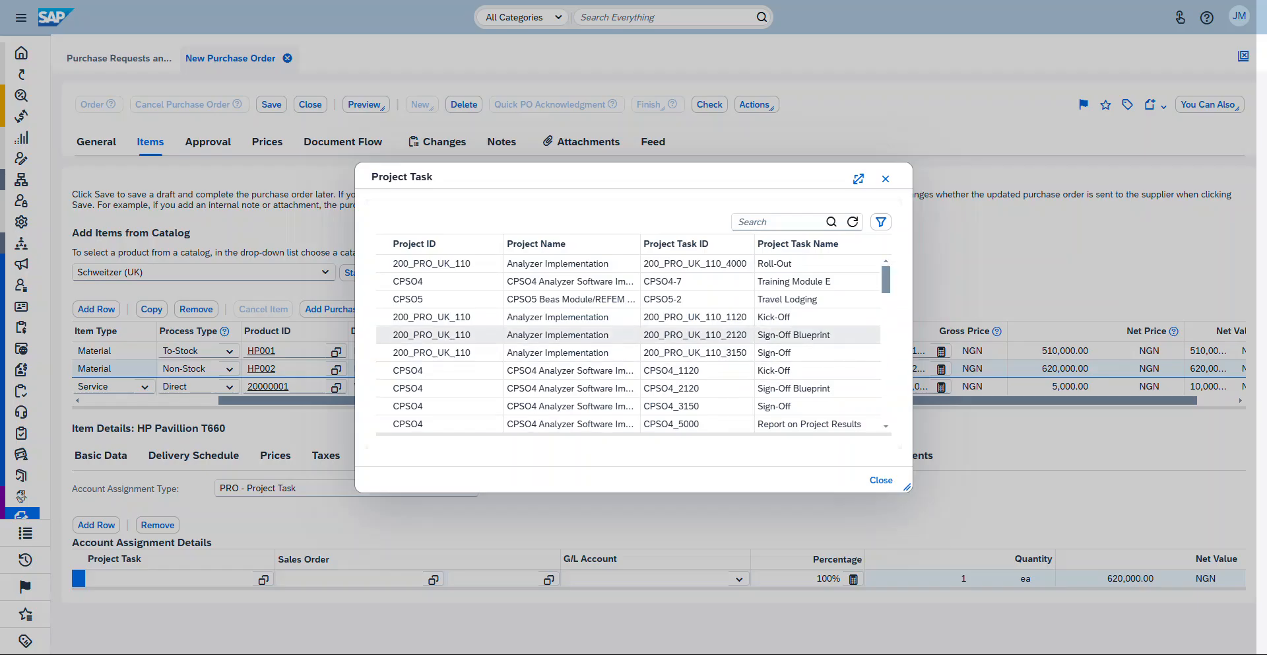
pyautogui.scroll(-5, 626, 335)
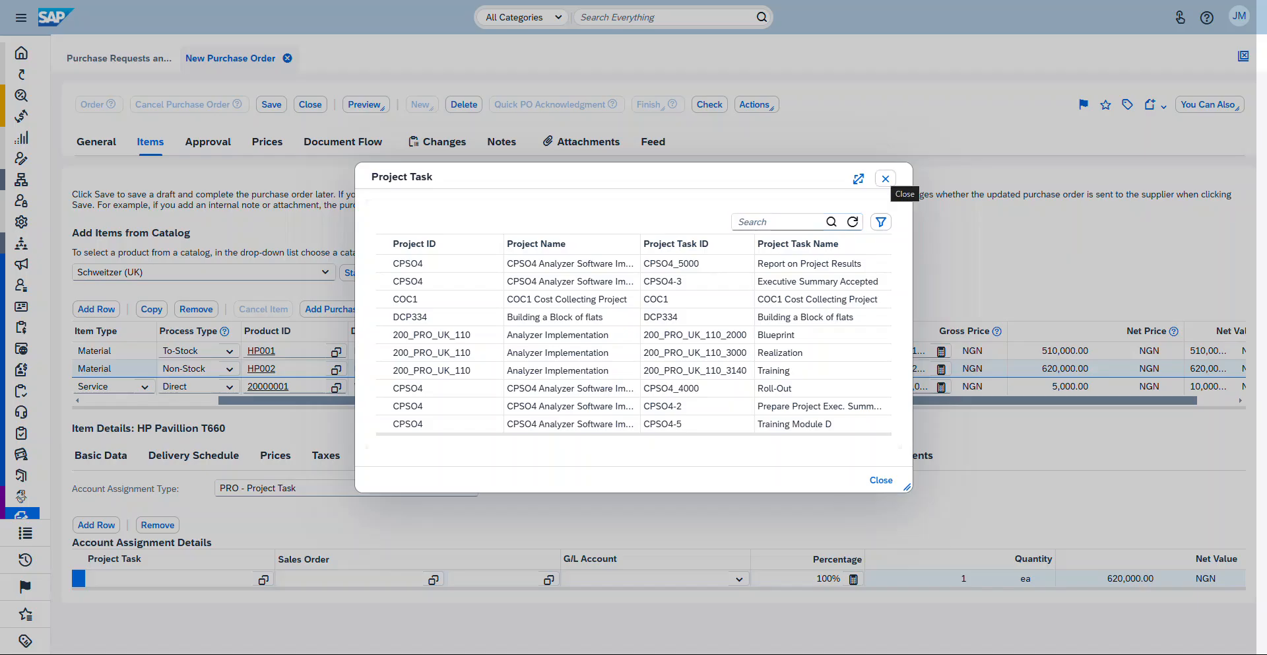
pyautogui.click(885, 178)
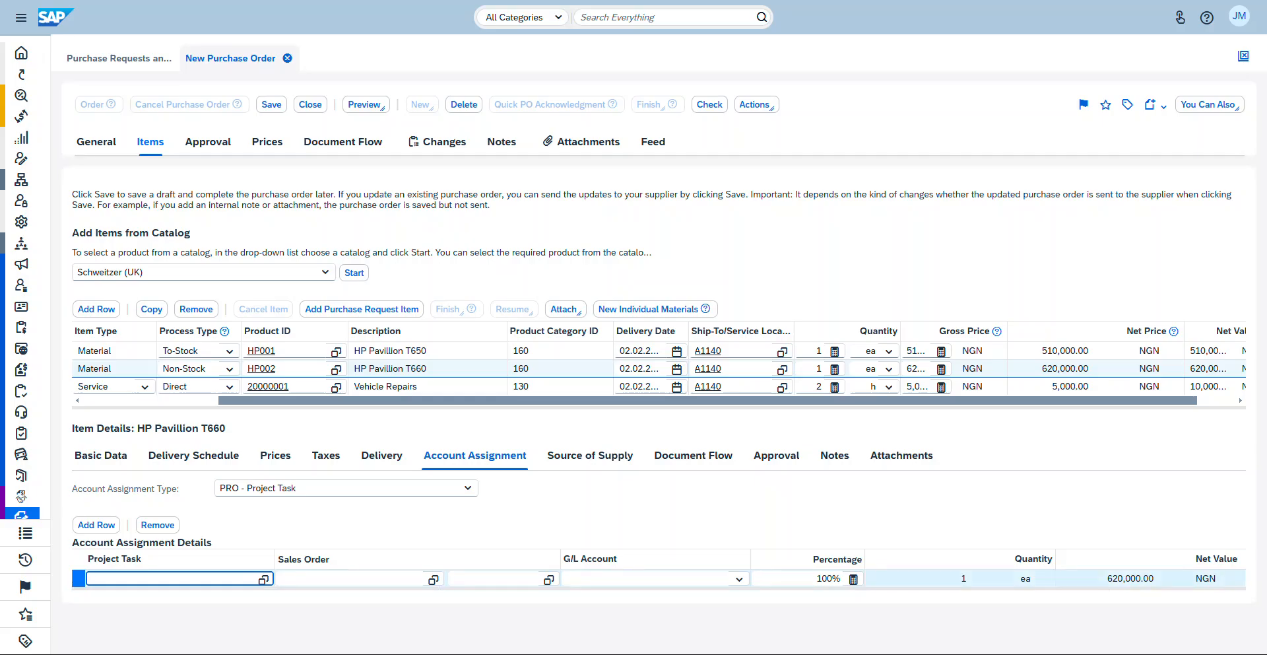
# Change the T660 item's account assignment type to ACC - General Ledger Account only and look through the available G/L accounts
pyautogui.click(468, 487)
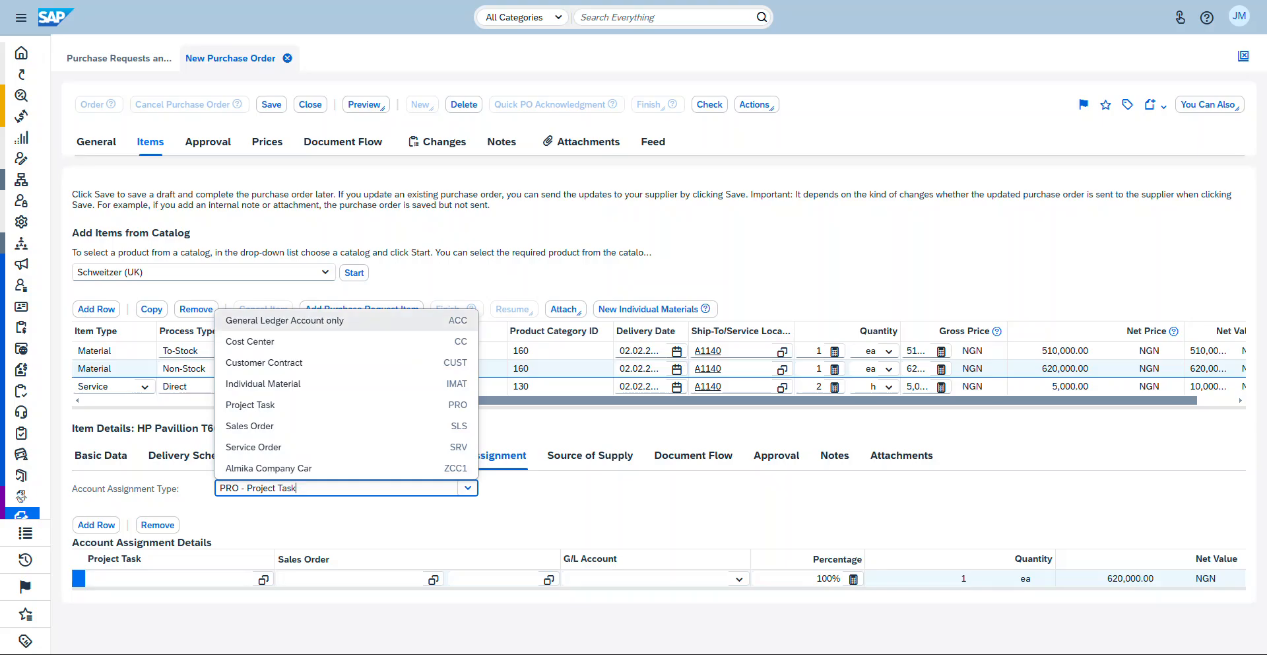
pyautogui.press('Return')
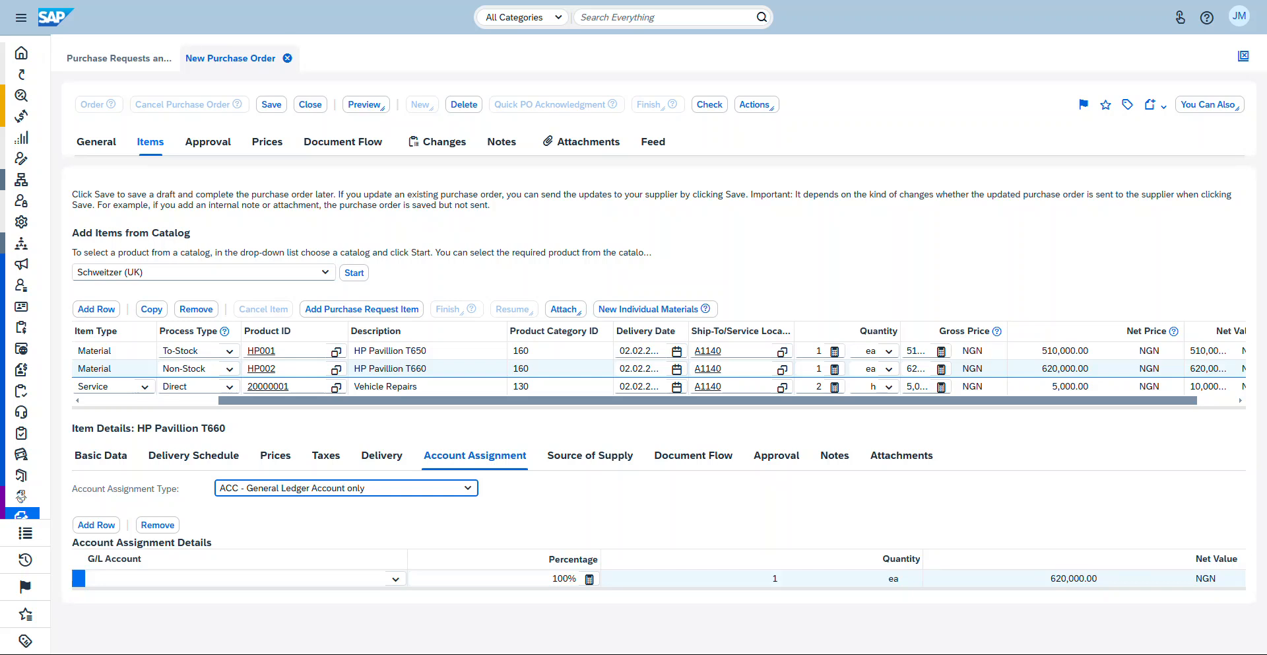
pyautogui.click(395, 579)
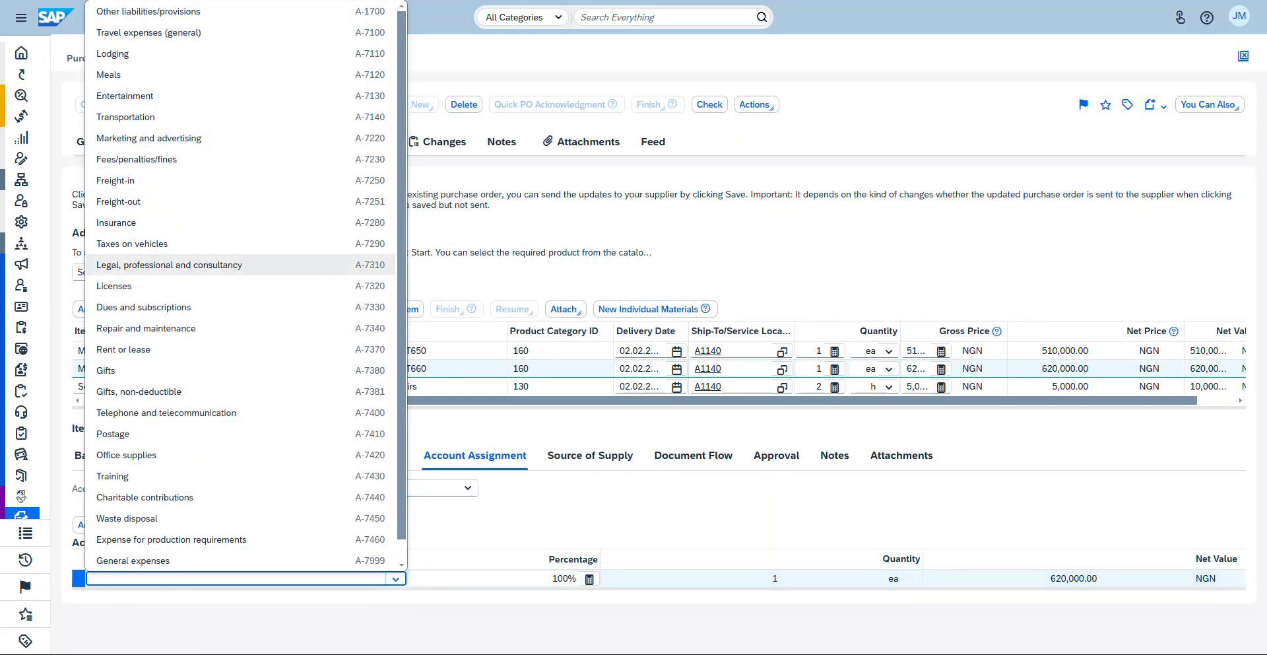
pyautogui.scroll(-1, 241, 243)
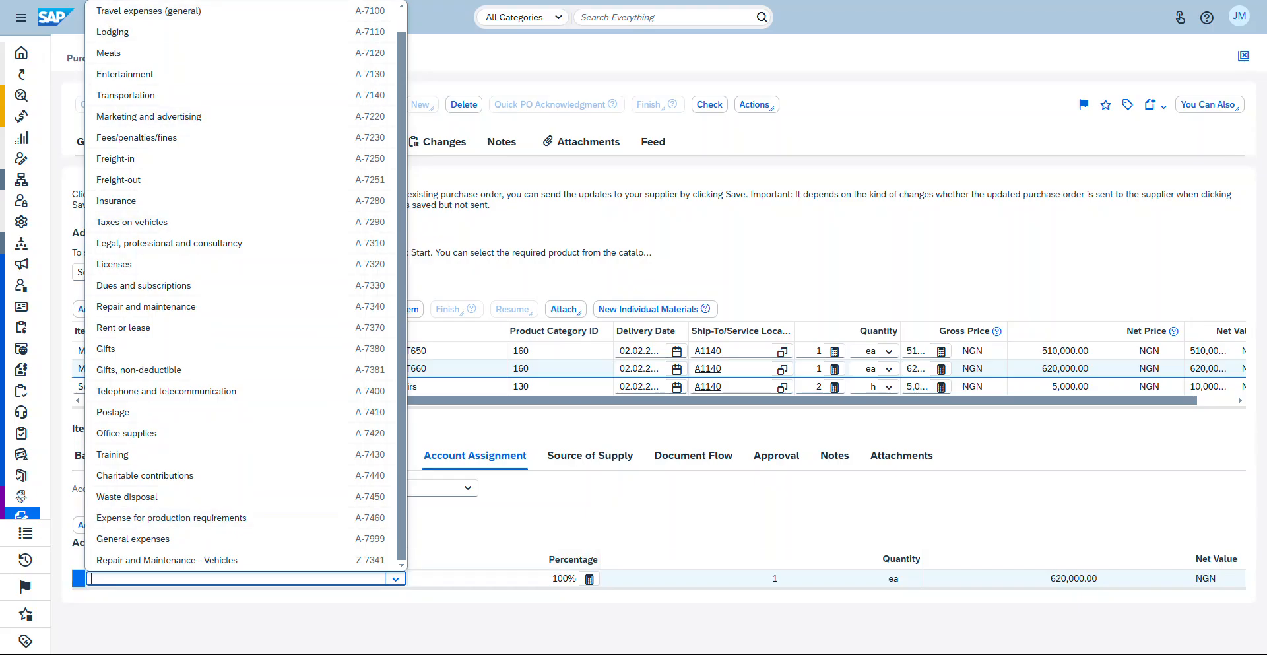
pyautogui.press('Escape')
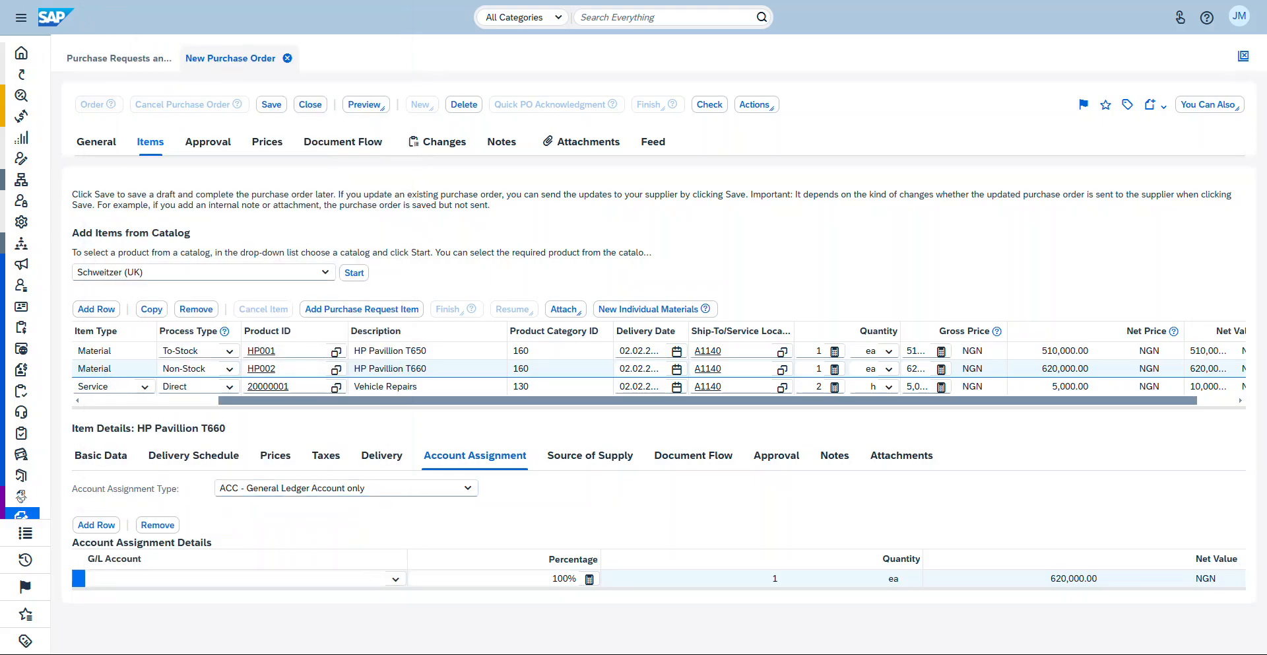
# Assign the HP Pavillion T660 item to cost center A1110 - Finance with G/L account A-7999 - General expenses, using assignment type CC - Cost Center
pyautogui.click(467, 488)
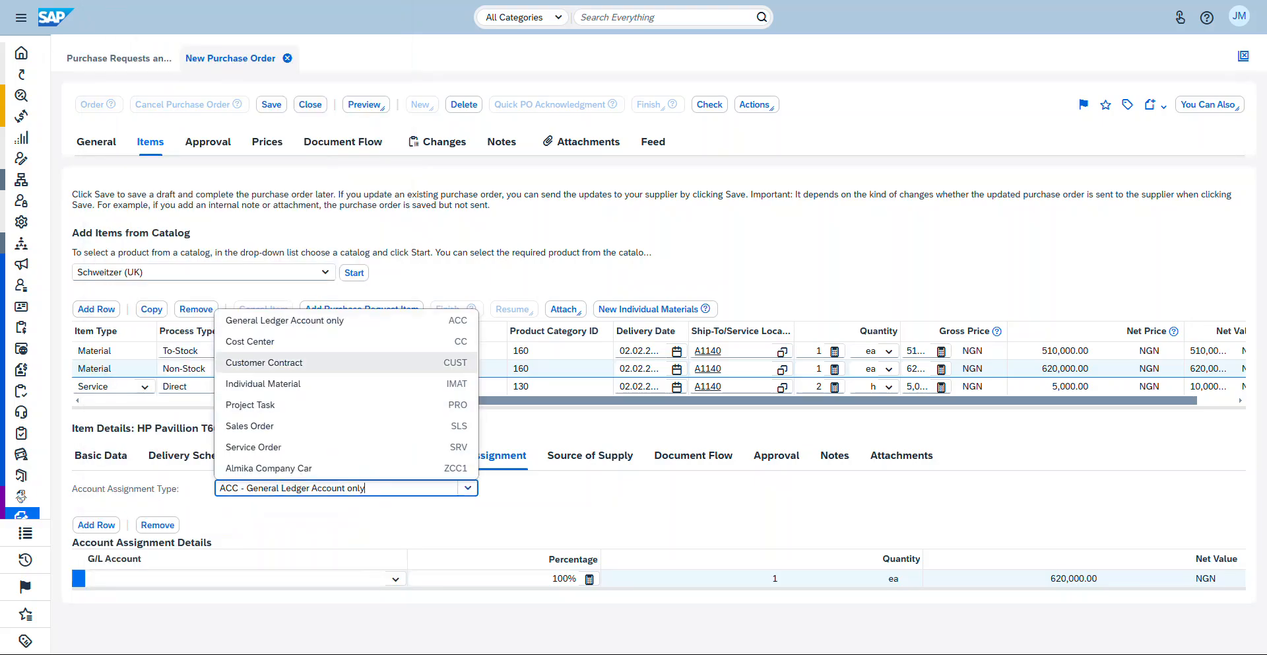
pyautogui.click(264, 341)
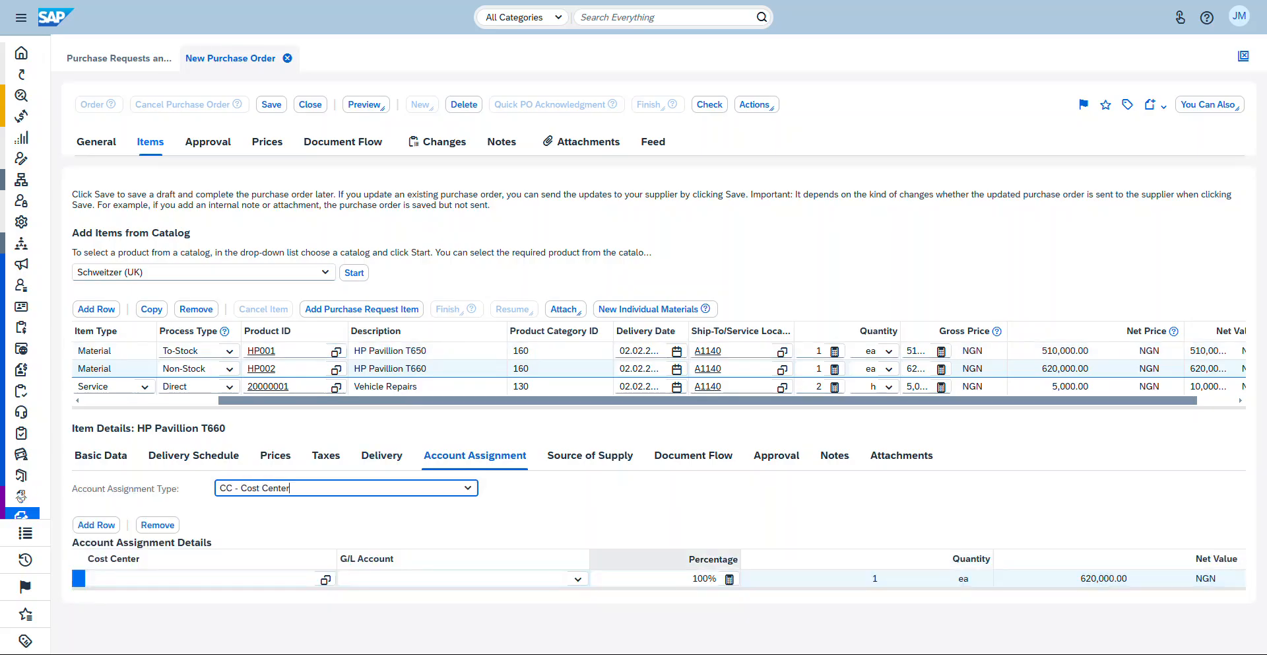
pyautogui.click(325, 579)
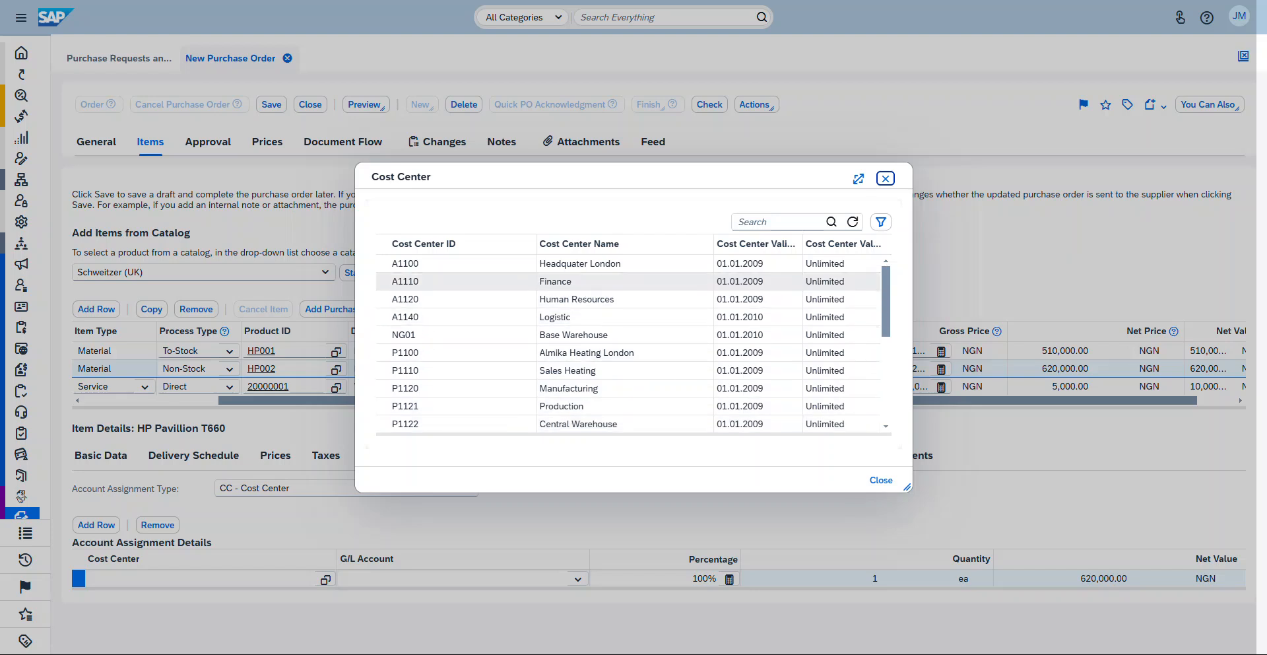
pyautogui.click(572, 282)
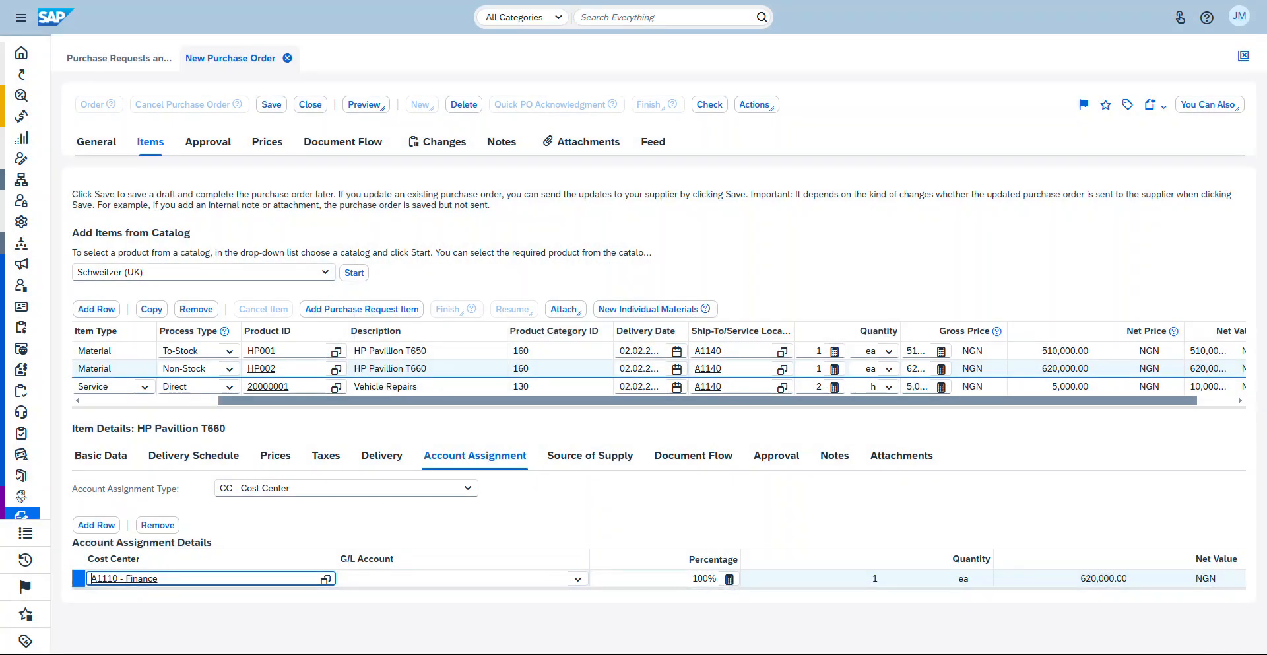
pyautogui.click(578, 578)
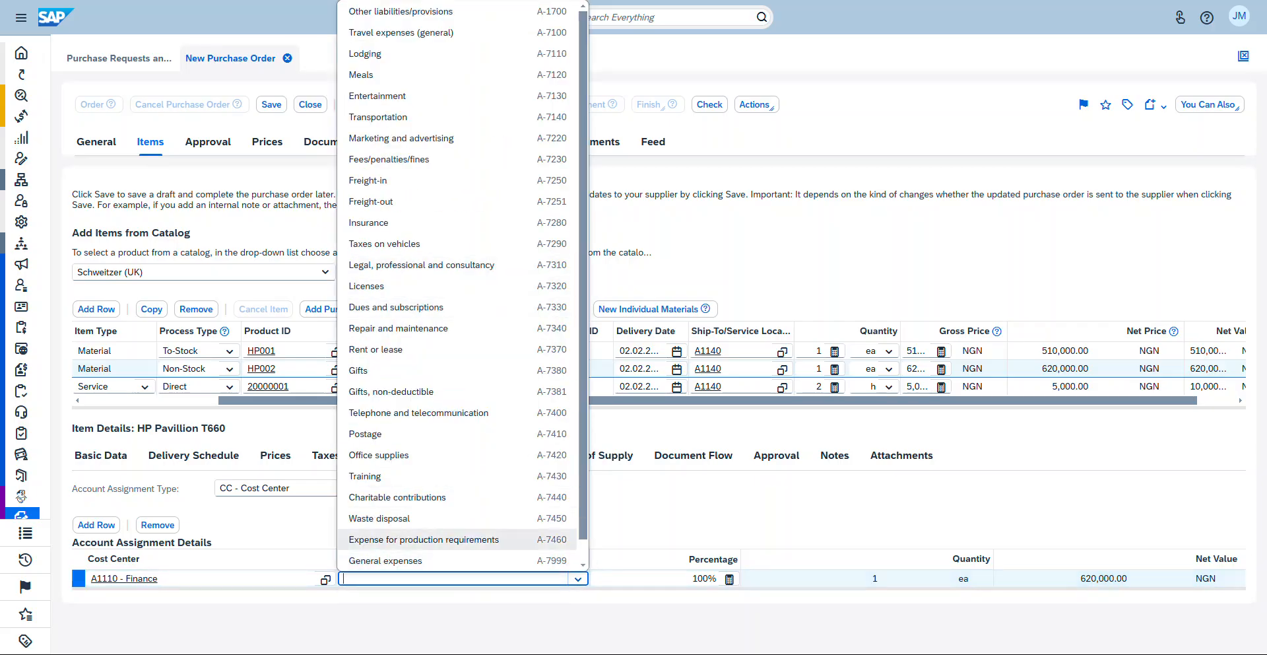
pyautogui.scroll(-1, 455, 521)
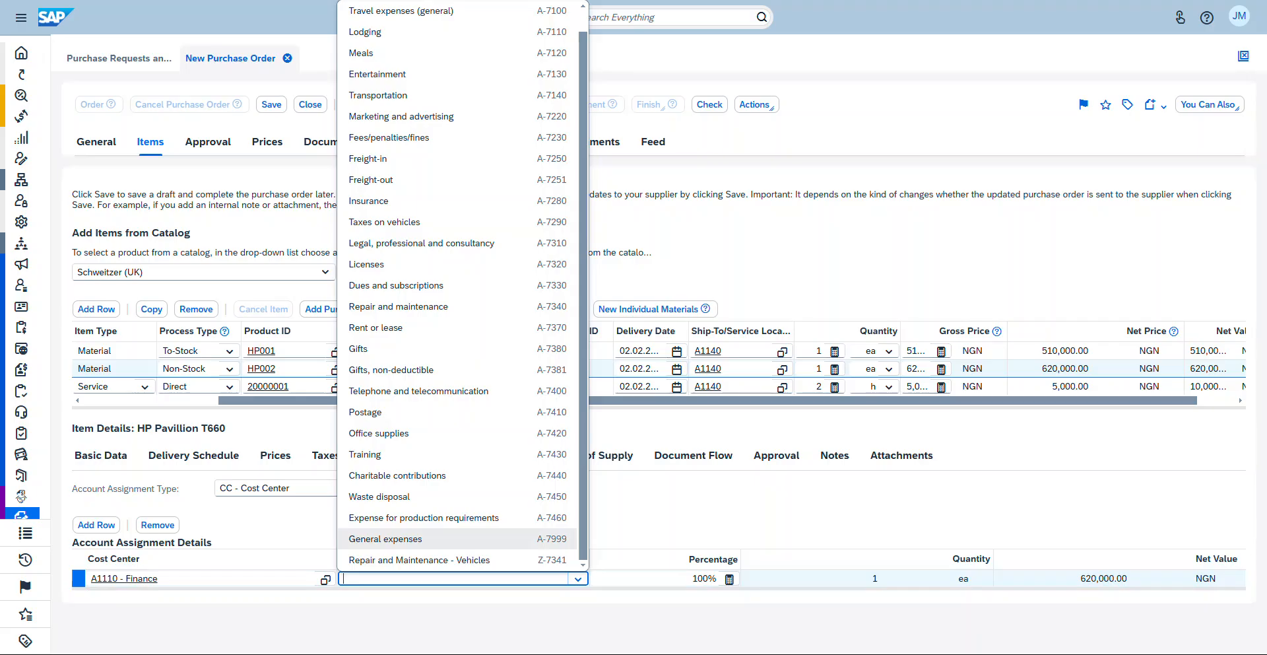
pyautogui.click(396, 538)
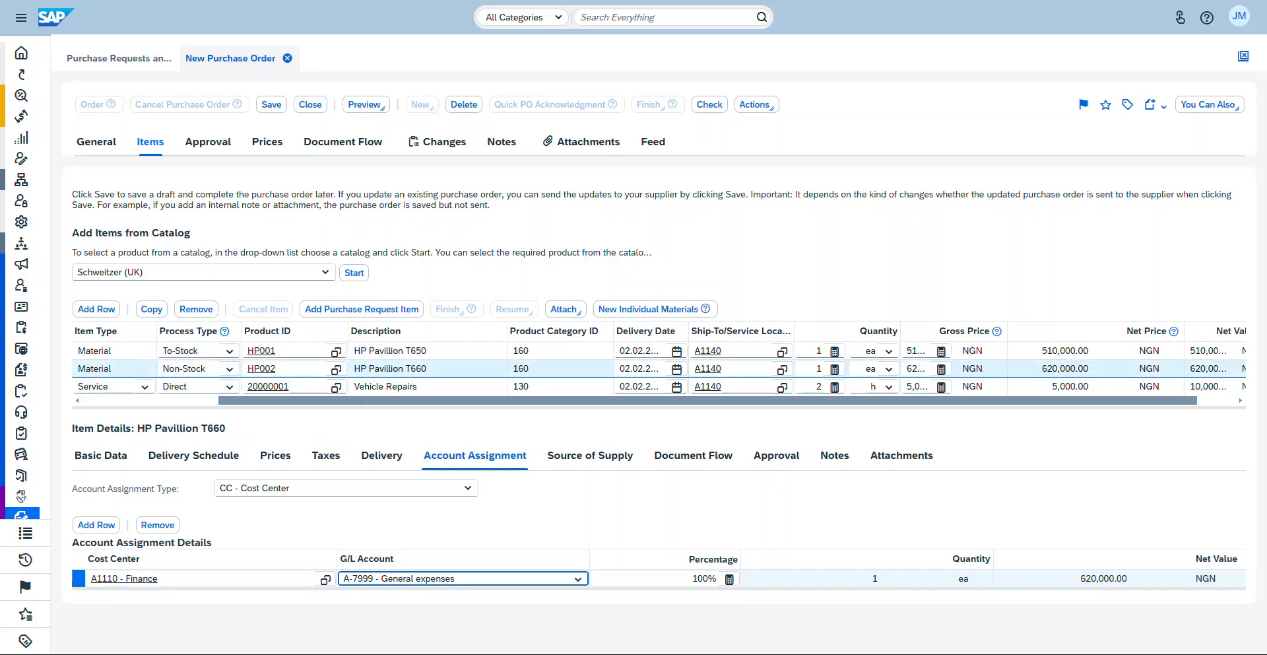
# Set the Vehicle Repairs item's account assignment type to CC - Cost Center, with cost center A1110 - Finance and a G/L account
pyautogui.click(80, 386)
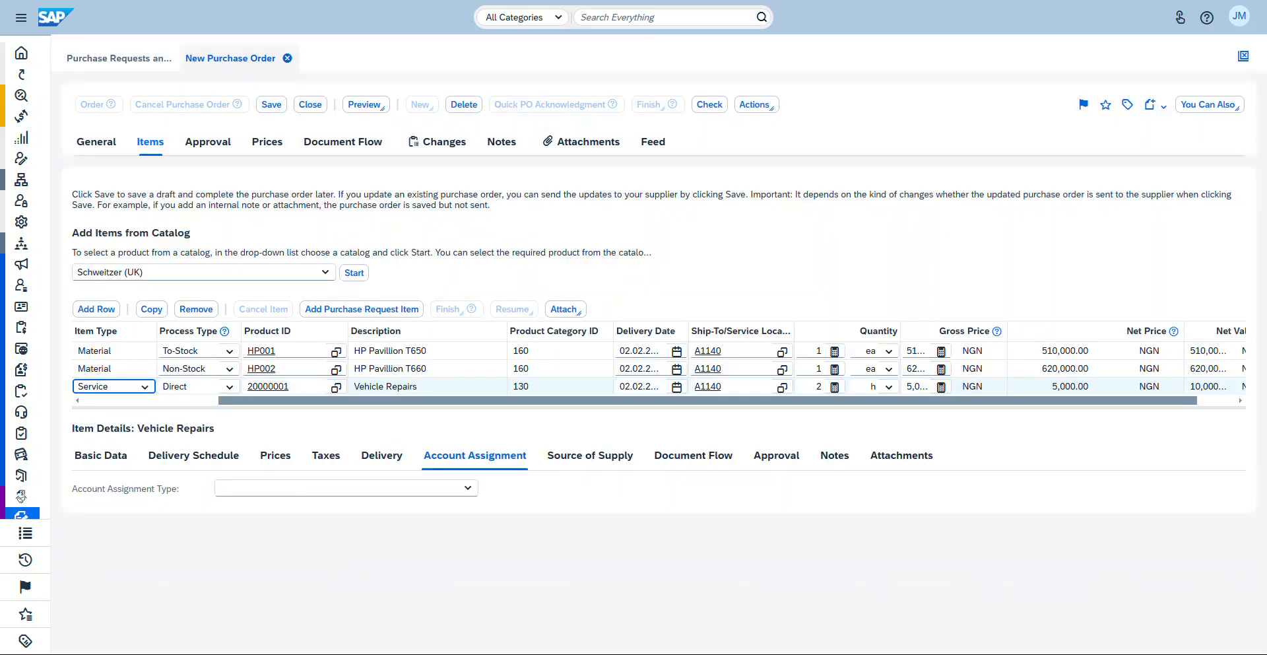
pyautogui.click(468, 487)
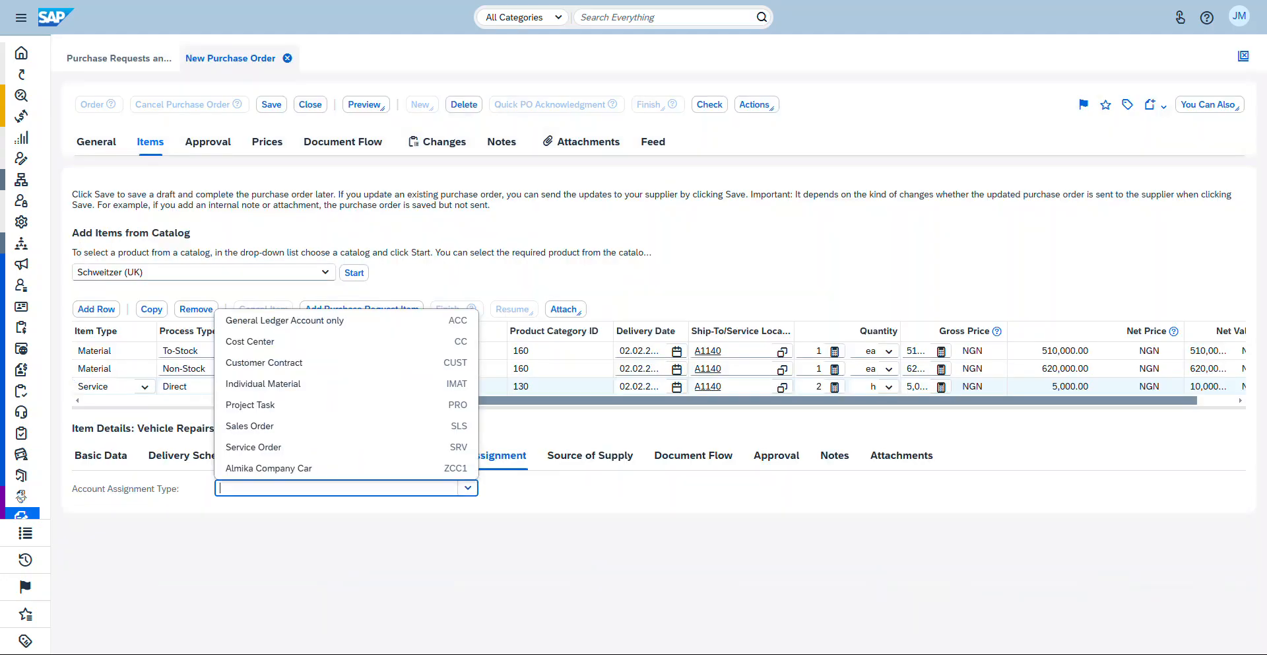
pyautogui.click(250, 341)
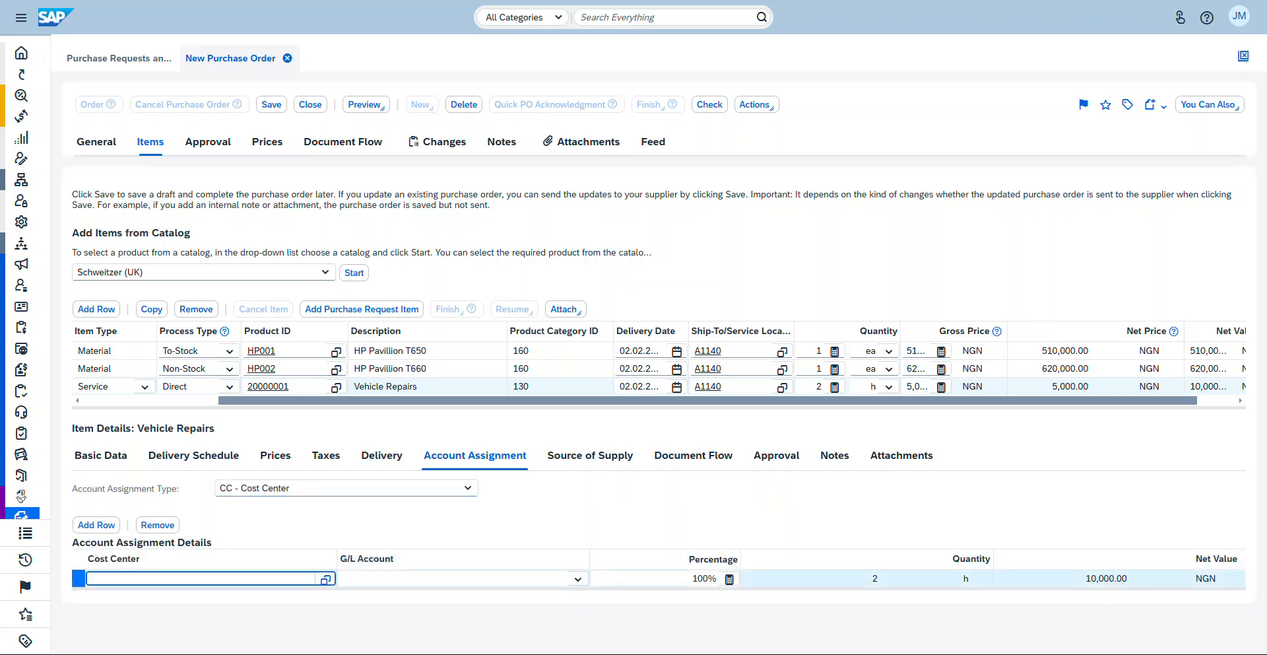
pyautogui.click(326, 579)
pyautogui.click(422, 282)
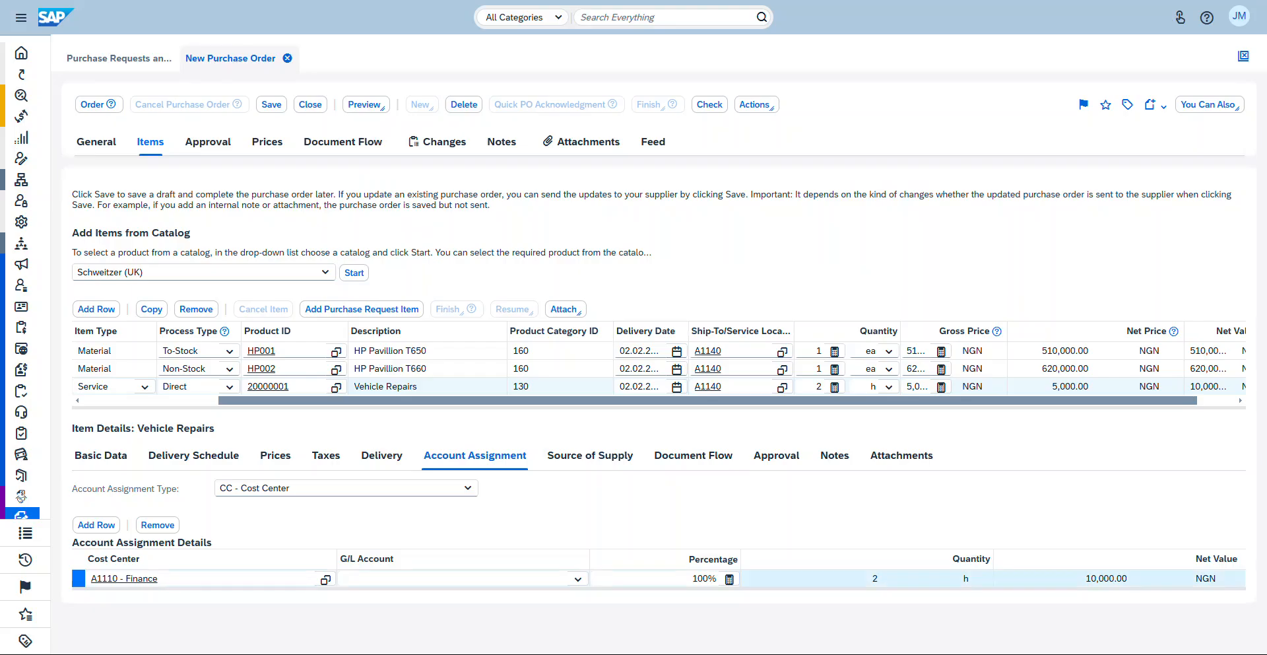
pyautogui.click(578, 578)
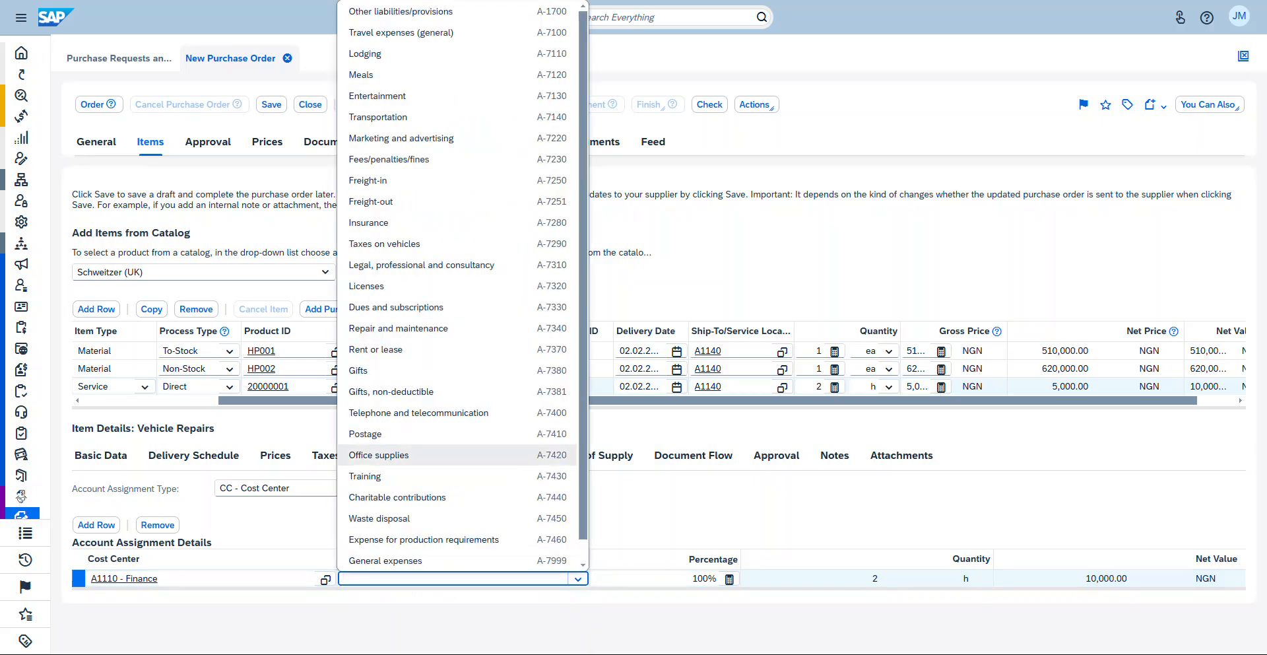
pyautogui.click(422, 561)
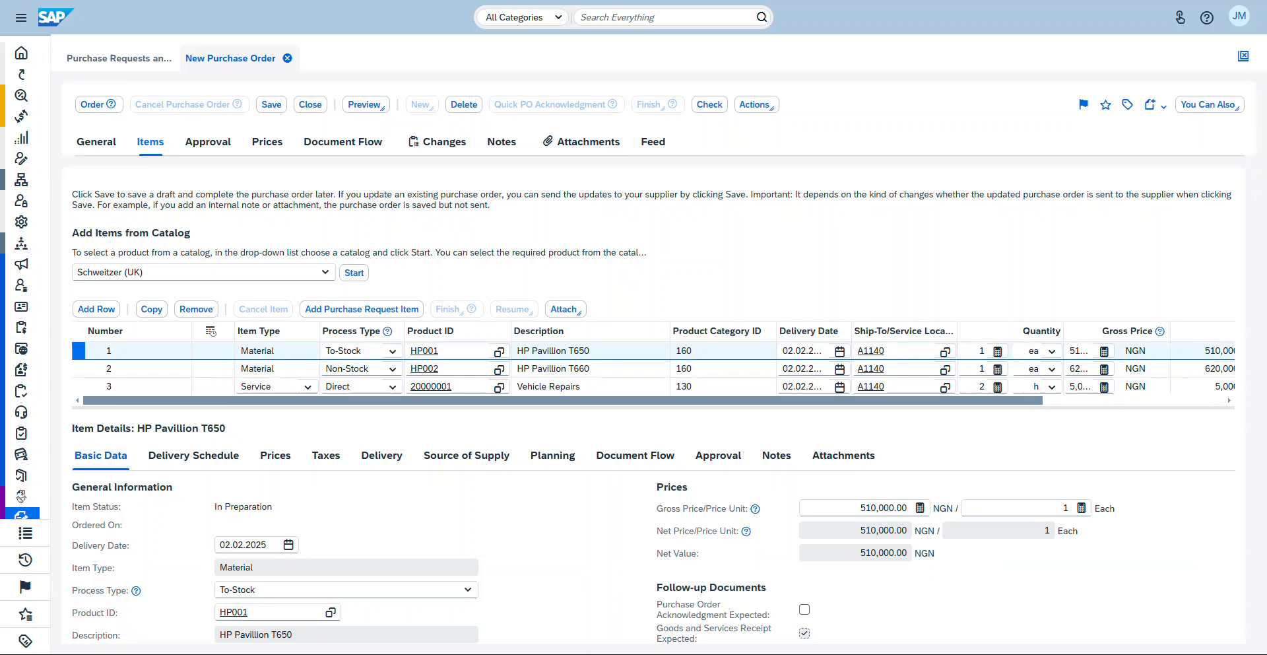
# Check the purchase order for errors, read the resulting messages and examine its approval process
pyautogui.click(709, 104)
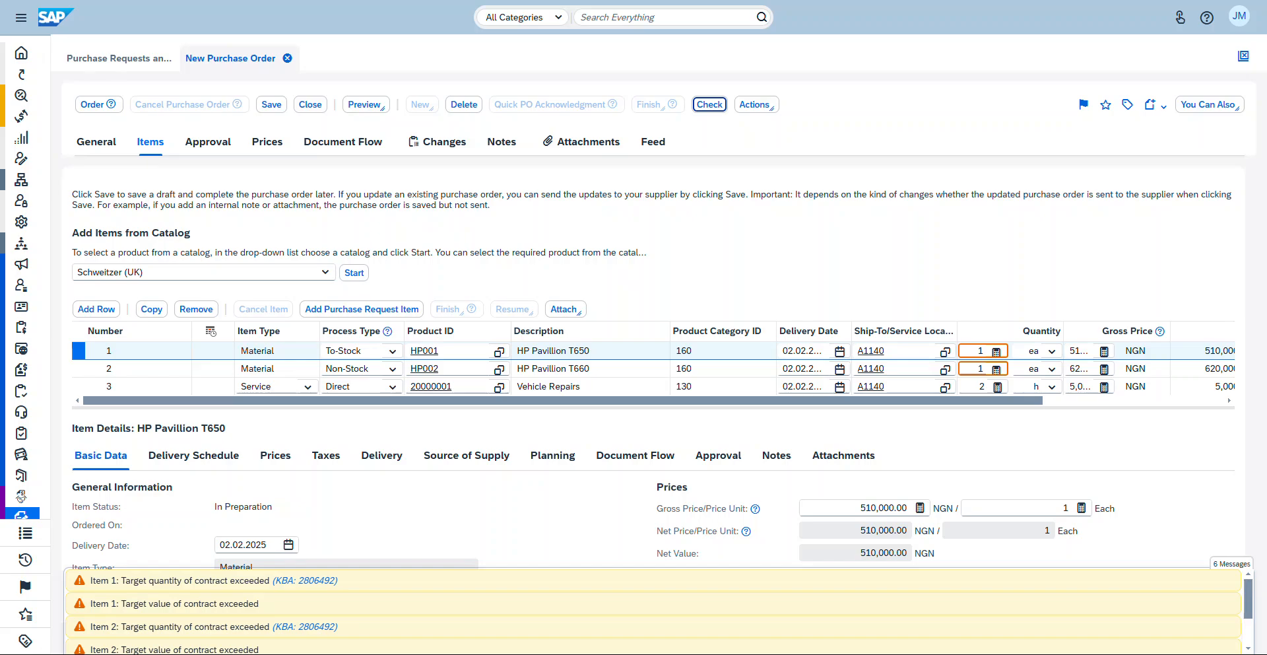
pyautogui.moveTo(90, 640)
pyautogui.mouseDown()
pyautogui.moveTo(220, 640)
pyautogui.moveTo(89, 580)
pyautogui.moveTo(299, 640)
pyautogui.moveTo(97, 640)
pyautogui.moveTo(89, 620)
pyautogui.moveTo(90, 640)
pyautogui.mouseUp()
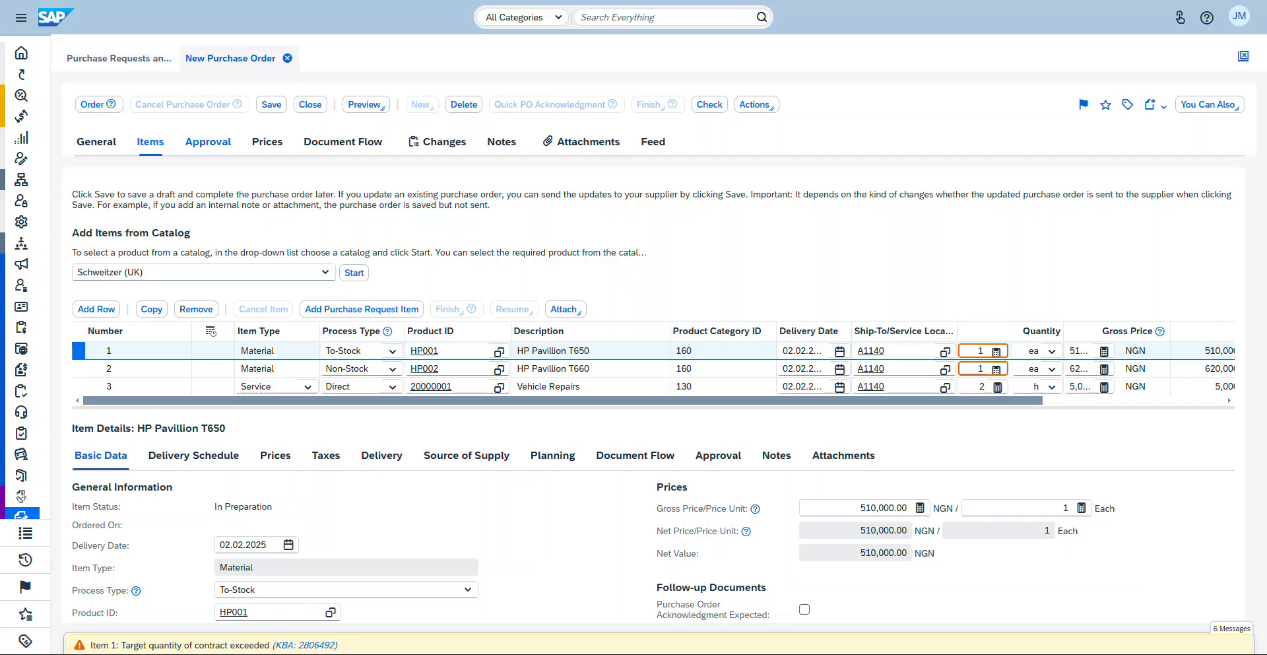
pyautogui.click(208, 142)
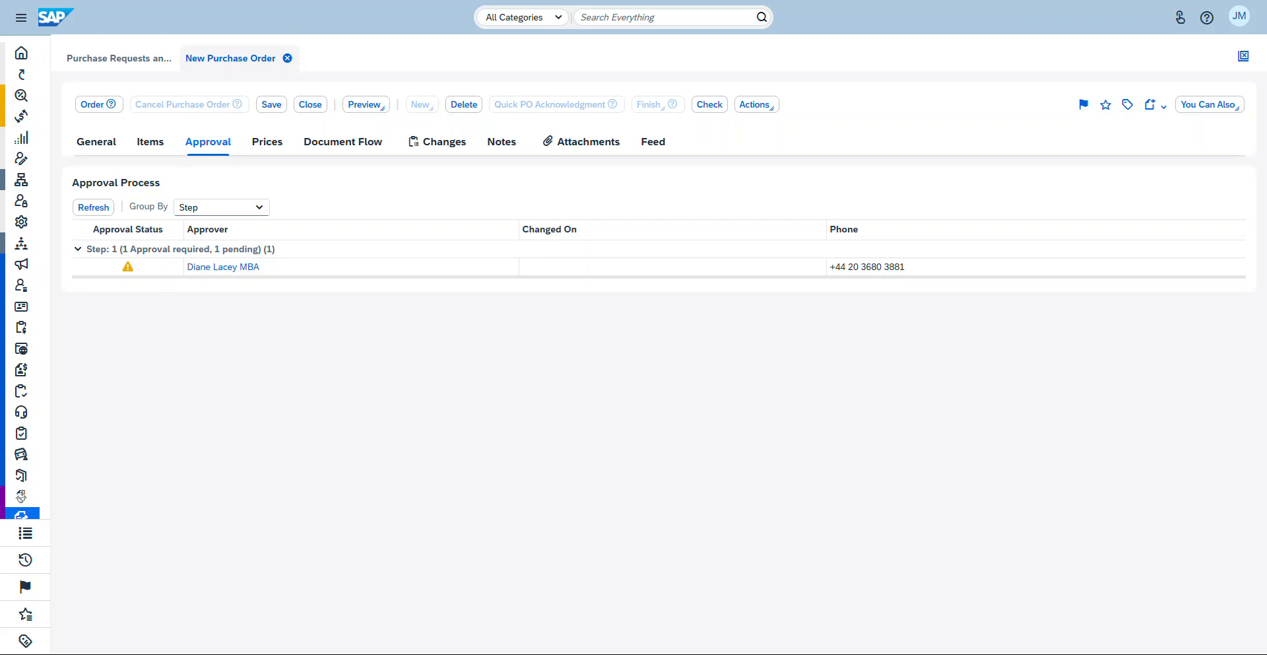
pyautogui.click(127, 266)
# Review the HP Pavillion T650 item's basic data and order the purchase order
pyautogui.click(150, 141)
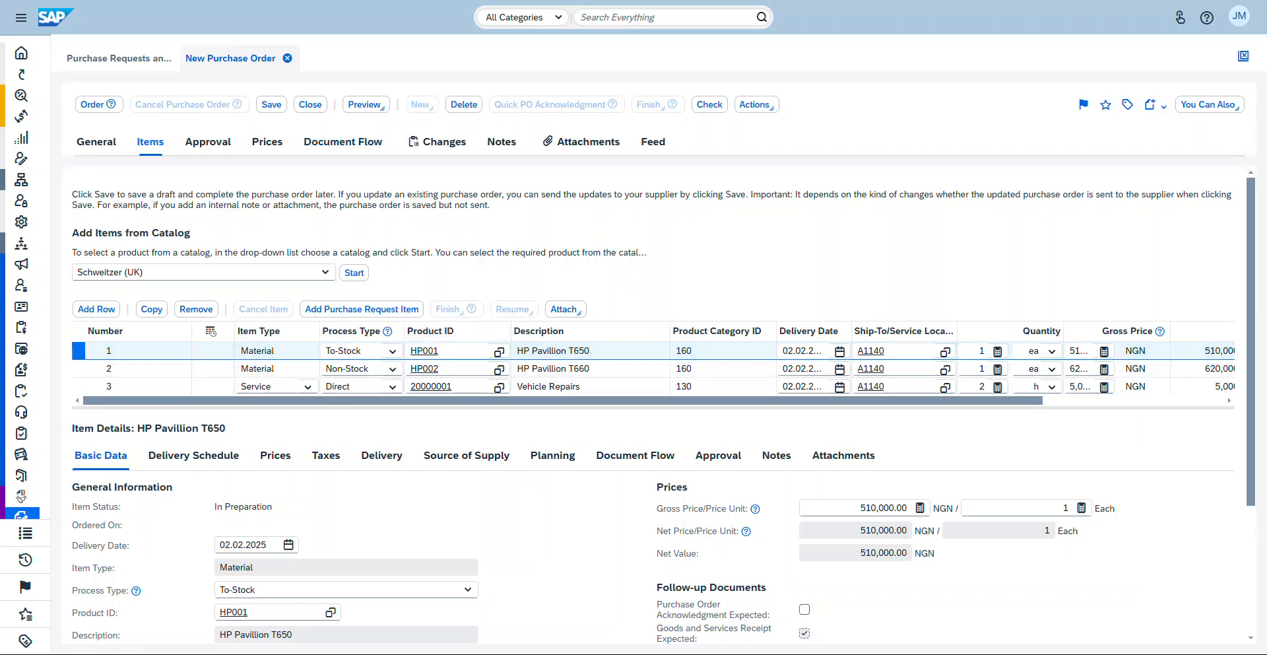
pyautogui.scroll(-3, 654, 396)
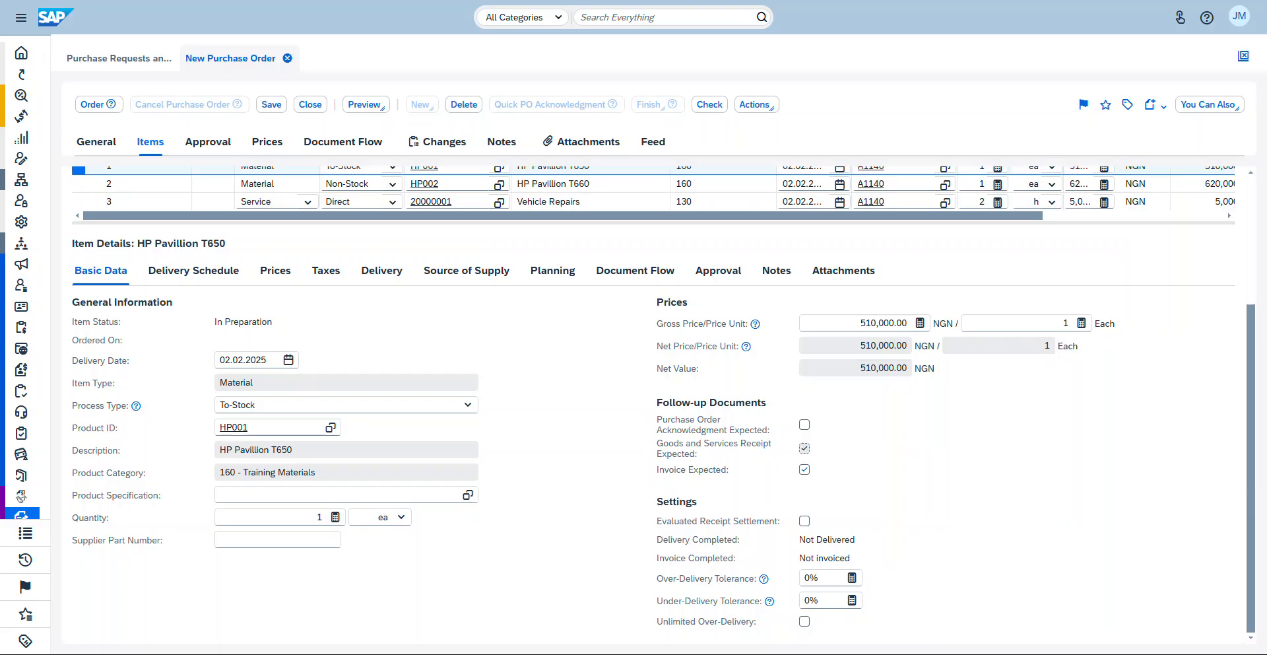
pyautogui.scroll(3, 653, 396)
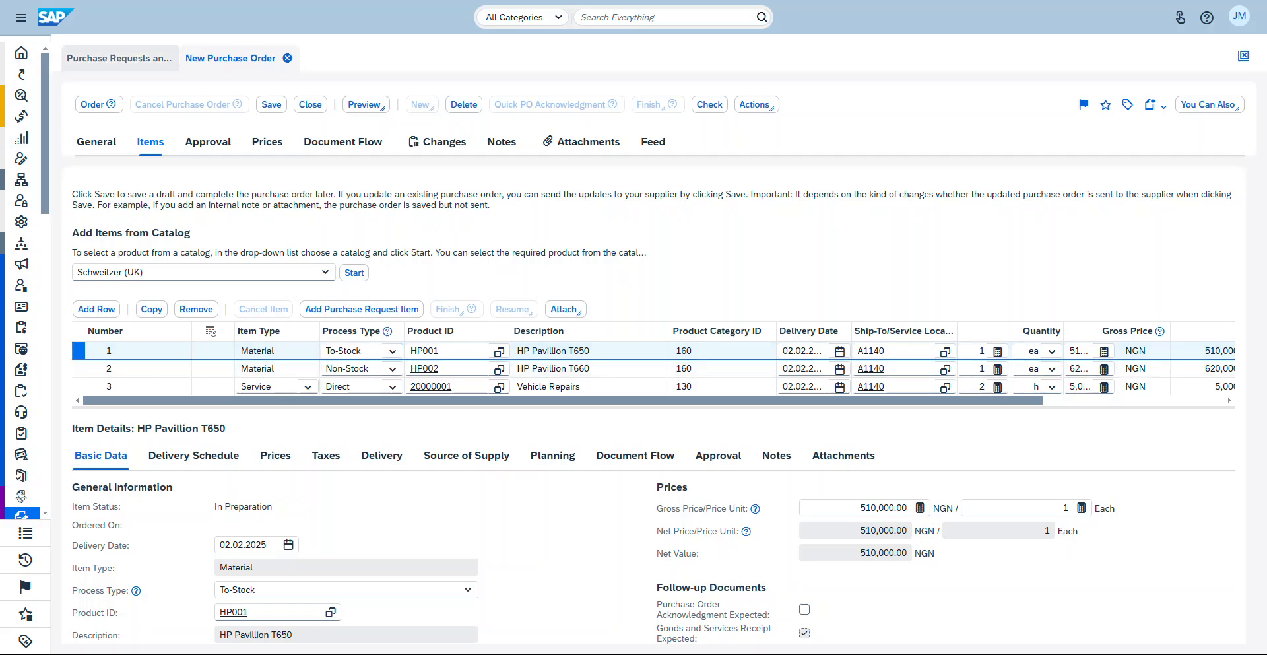
pyautogui.click(93, 104)
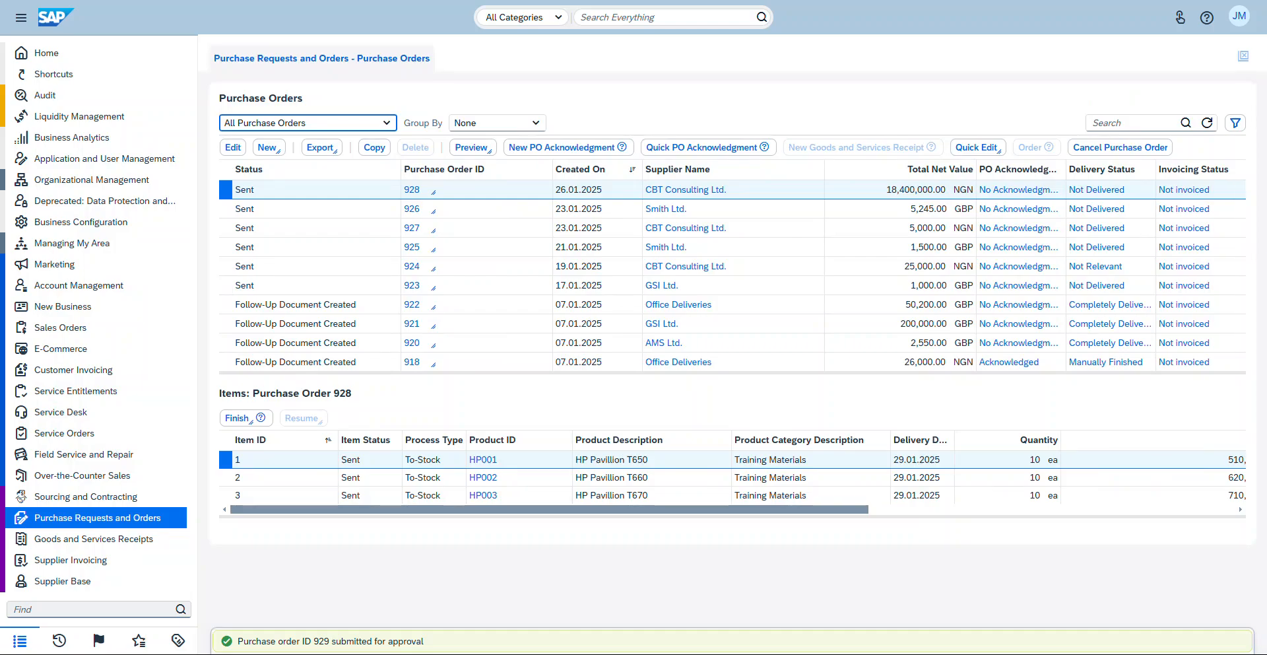
# Refresh the list of all purchase orders and open the overview of the newly submitted CBT Consulting Ltd. order
pyautogui.doubleClick(322, 640)
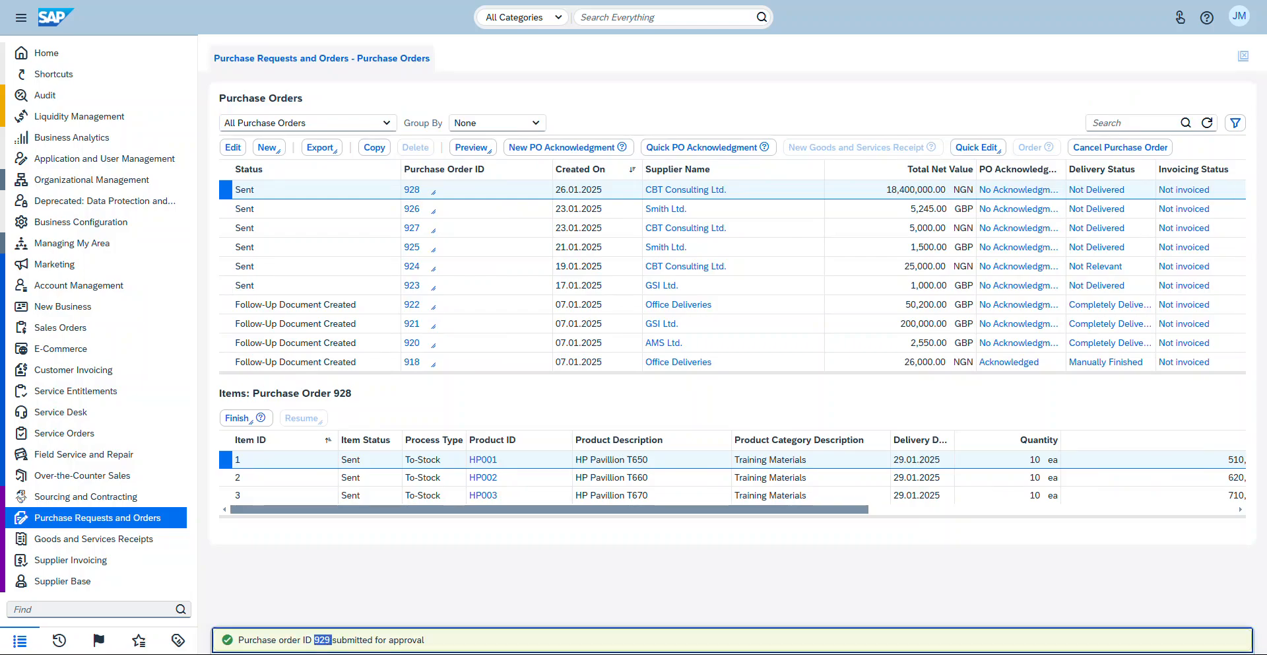
pyautogui.moveTo(238, 639); pyautogui.dragTo(425, 639)
pyautogui.click(1206, 122)
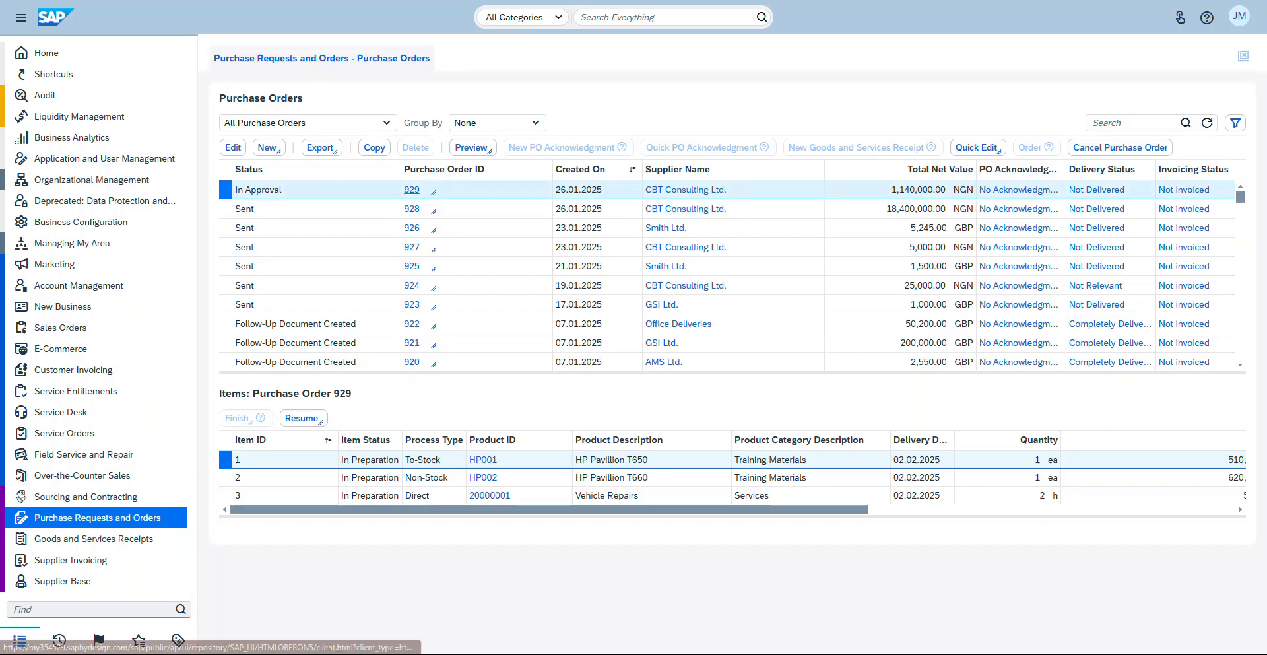
pyautogui.click(411, 190)
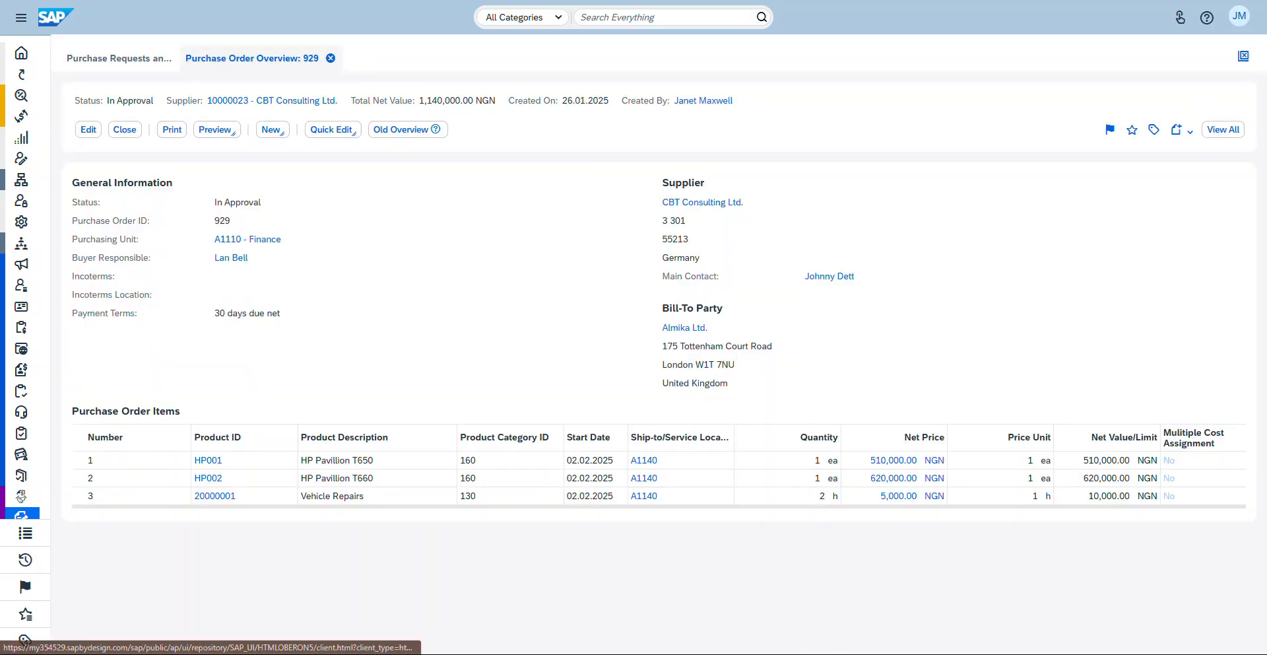
# Log off from the current purchasing user's session and confirm closing all open windows
pyautogui.click(1238, 16)
pyautogui.click(1115, 135)
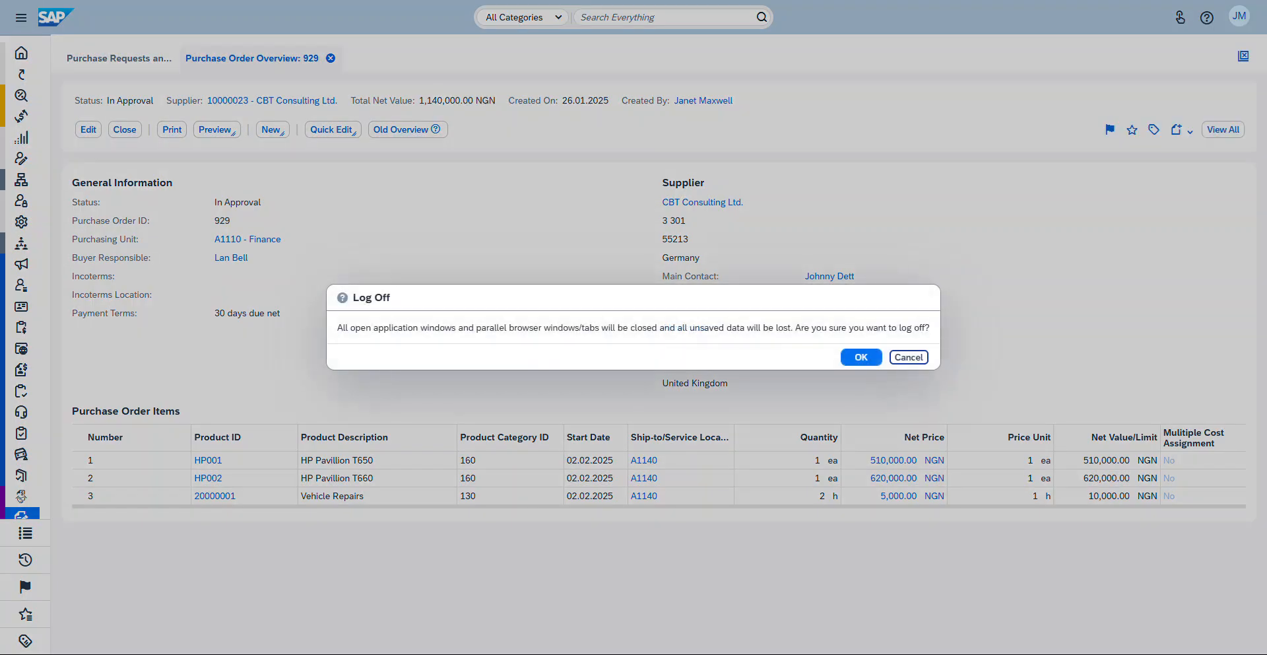
pyautogui.press('Return')
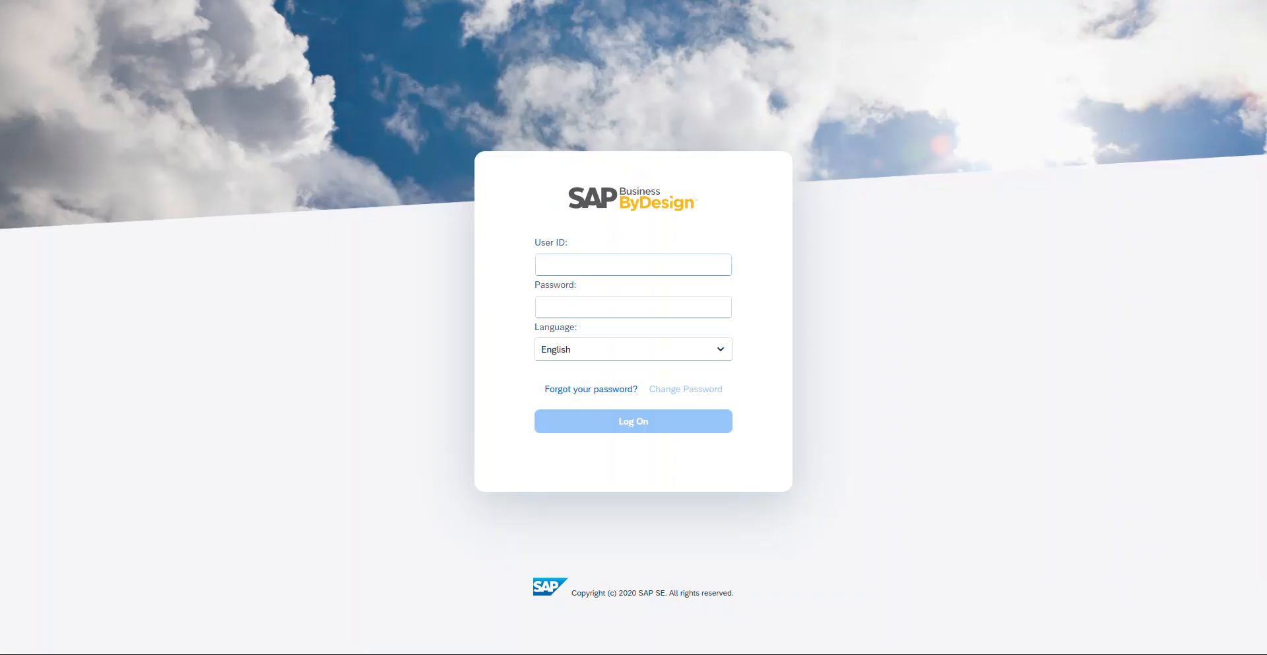
# Log on as the financial user with the saved user ID and password
pyautogui.click(542, 264)
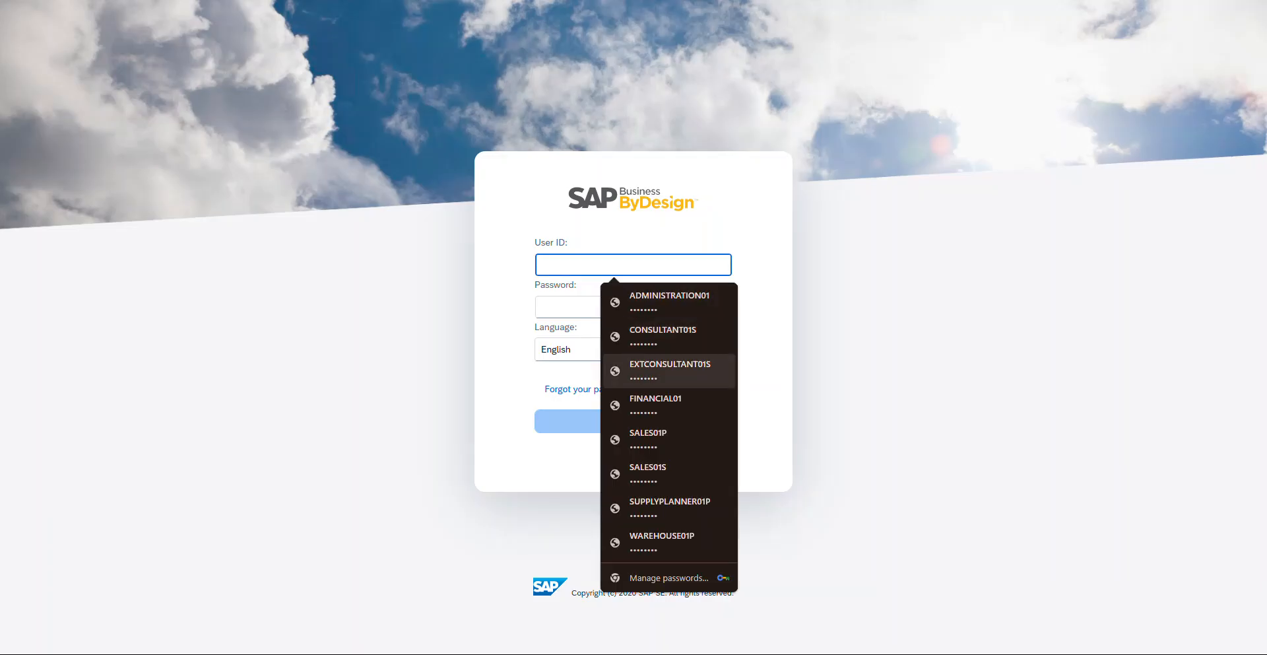
pyautogui.press('Return')
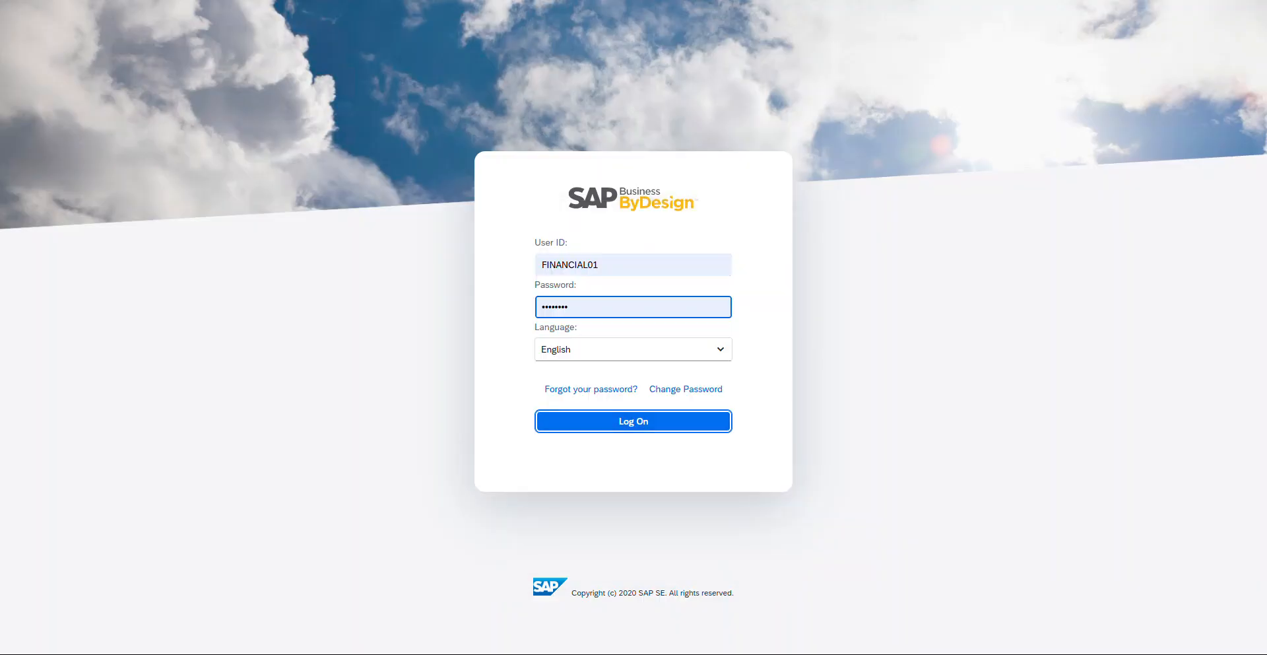
pyautogui.press('Return')
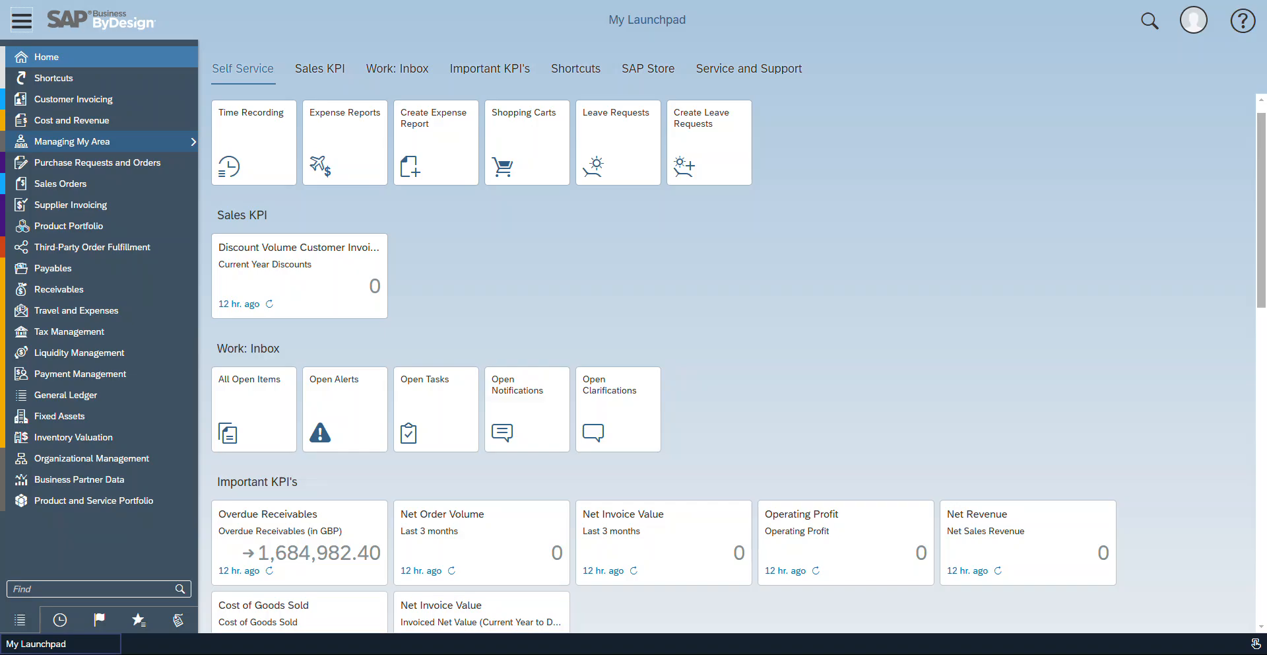
# Open the new CBT Consulting Ltd. purchase order task in the Managing My Area approvals and approve the order
pyautogui.moveTo(99, 141)
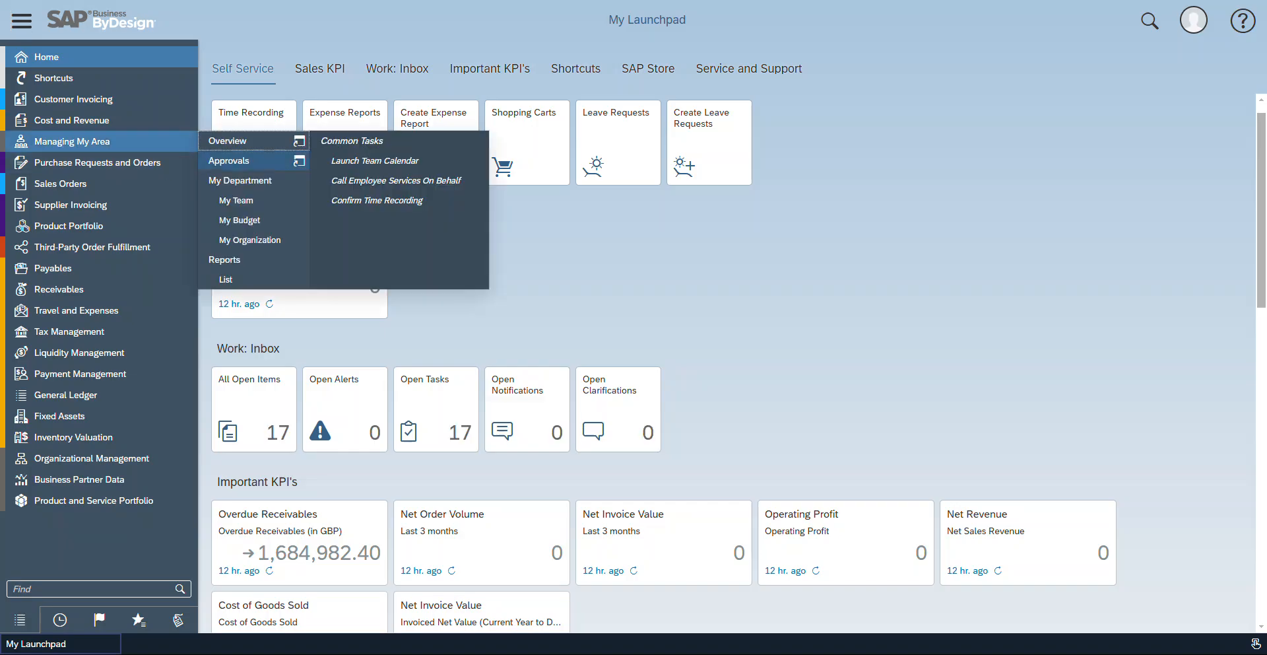
pyautogui.click(237, 161)
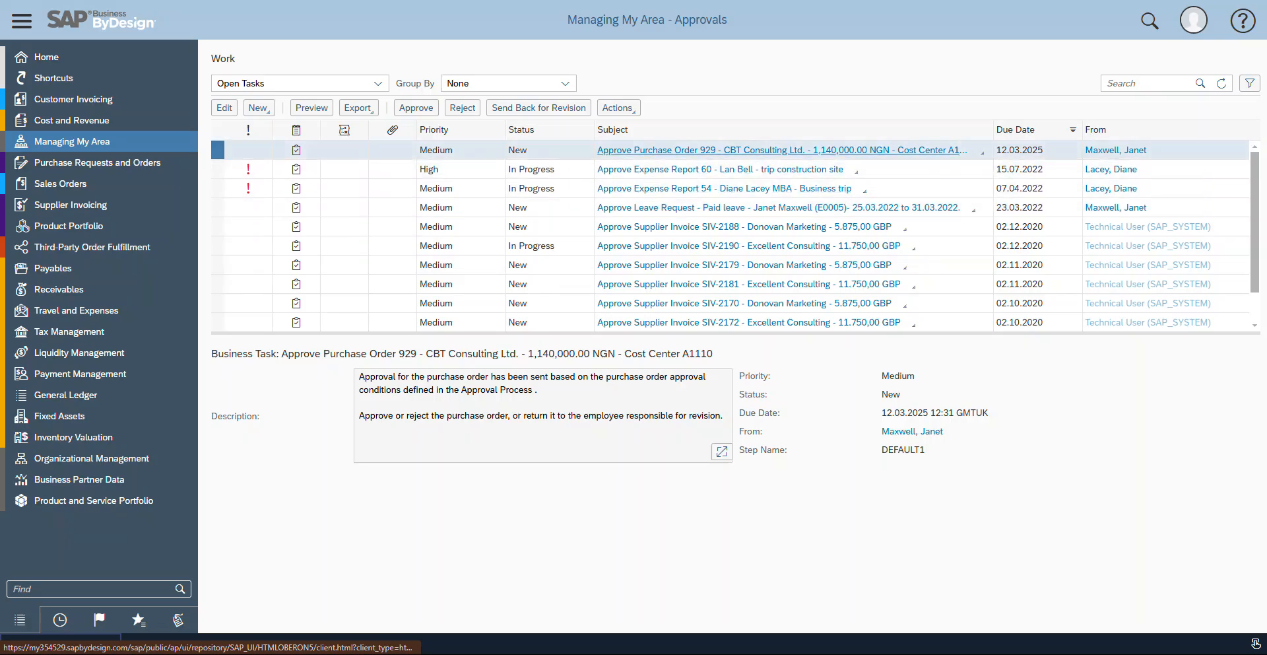
pyautogui.click(782, 151)
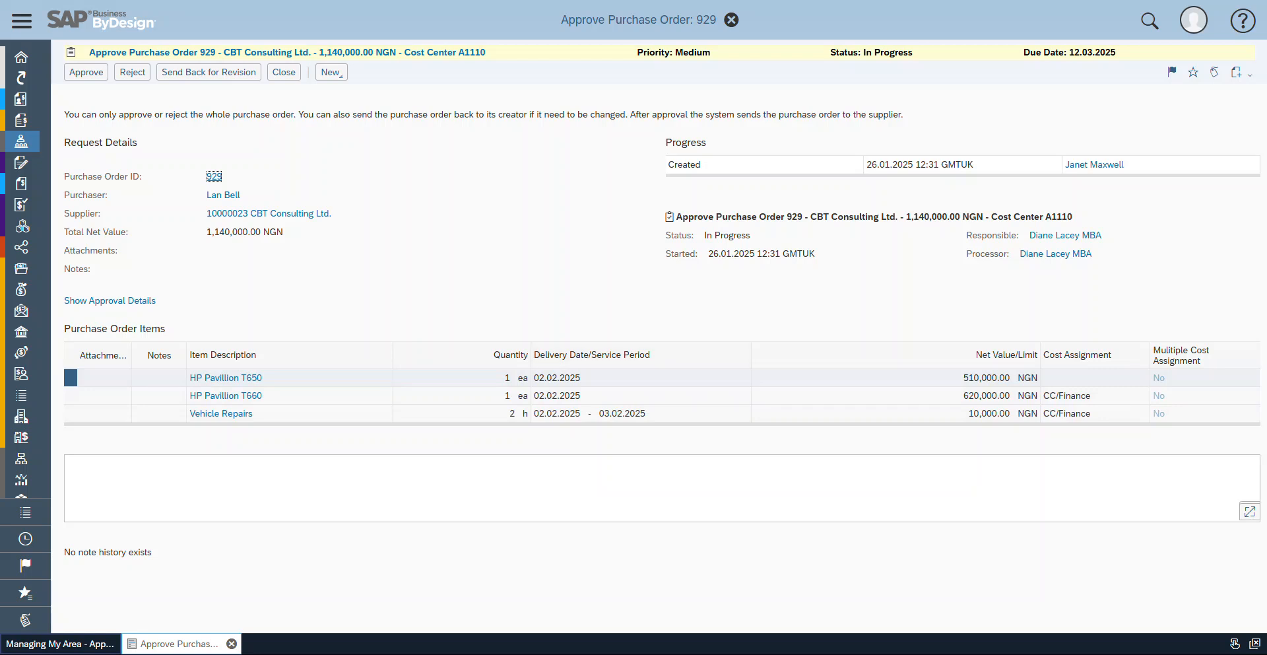
pyautogui.click(86, 72)
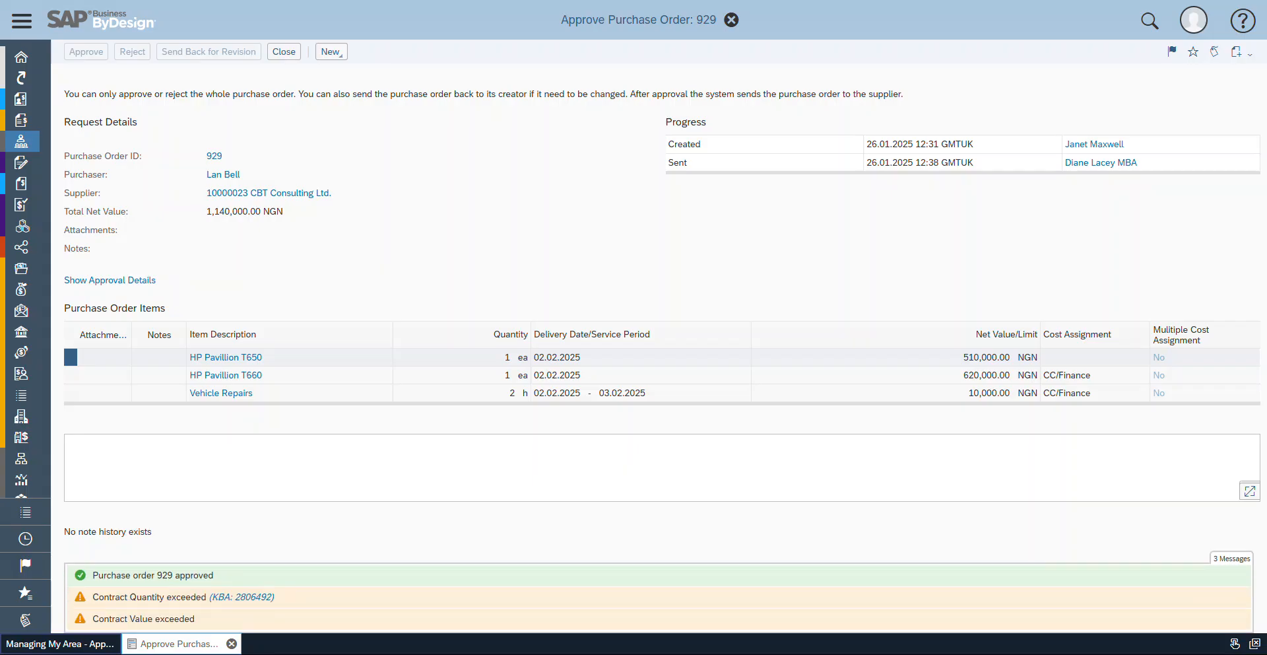
pyautogui.moveTo(215, 575); pyautogui.dragTo(78, 573)
pyautogui.click(70, 442)
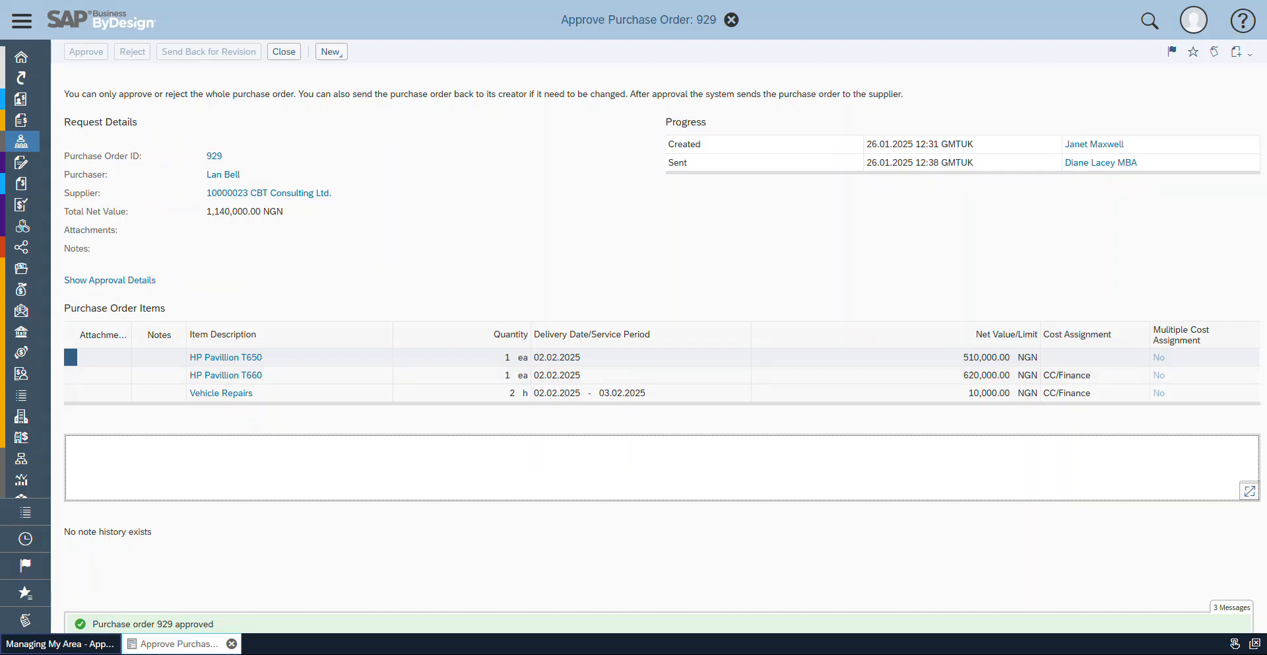
# Log off from the financial user's session after approving the purchase order
pyautogui.click(1193, 20)
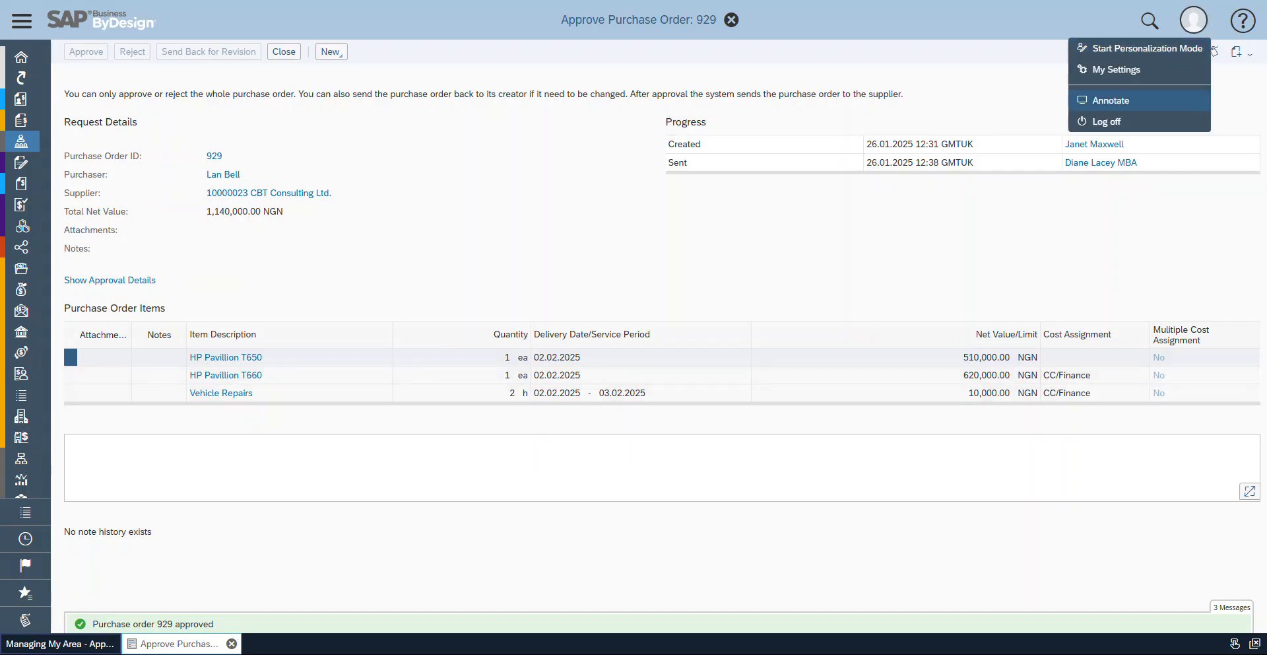
pyautogui.click(1122, 122)
pyautogui.click(882, 357)
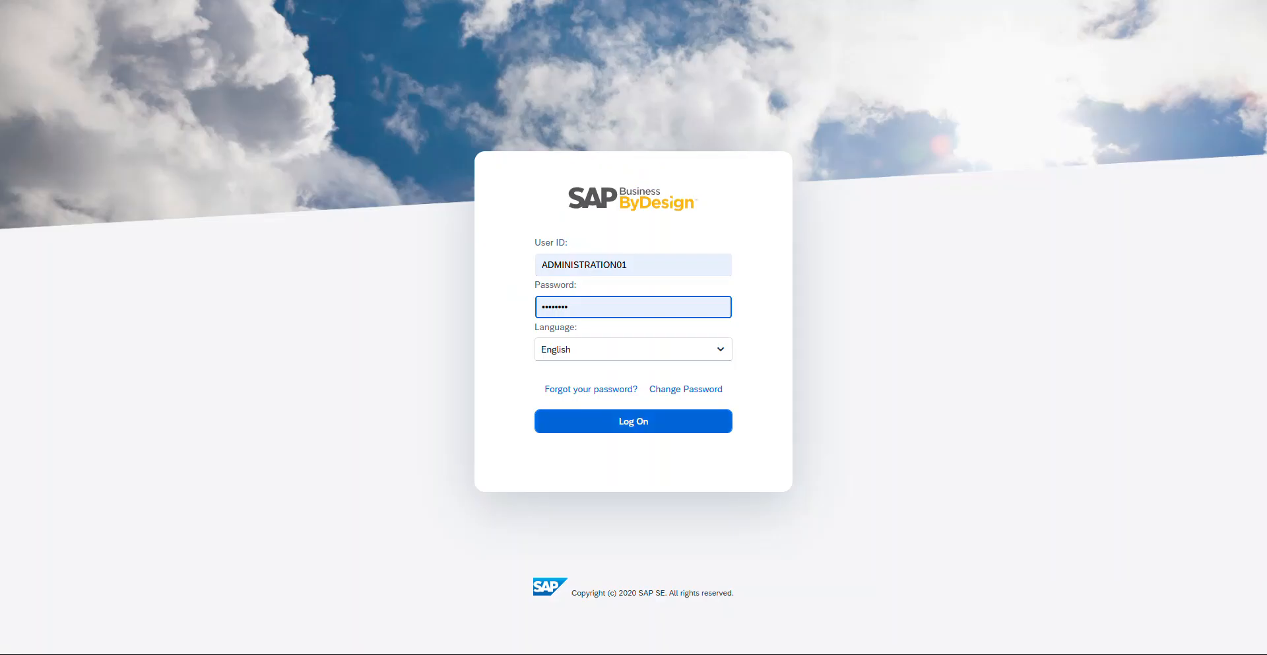
# Log on as the administration user with the saved credentials and open the Purchase Orders view of Purchase Requests and Orders
pyautogui.press('Return')
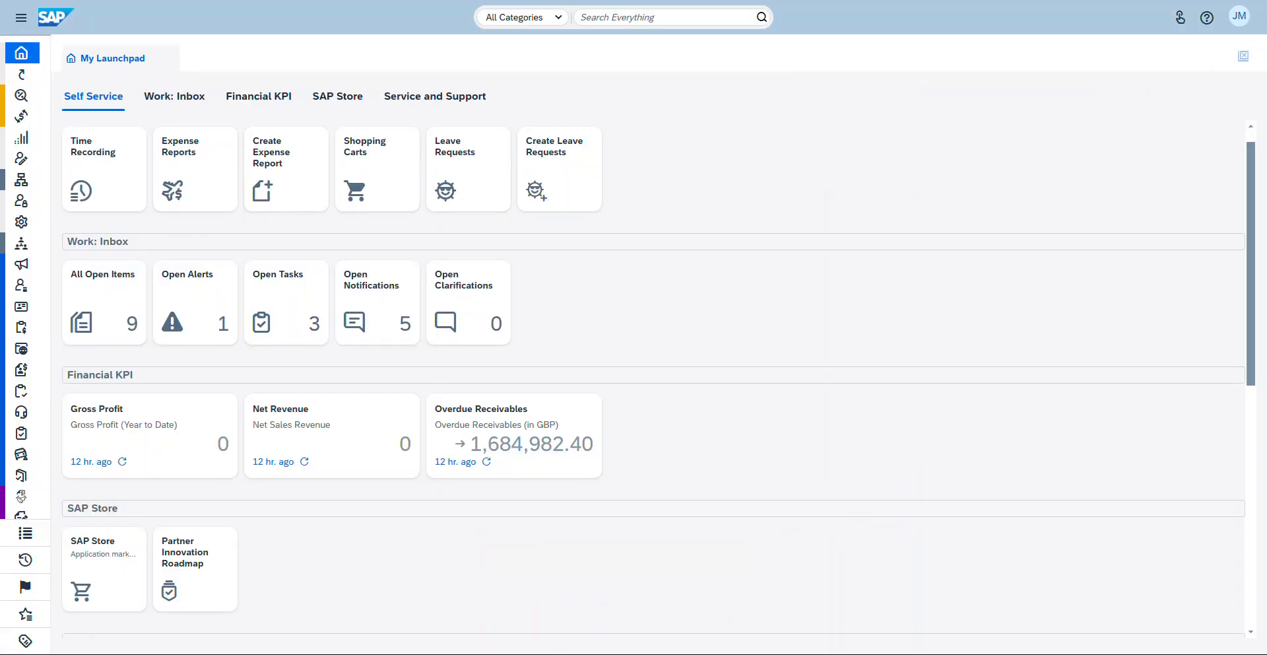
pyautogui.click(21, 18)
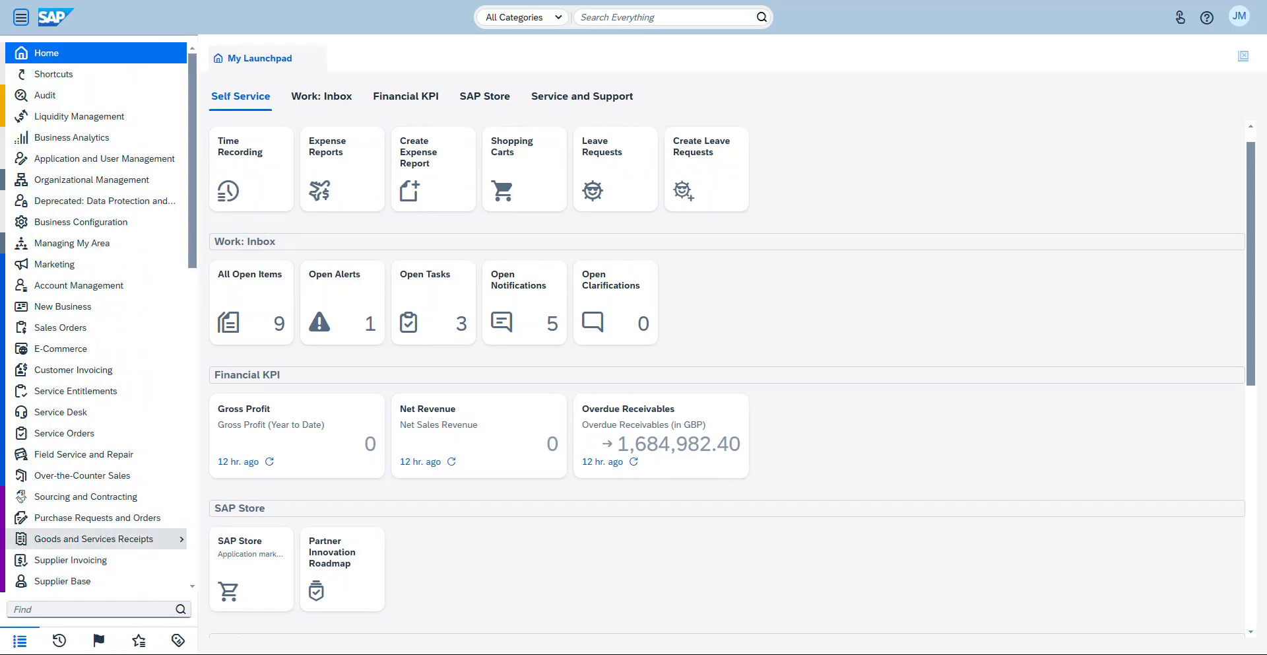
pyautogui.moveTo(158, 517)
pyautogui.click(212, 564)
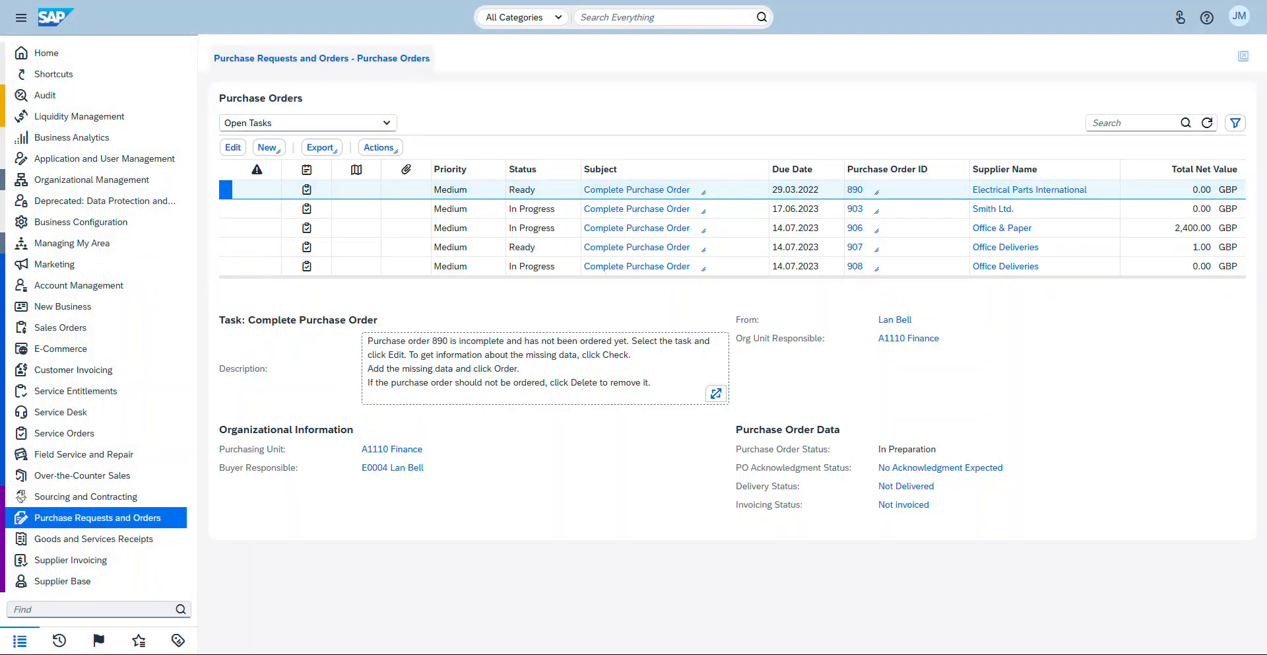
# List All Purchase Orders and check the status of the newest CBT Consulting Ltd. order
pyautogui.click(387, 123)
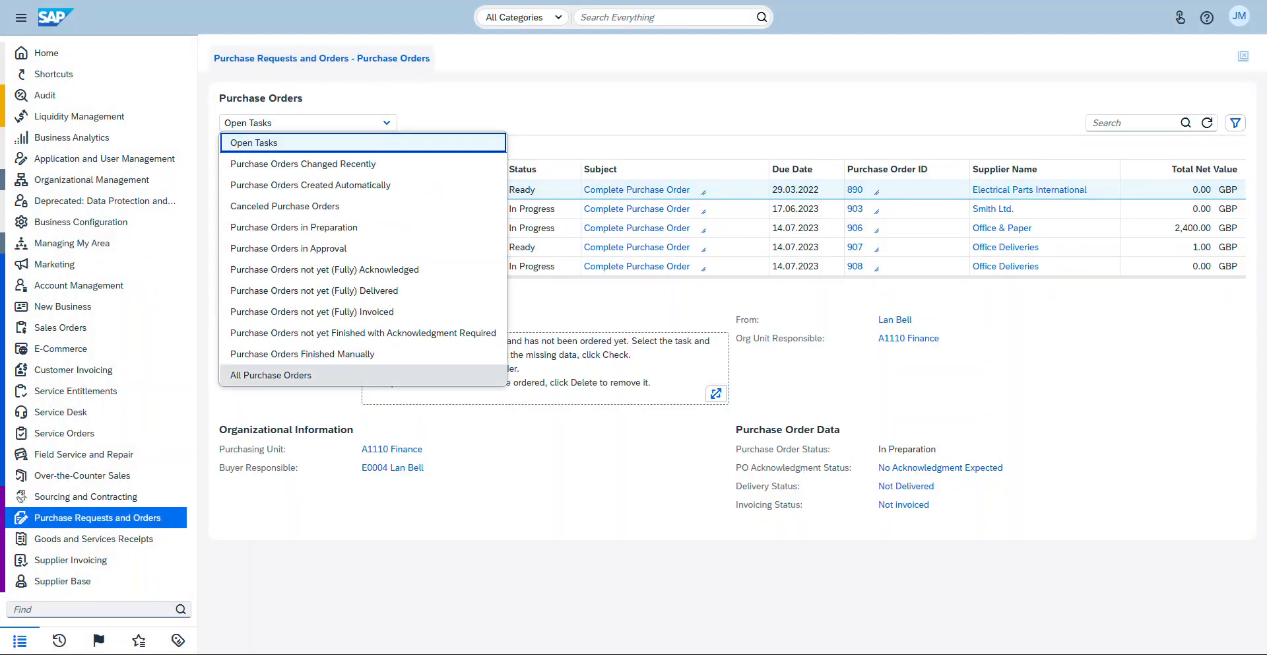
pyautogui.click(271, 375)
pyautogui.click(711, 204)
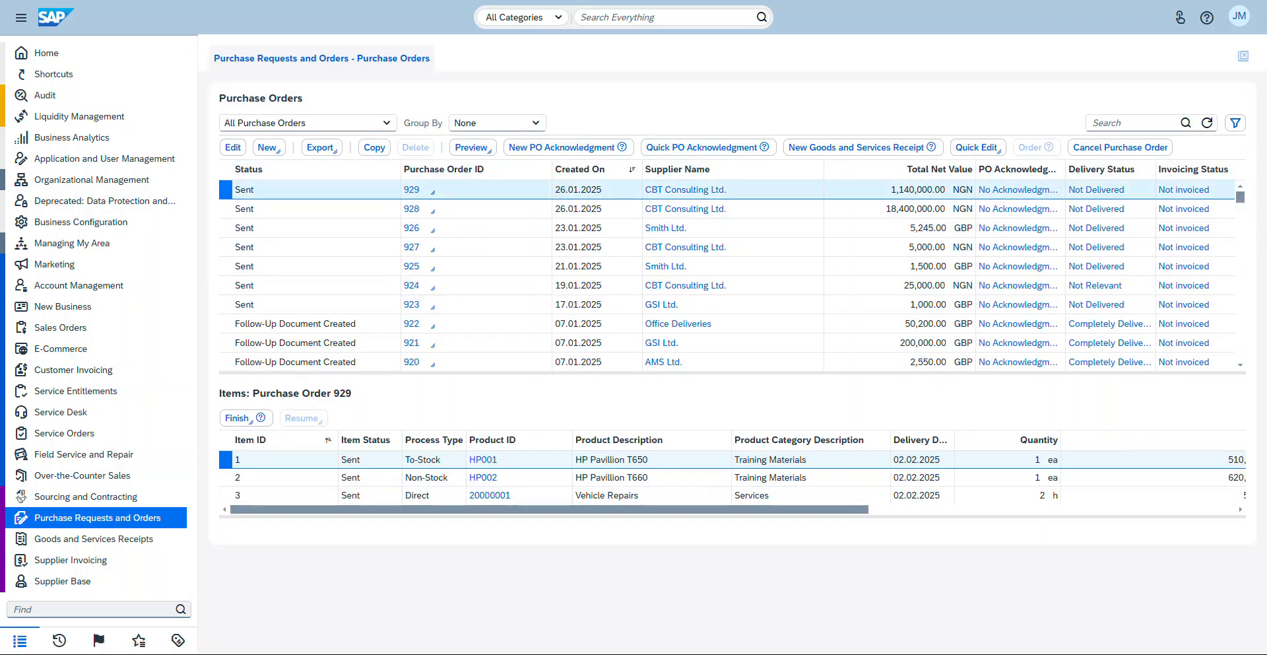
pyautogui.moveTo(258, 190); pyautogui.dragTo(241, 190)
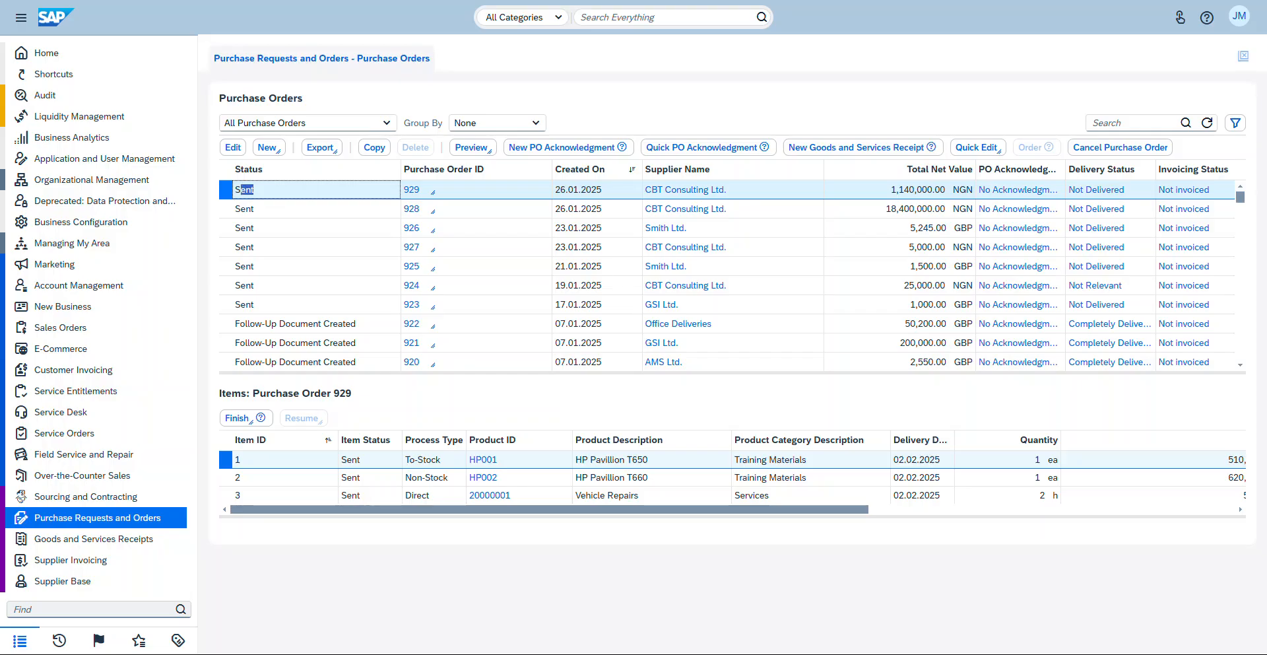
pyautogui.click(353, 191)
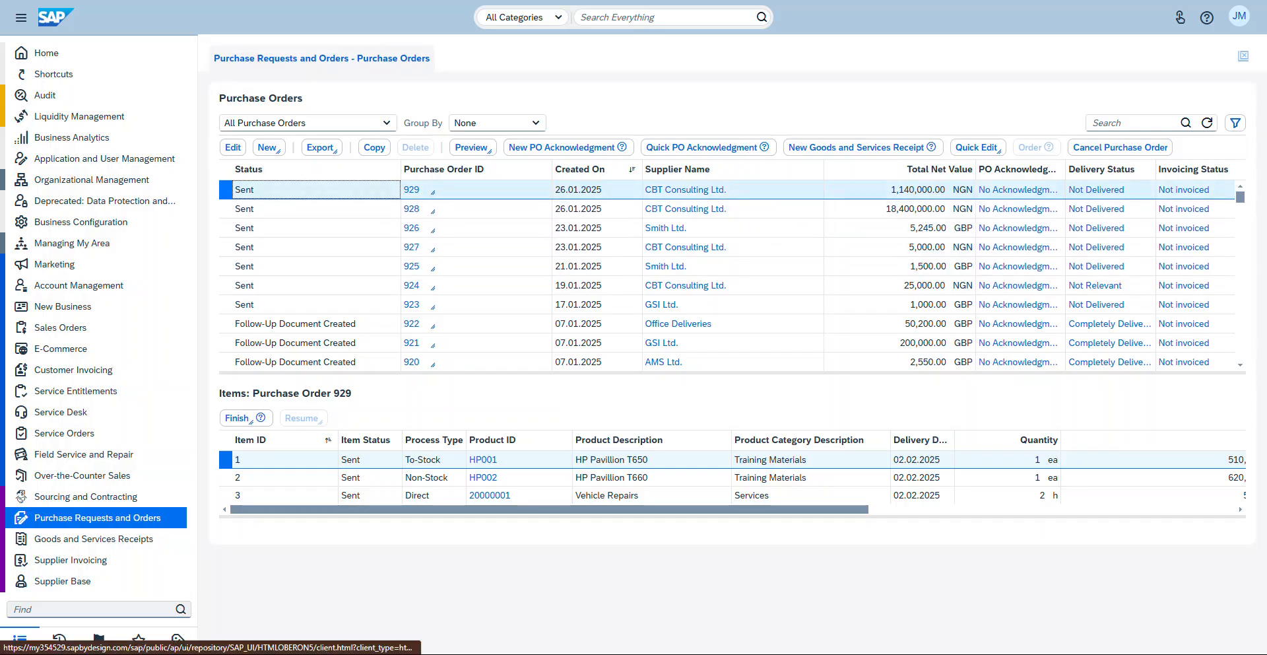
# Open the newest CBT Consulting Ltd. purchase order with its full details and examine its line items
pyautogui.click(411, 190)
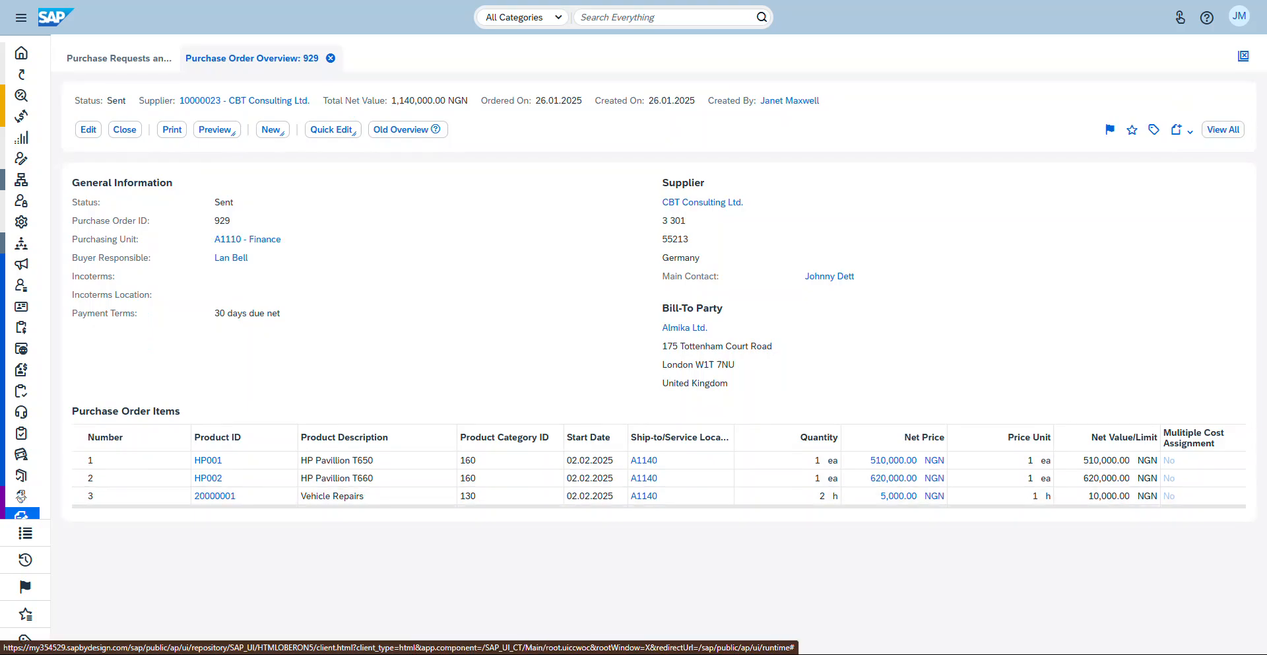
pyautogui.click(1224, 130)
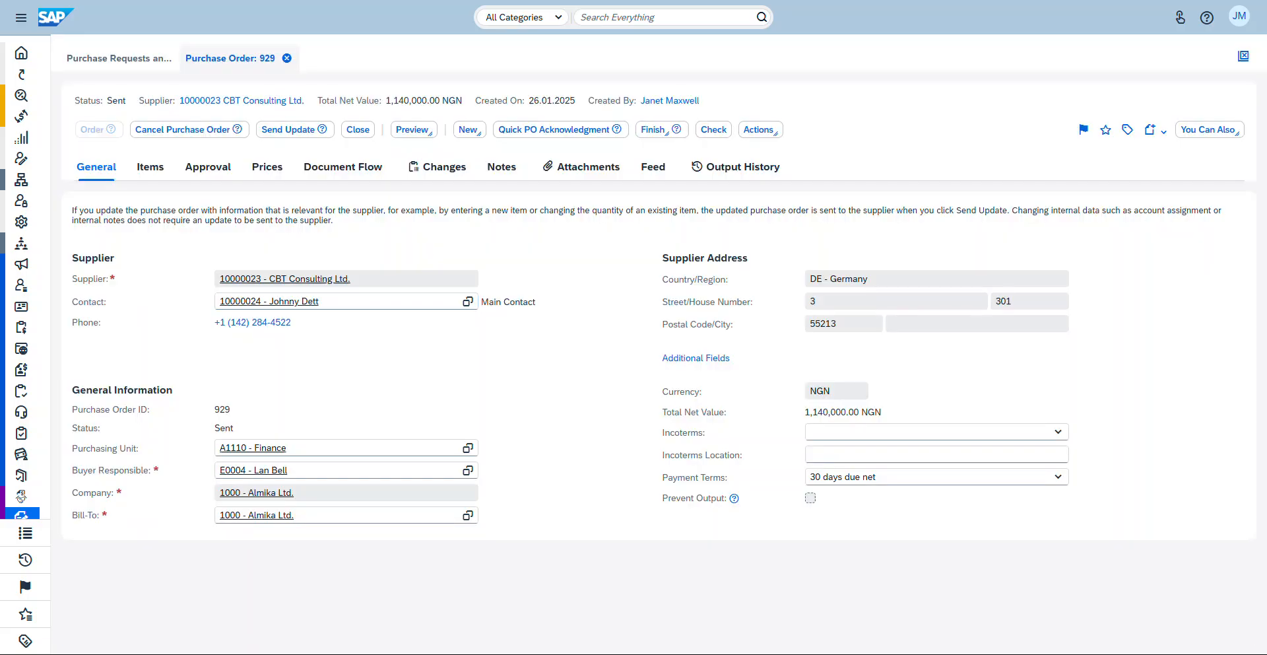
pyautogui.click(150, 166)
pyautogui.click(150, 167)
pyautogui.scroll(-3, 754, 489)
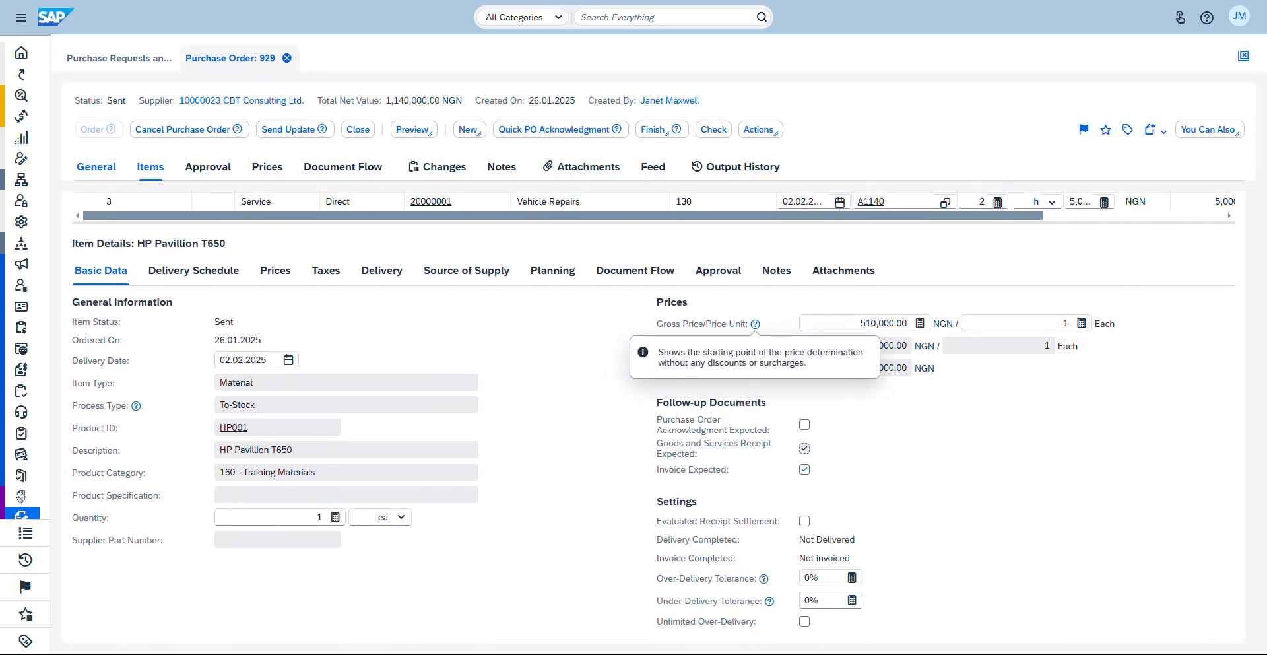
# Examine the basic data of the HP Pavillion T660 and Vehicle Repairs items in the purchase order
pyautogui.scroll(2, 754, 323)
pyautogui.click(755, 317)
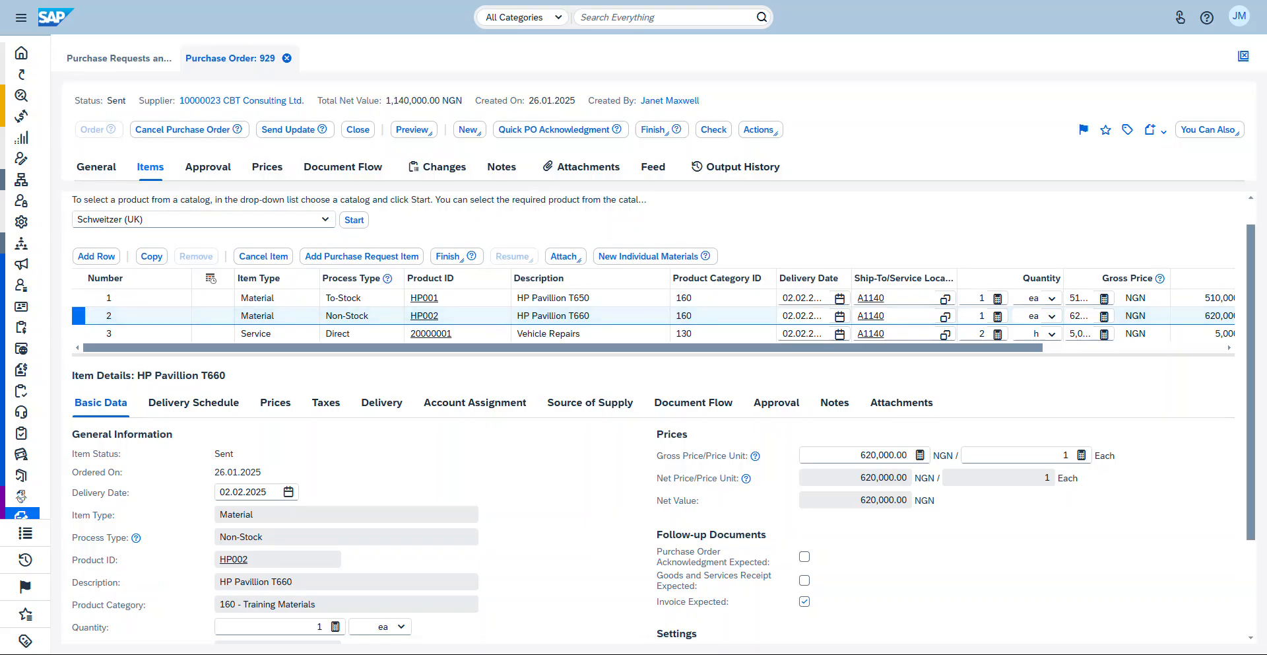
pyautogui.click(109, 333)
pyautogui.click(212, 334)
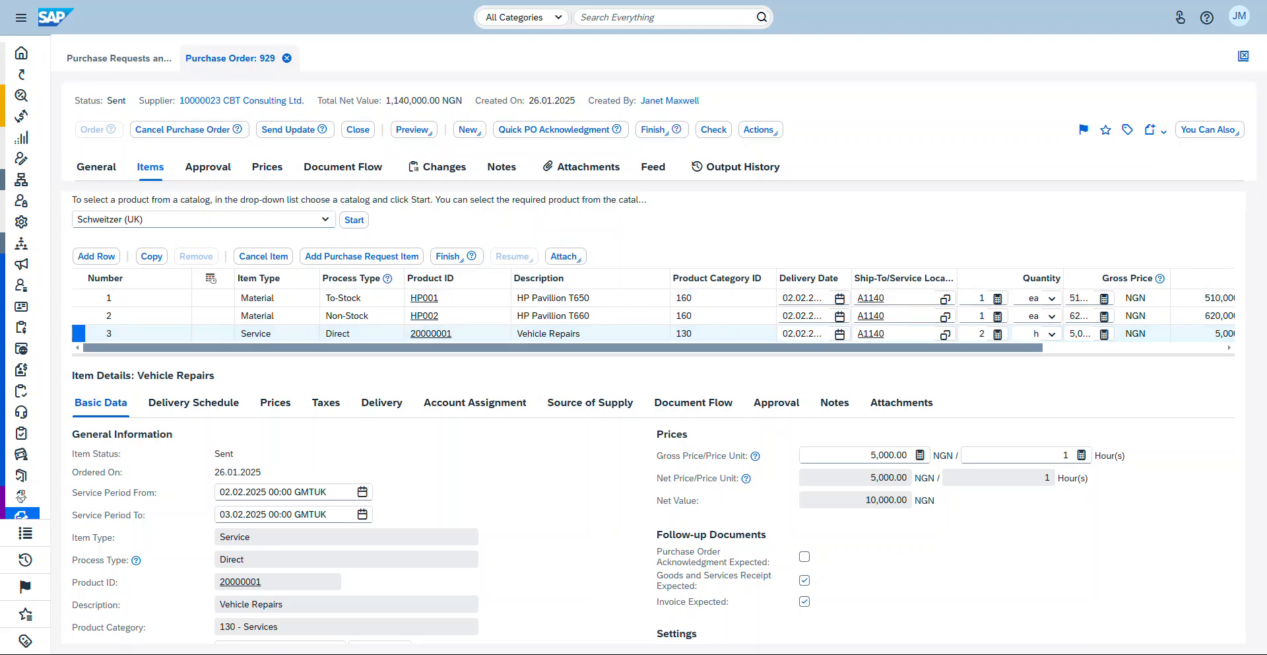
# Check the approval status of the approver's step in the purchase order's approval process
pyautogui.click(207, 166)
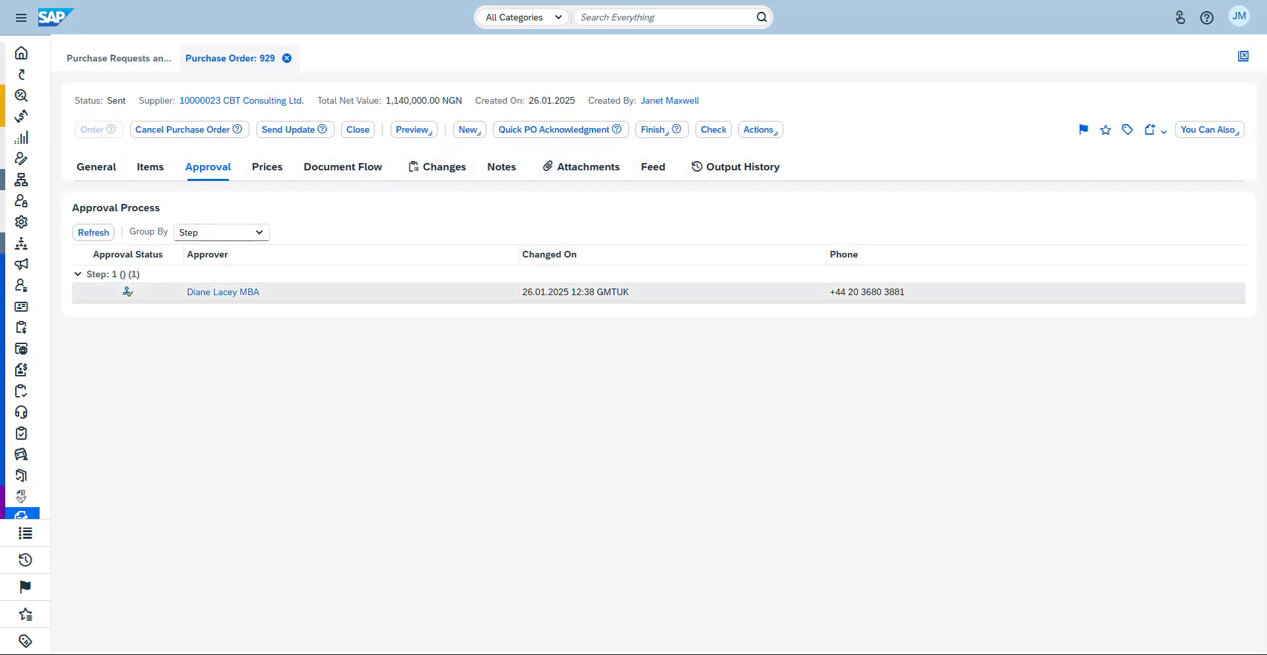
pyautogui.moveTo(128, 292)
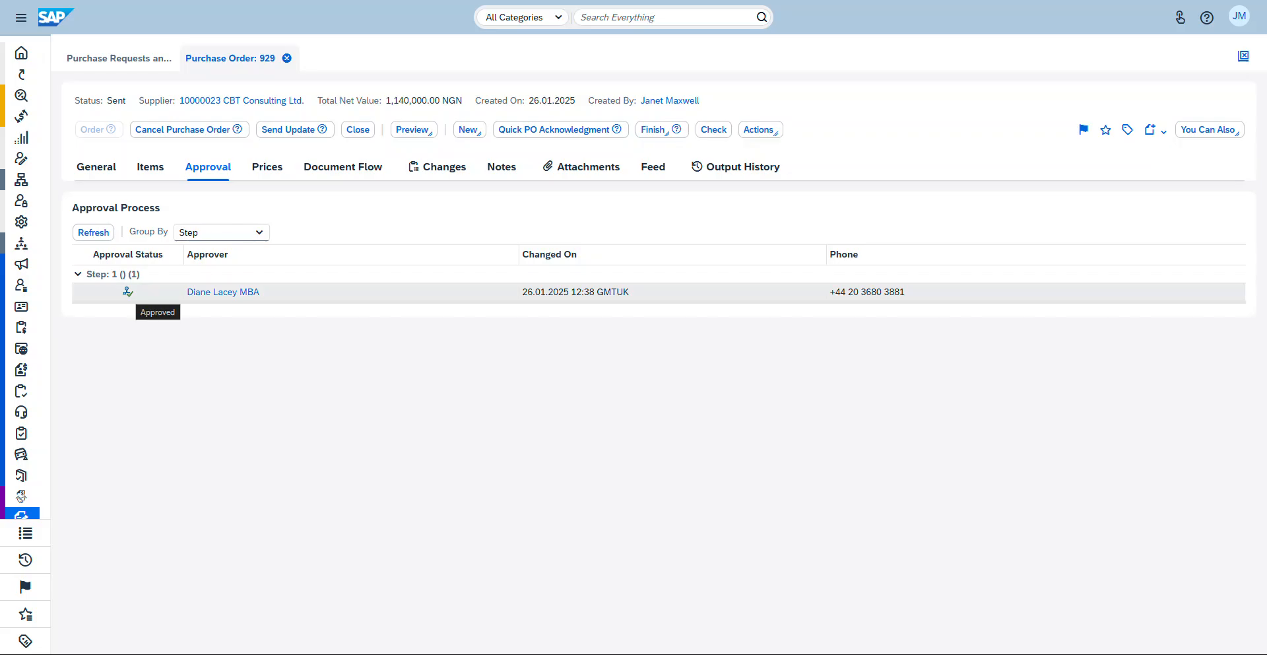